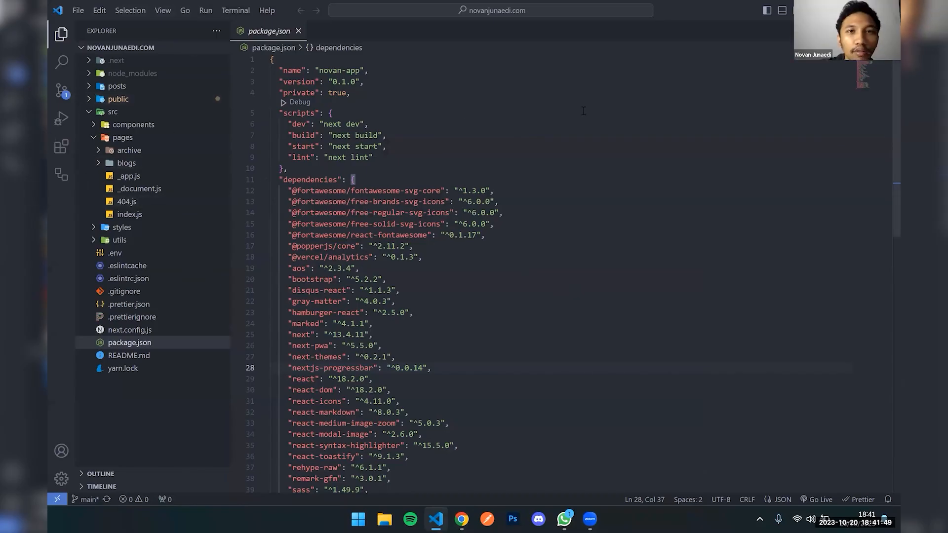
Review package.json and examine the Home page's head metadata and section components in src/pages/index.js
scroll(526, 180, "down", 10)
scroll(526, 181, "up", 10)
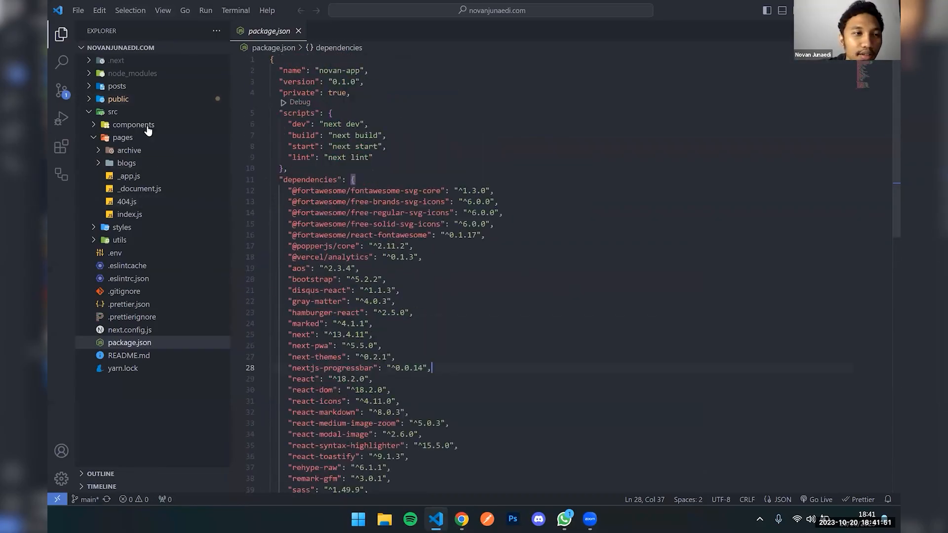
left_click(411, 96)
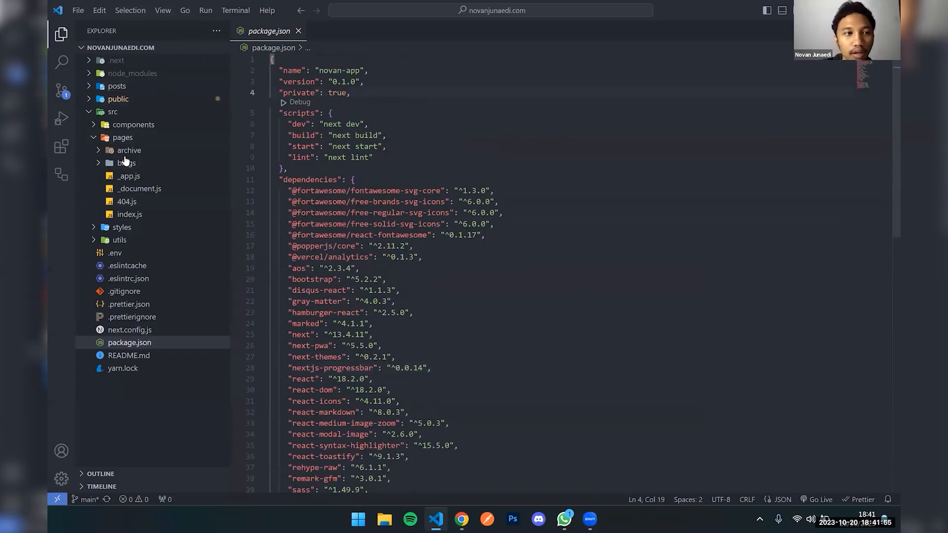
left_click(132, 217)
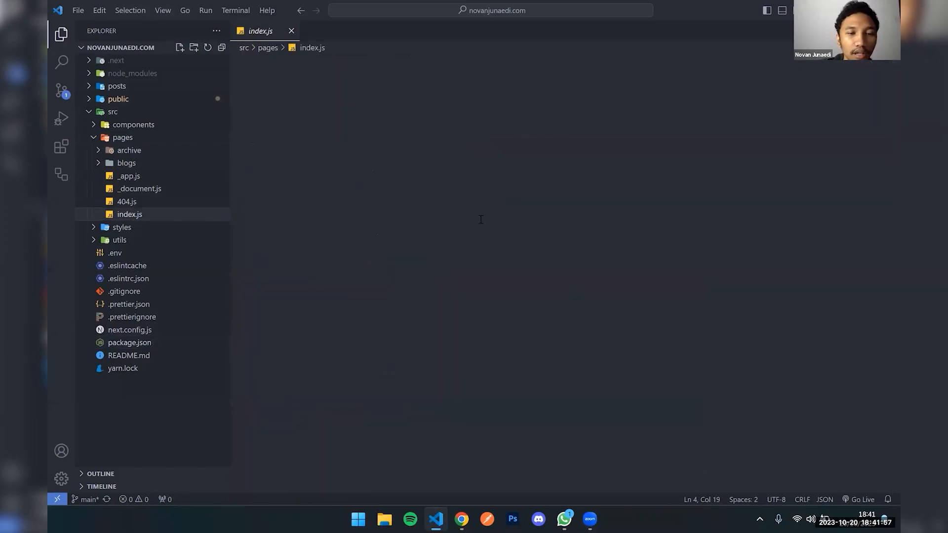
scroll(480, 219, "up", 15)
scroll(430, 250, "down", 10)
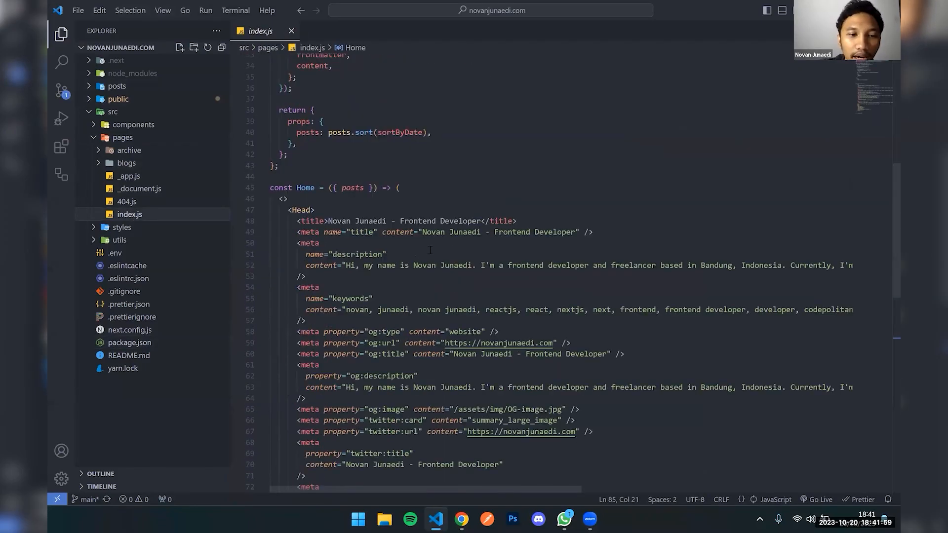
scroll(419, 257, "down", 10)
scroll(409, 267, "up", 2)
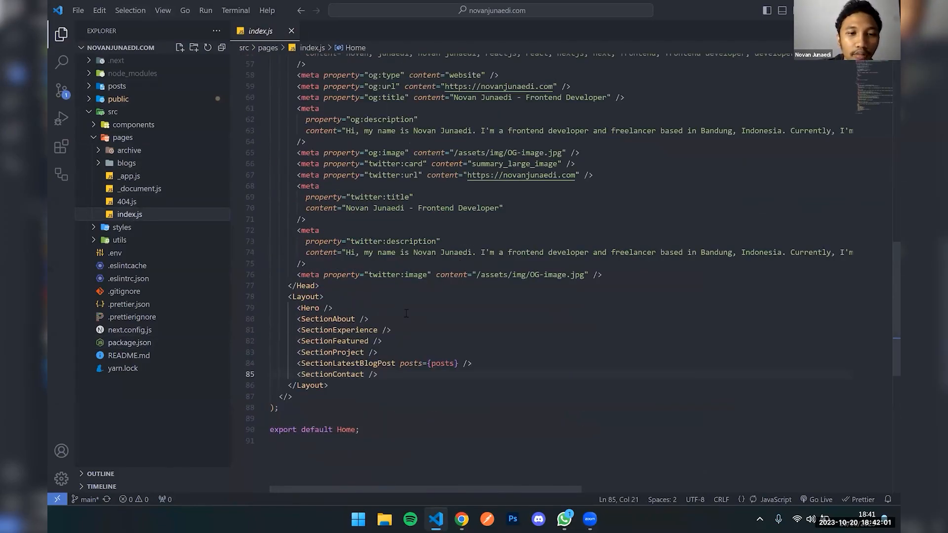
scroll(429, 283, "up", 5)
scroll(429, 283, "down", 6)
scroll(431, 281, "up", 6)
scroll(431, 280, "up", 3)
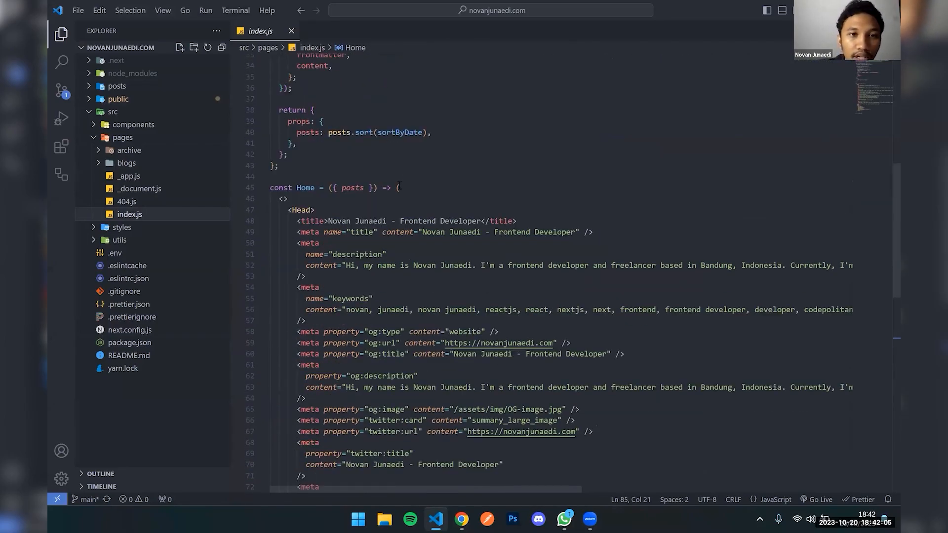
scroll(399, 186, "up", 10)
scroll(402, 229, "down", 20)
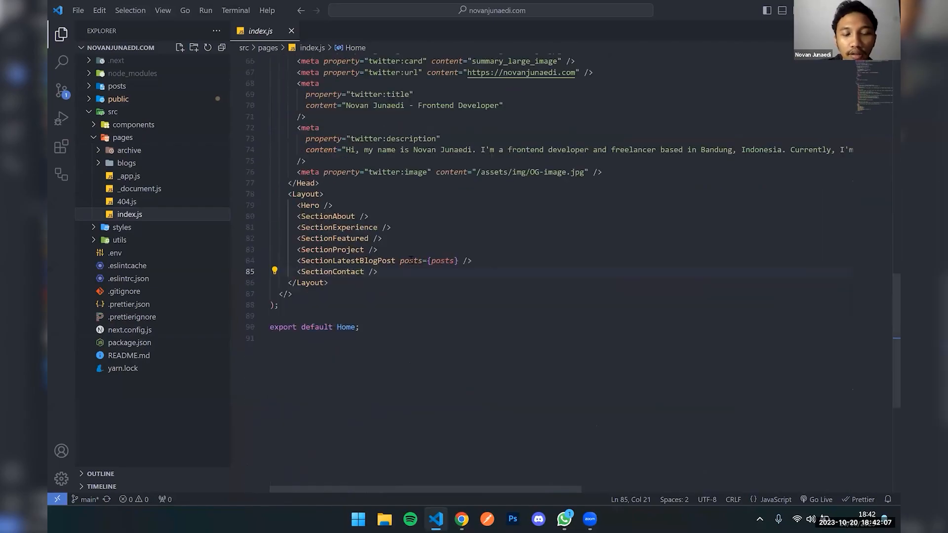
Start the site's local development server from an integrated terminal with yarn dev
left_click(471, 316)
key("ctrl+grave")
type("yarn dev")
key("Return")
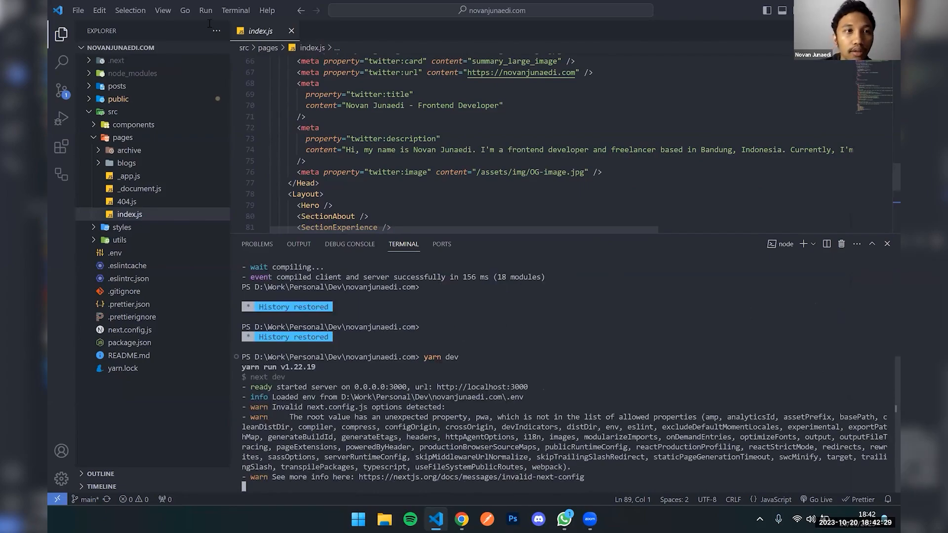
Switch to Chrome, view the portfolio home page at localhost:3000 in a new tab, and close that tab
left_click(206, 12)
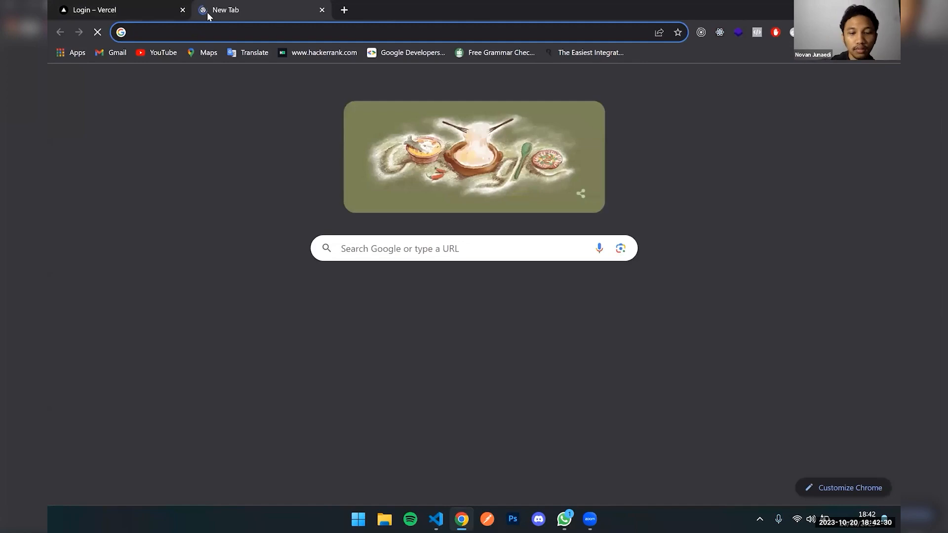
type("localhost:3000")
key("Return")
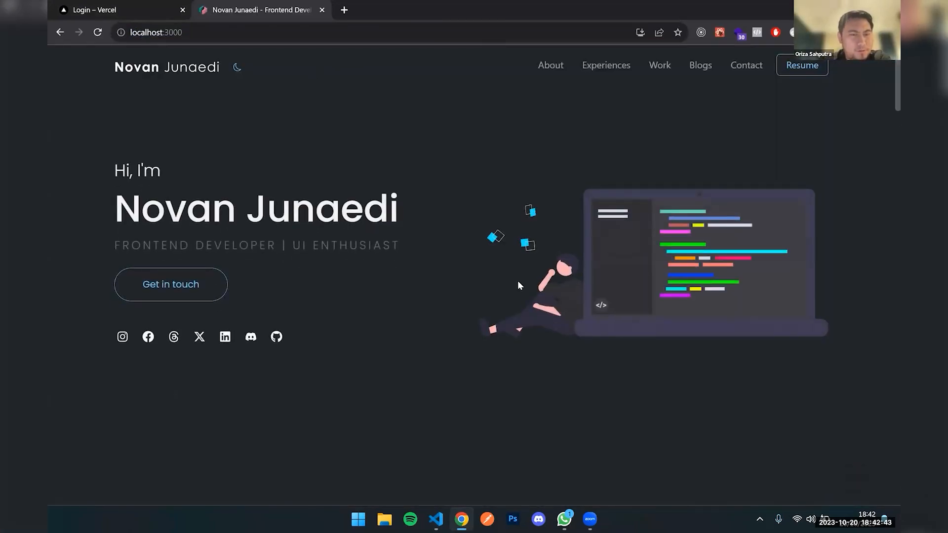
scroll(447, 300, "down", 7)
scroll(447, 300, "up", 7)
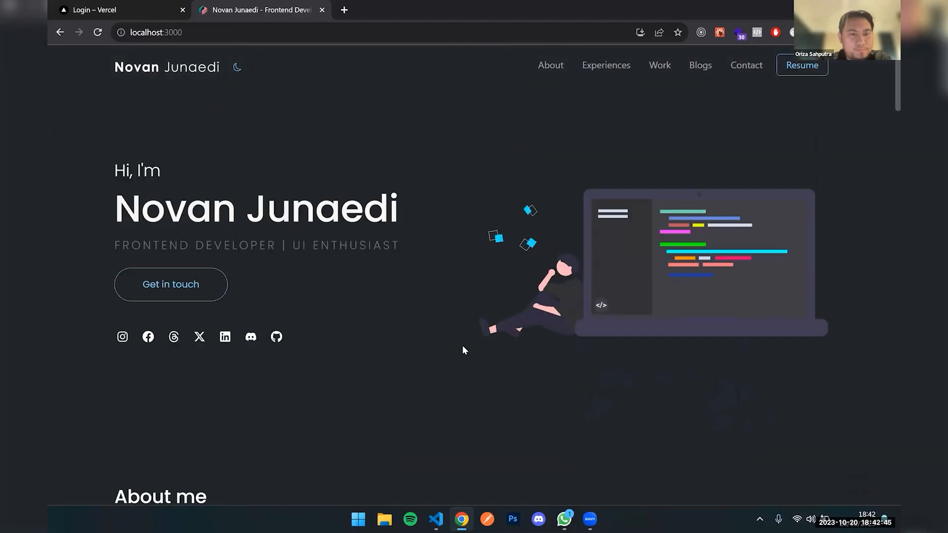
left_click(321, 10)
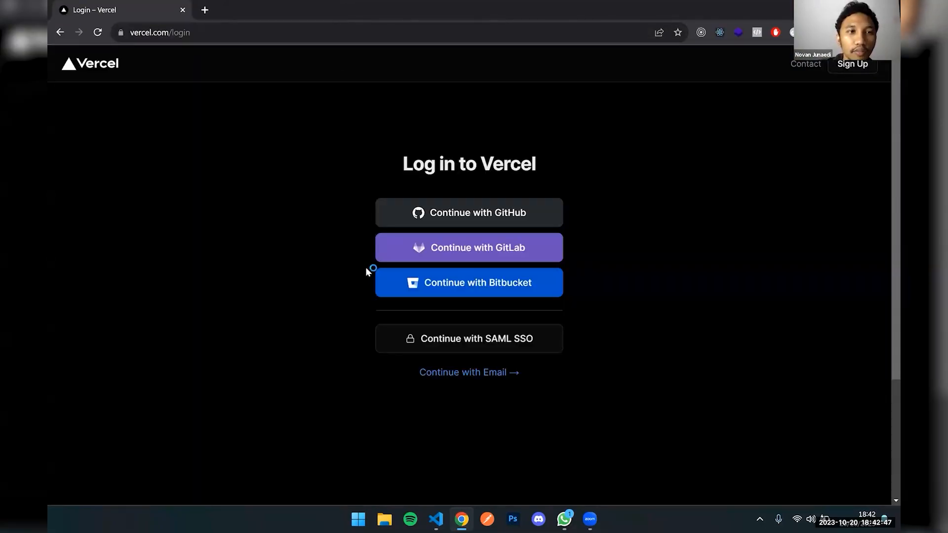
Log in to Vercel with GitHub and start adding a new project
left_click(467, 212)
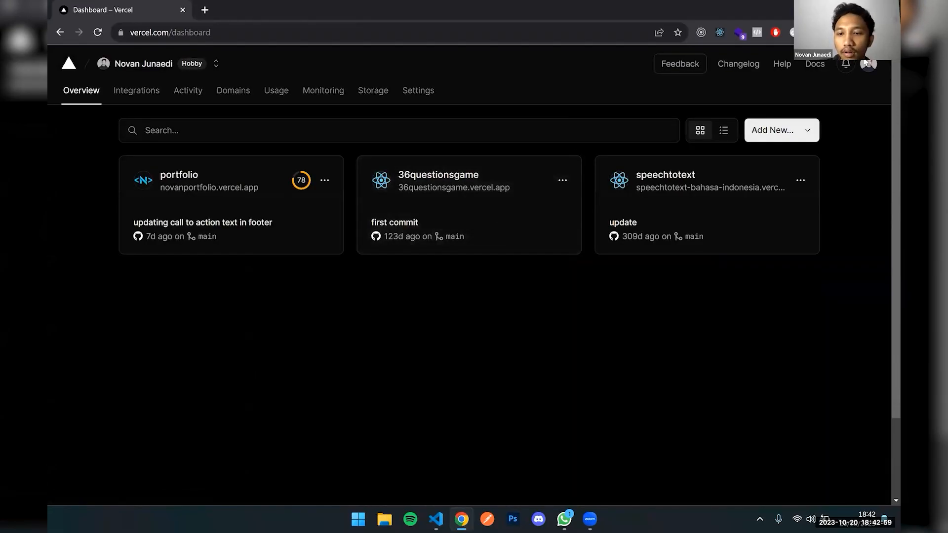
left_click(773, 129)
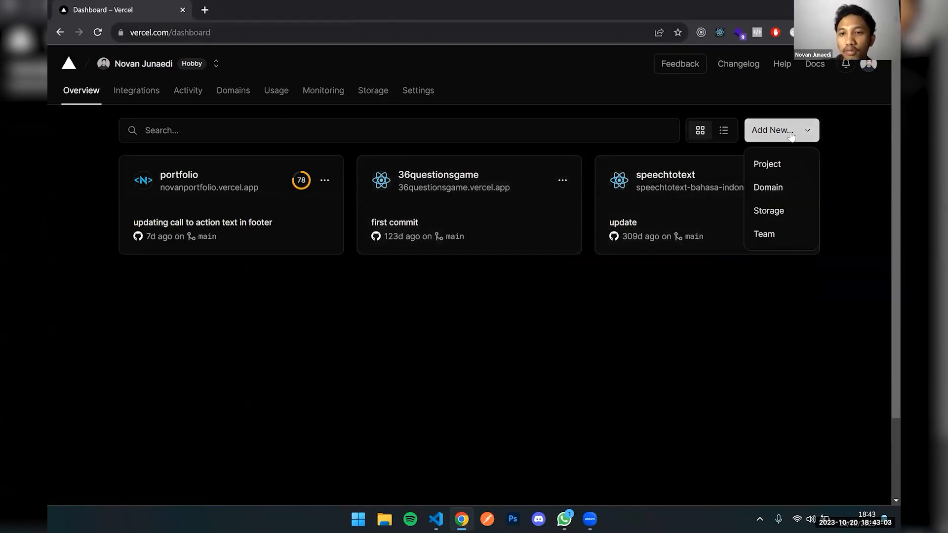
left_click(797, 161)
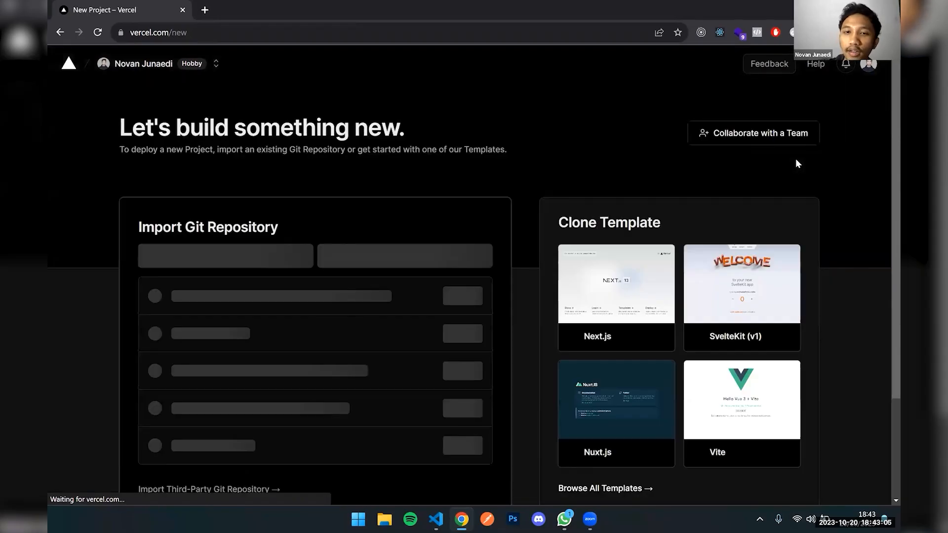
Search the Git repositories for the owner's personal .com website and import the Next.js repository
scroll(296, 237, "down", 1)
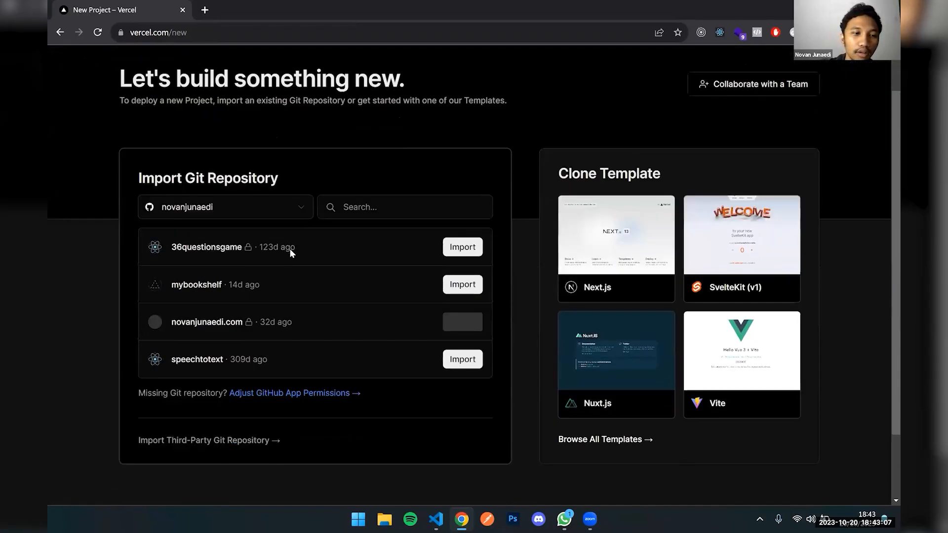
left_click_drag(170, 312, 243, 314)
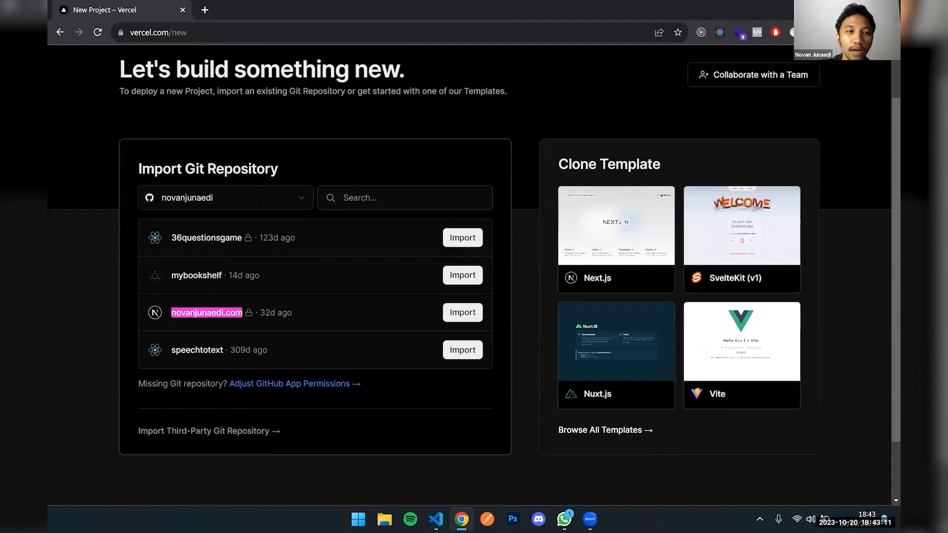
left_click(396, 190)
type("no")
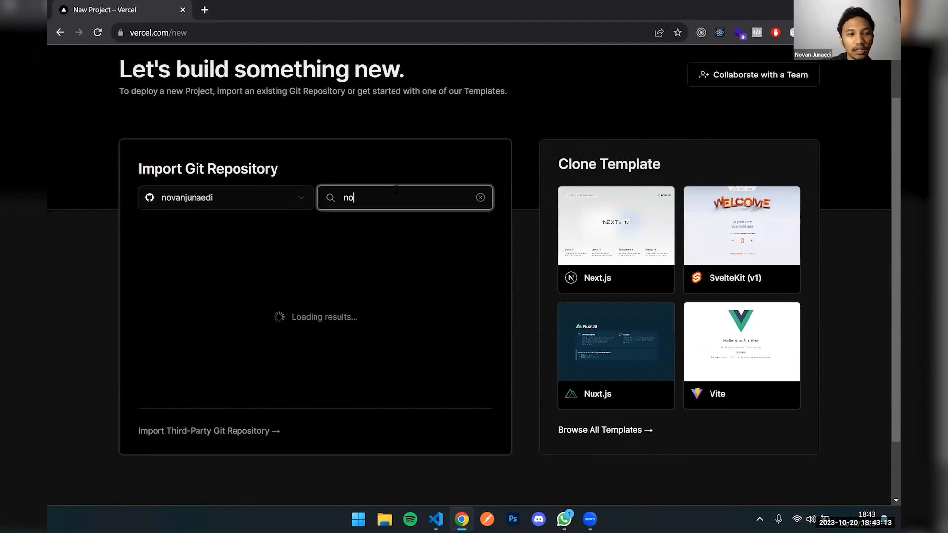
type("vanjunaedi")
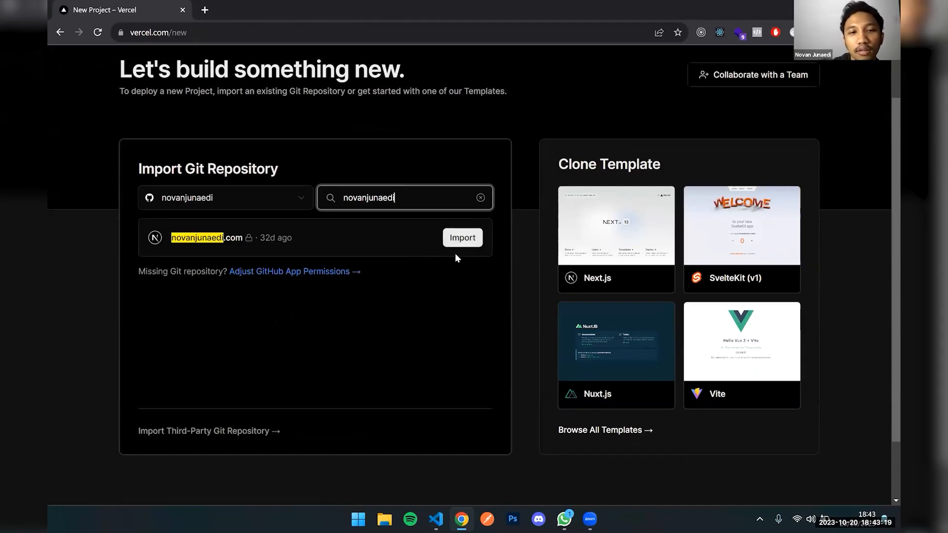
left_click(461, 244)
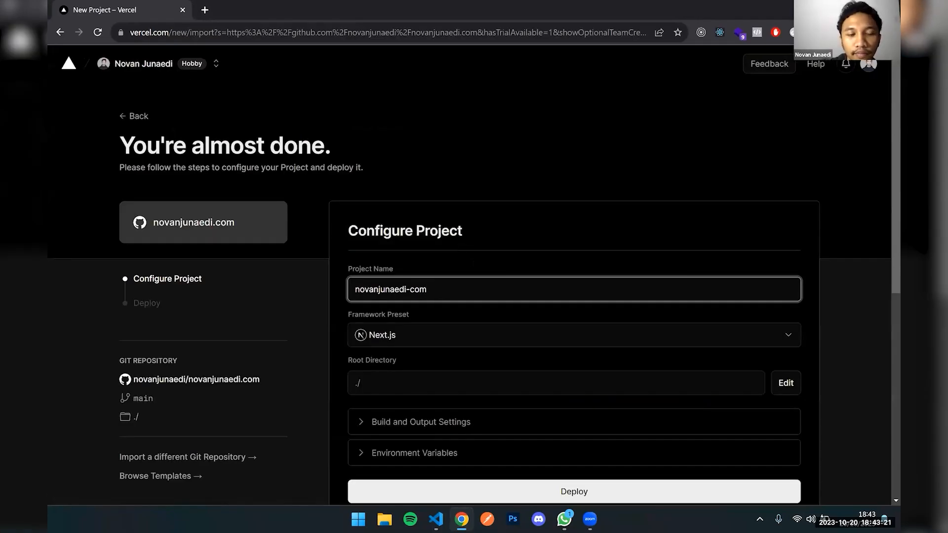
Remove the "-com" suffix from the project name and deploy the project with the Next.js preset
scroll(460, 298, "down", 2)
left_click_drag(438, 171, 339, 176)
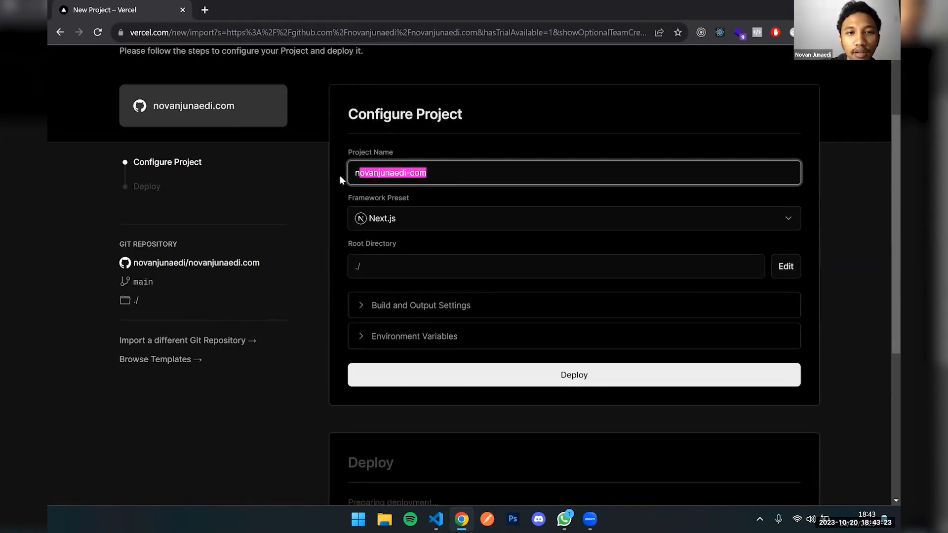
double_click(418, 173)
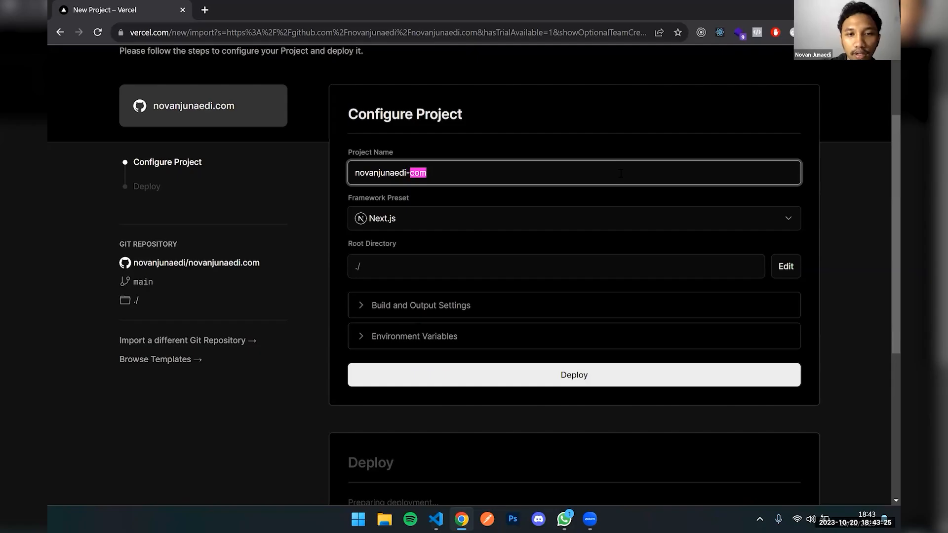
key("BackSpace")
key("BackSpace")
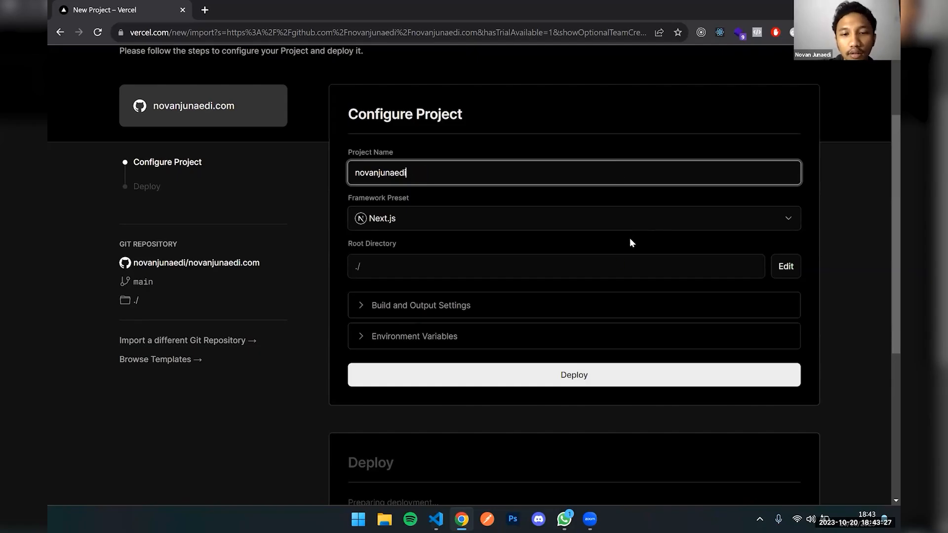
scroll(545, 375, "up", 2)
scroll(544, 375, "down", 2)
left_click(567, 376)
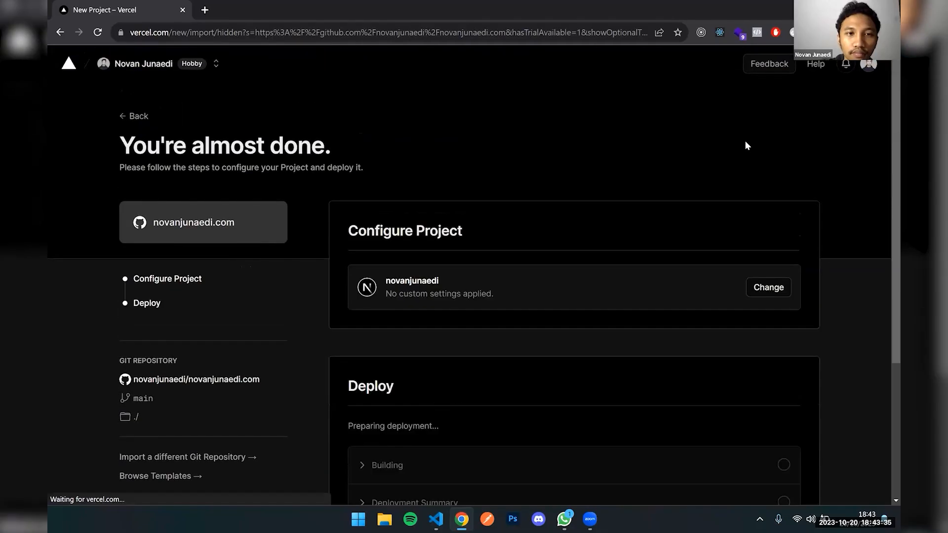
Expand the deployment's Building log and monitor the build progress and remaining deployment stages
scroll(745, 141, "down", 2)
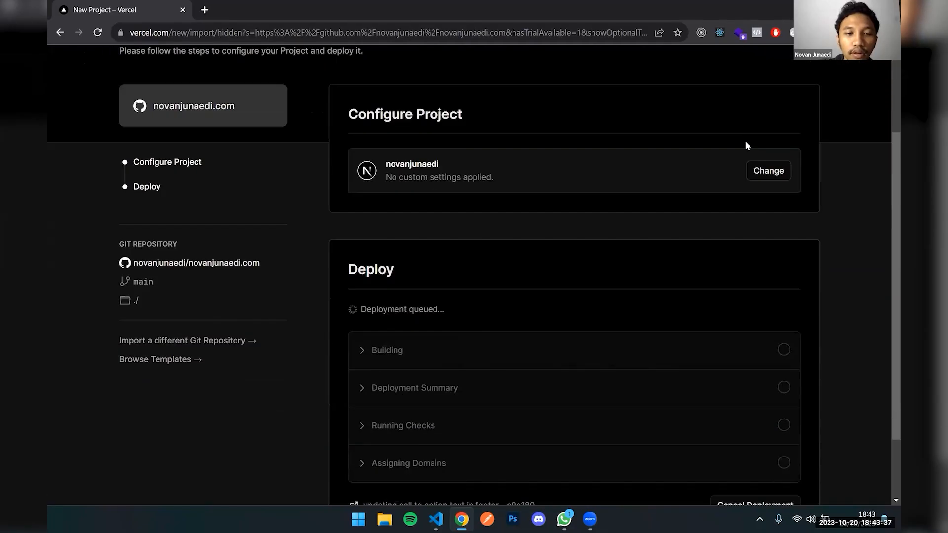
scroll(745, 144, "down", 2)
left_click(384, 267)
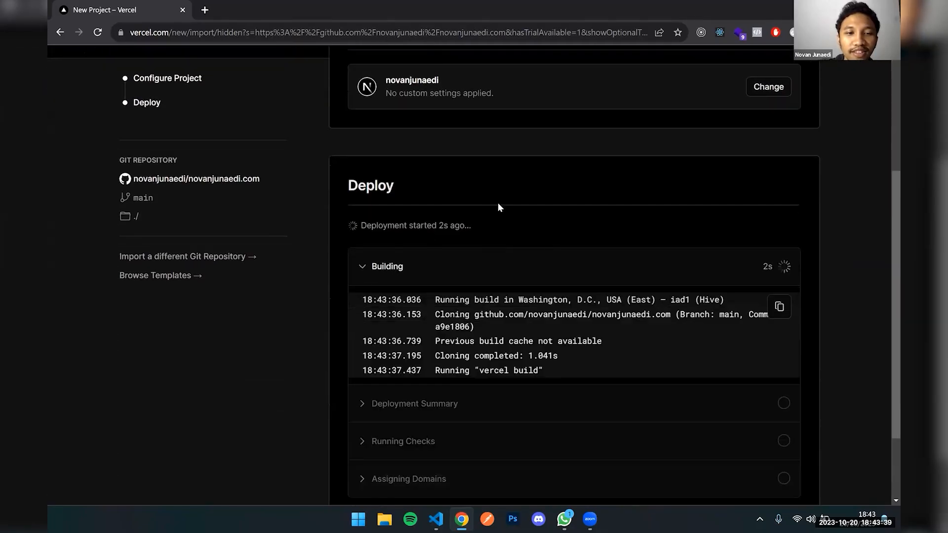
scroll(542, 192, "down", 2)
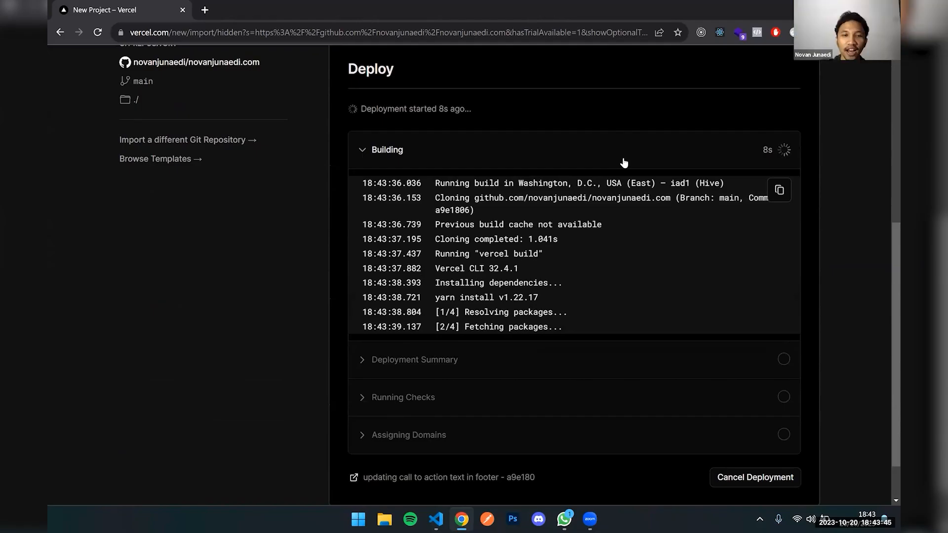
scroll(612, 187, "down", 1)
scroll(612, 190, "down", 1)
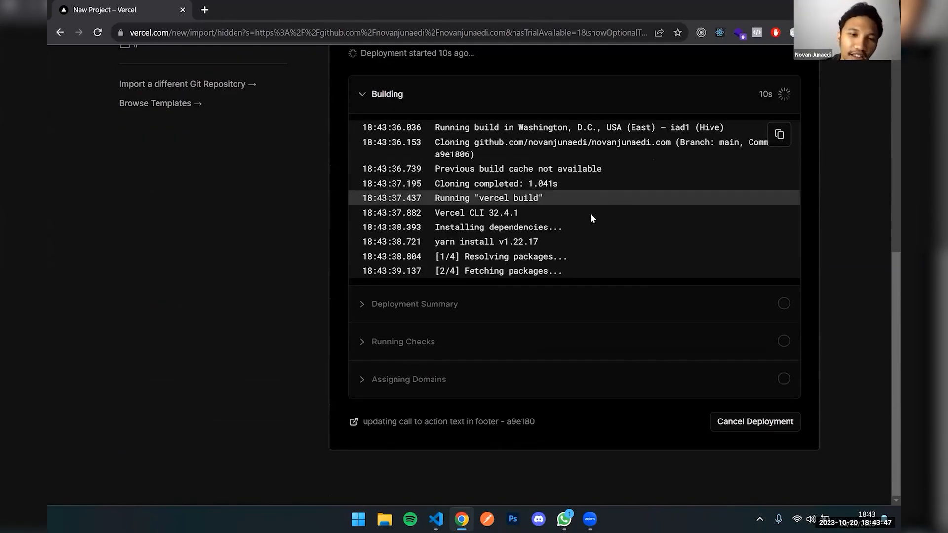
scroll(593, 256, "up", 6)
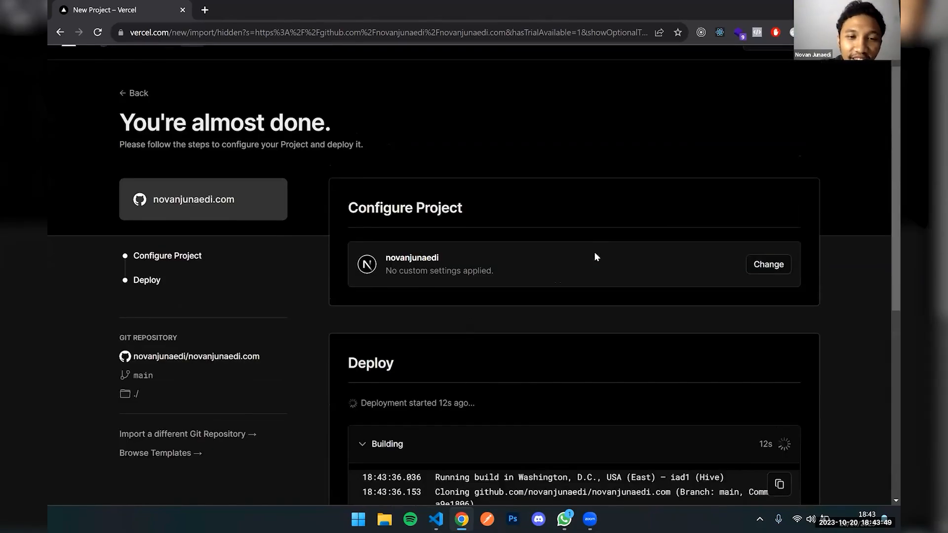
scroll(595, 257, "down", 6)
scroll(597, 256, "down", 1)
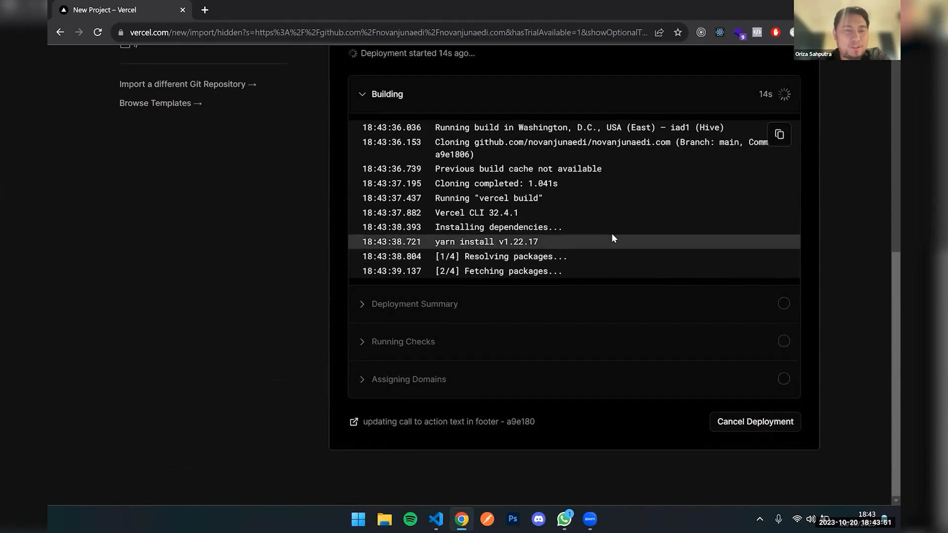
scroll(623, 211, "up", 1)
scroll(623, 207, "up", 3)
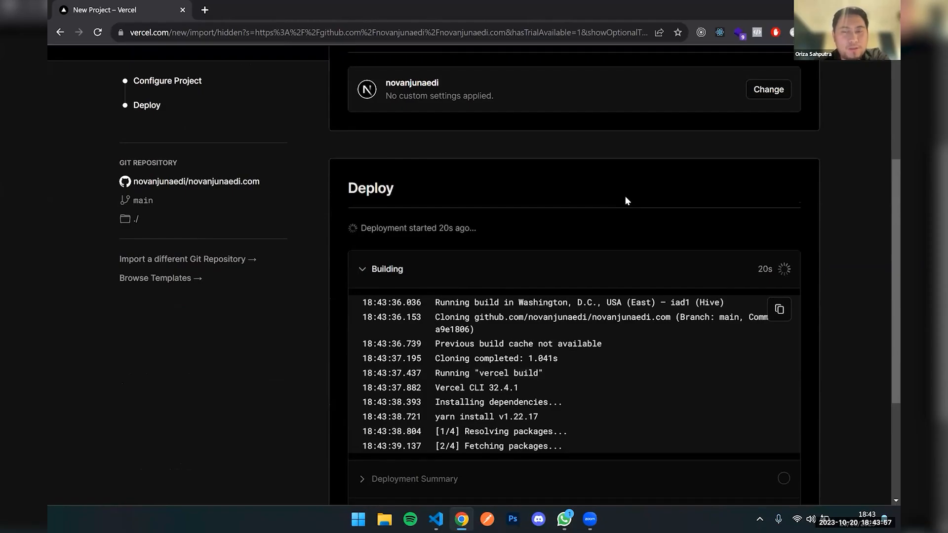
scroll(625, 201, "down", 4)
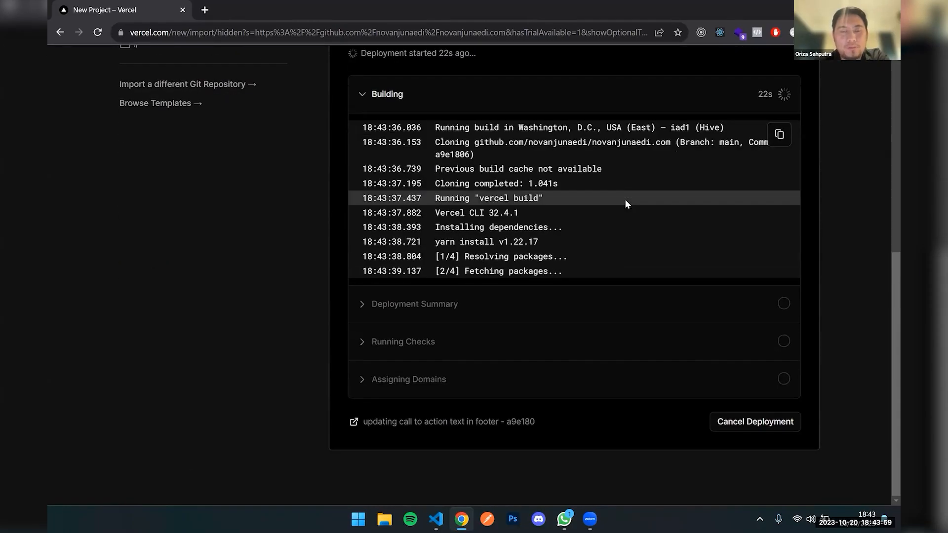
scroll(631, 198, "up", 6)
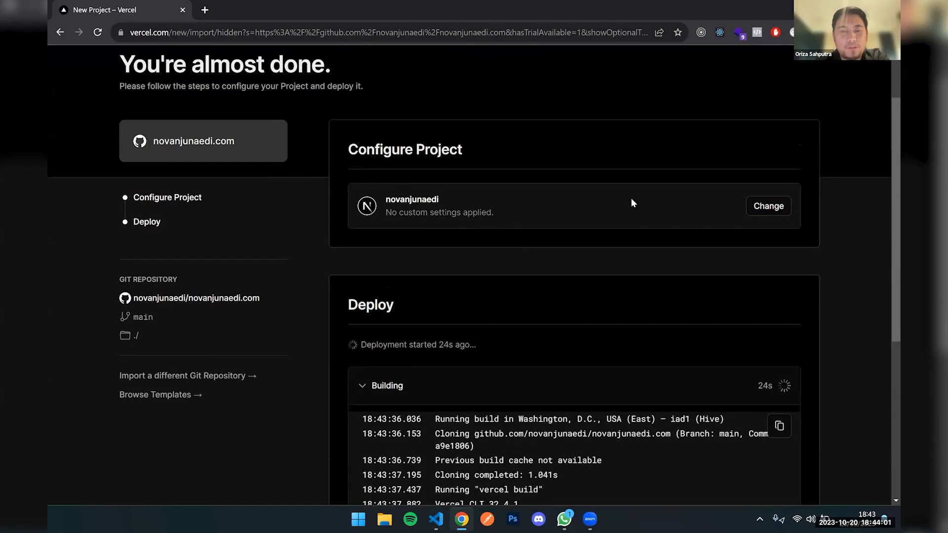
scroll(631, 202, "up", 2)
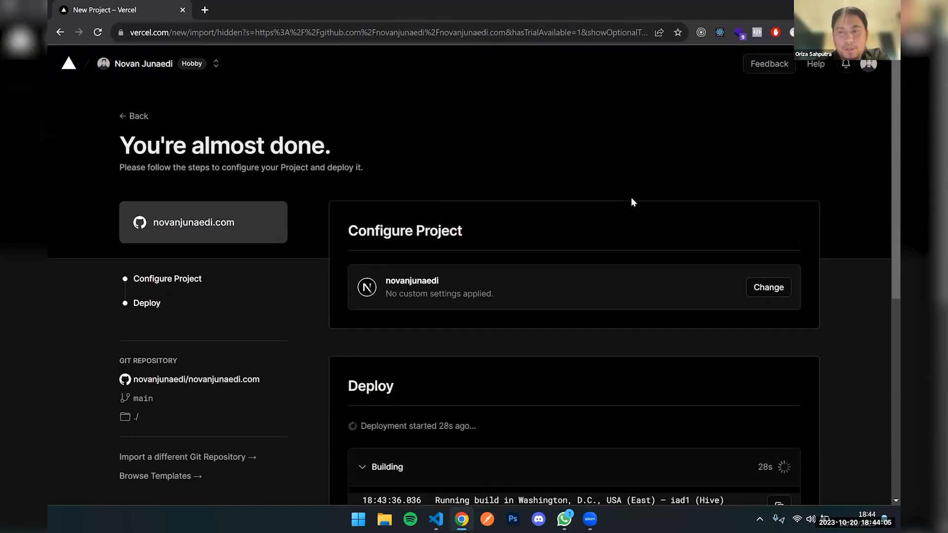
scroll(631, 201, "down", 8)
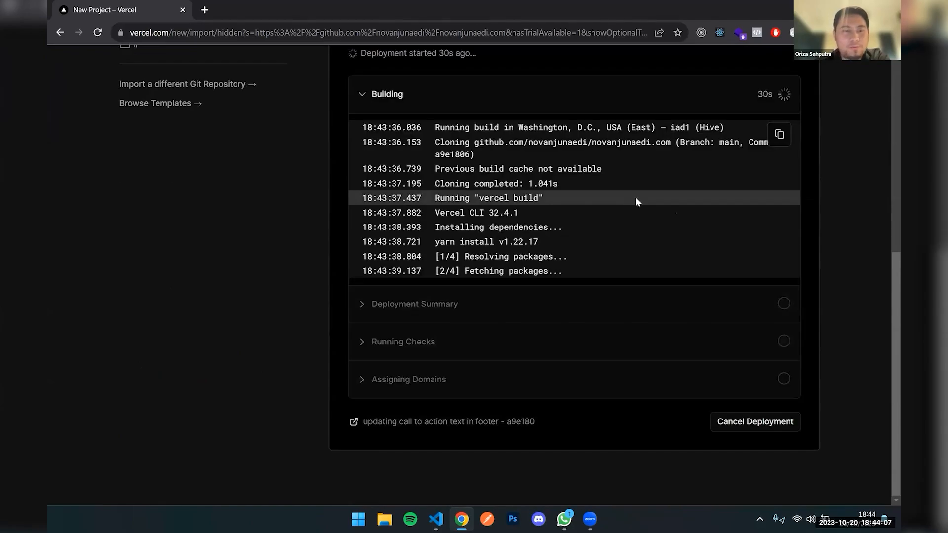
Follow the build log through dependency installation, compilation and output deployment until the project is deployed
scroll(635, 200, "down", 2)
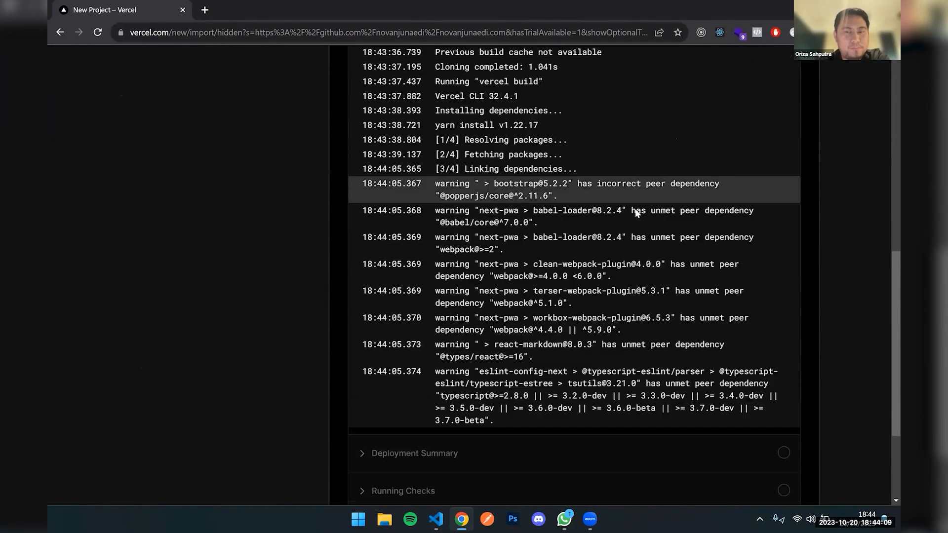
scroll(635, 212, "down", 3)
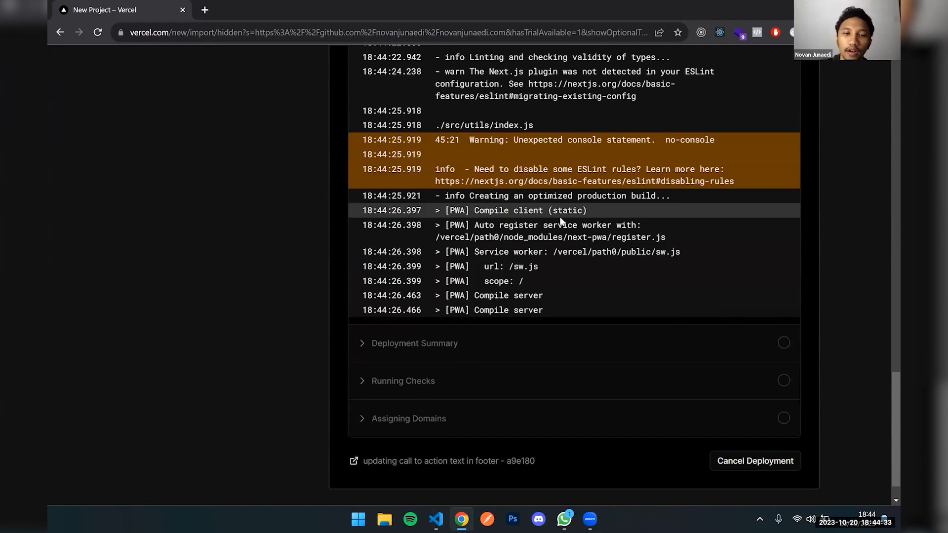
scroll(553, 251, "down", 1)
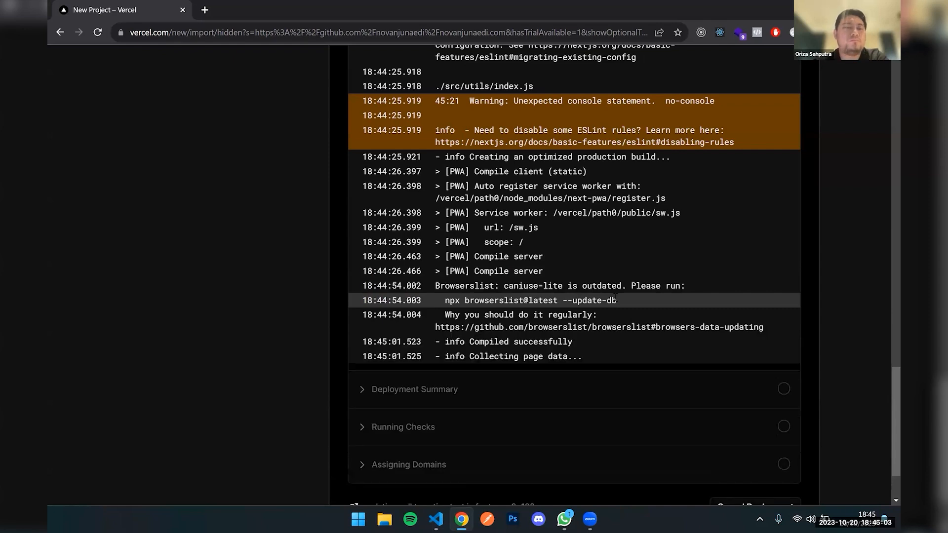
scroll(676, 273, "down", 2)
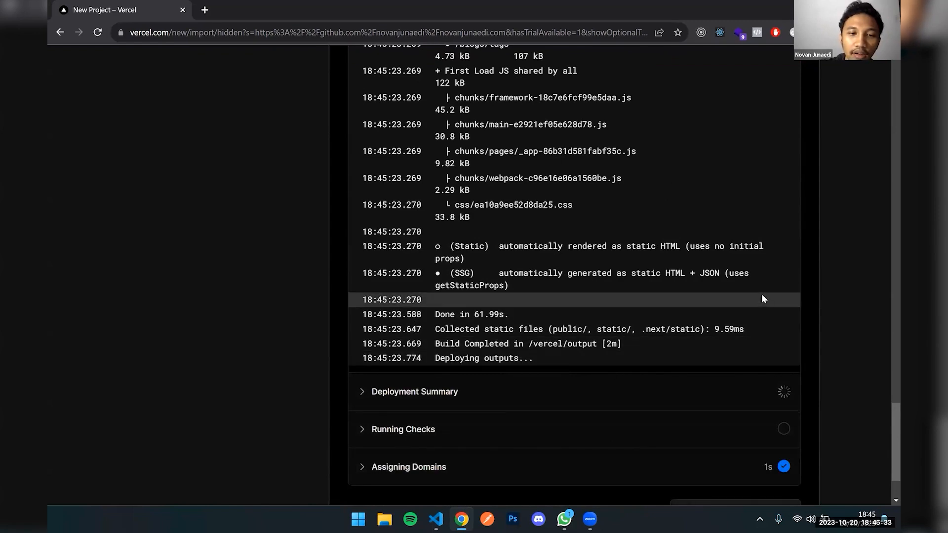
scroll(762, 299, "down", 2)
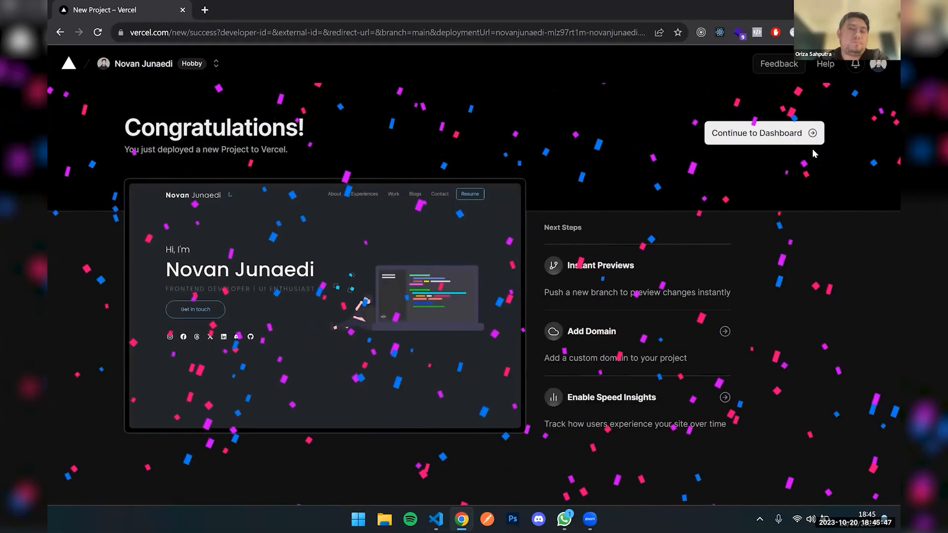
Continue to the new project's dashboard and open the deployed production site in a separate browser tab
left_click(781, 132)
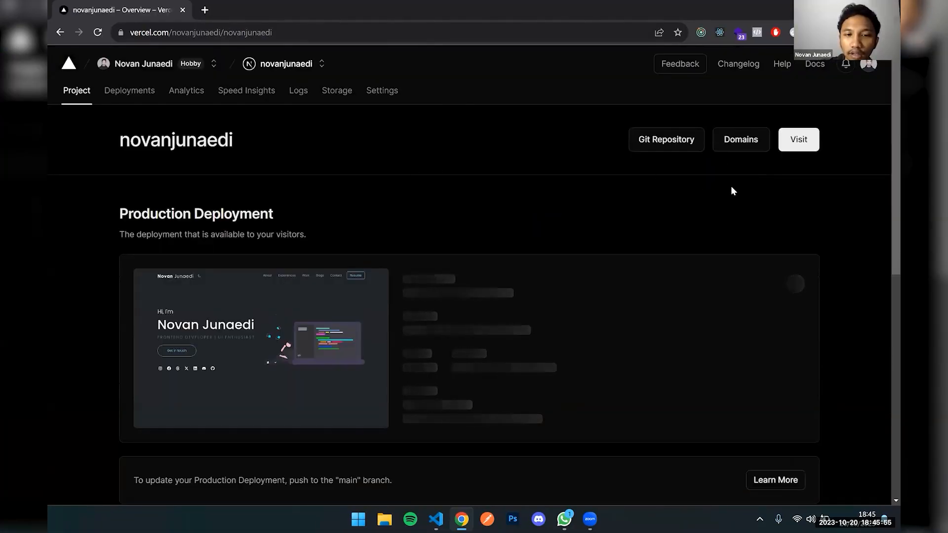
left_click(802, 138)
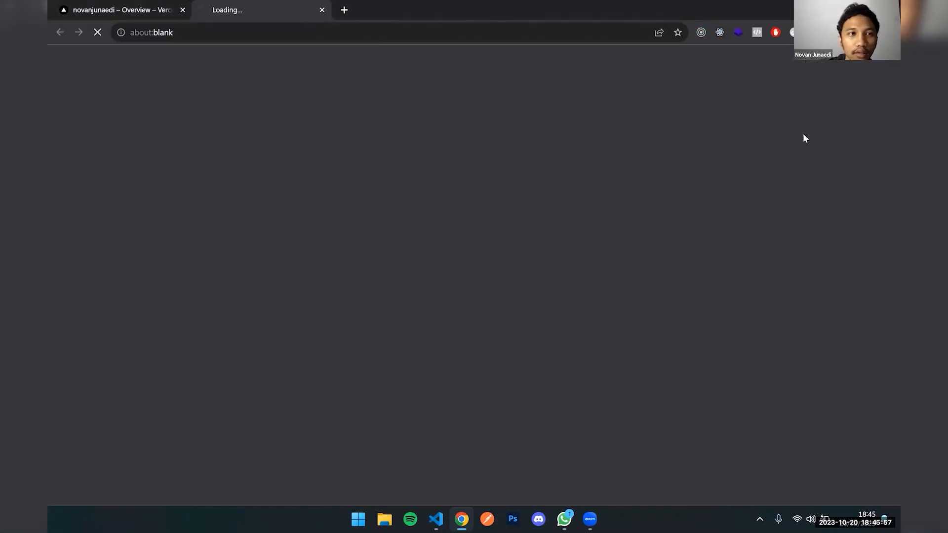
left_click(111, 9)
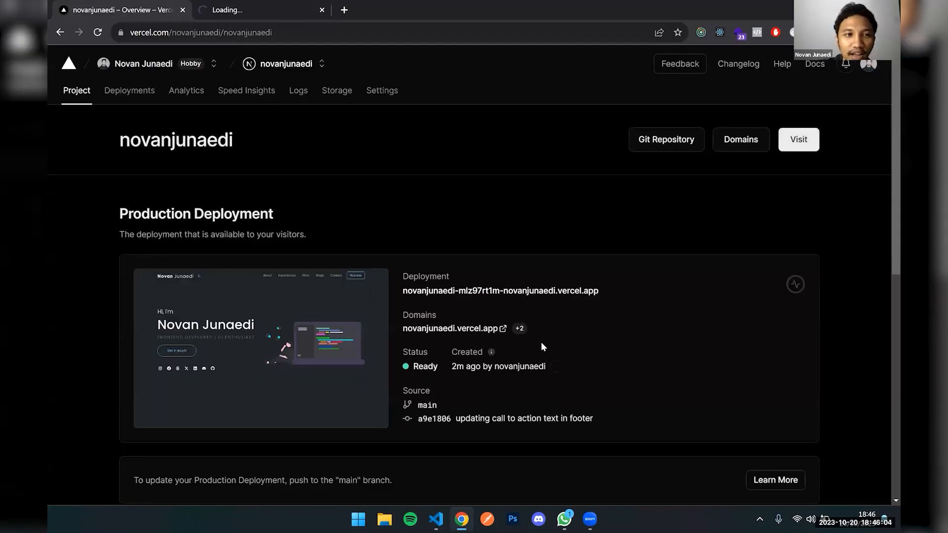
left_click(307, 14)
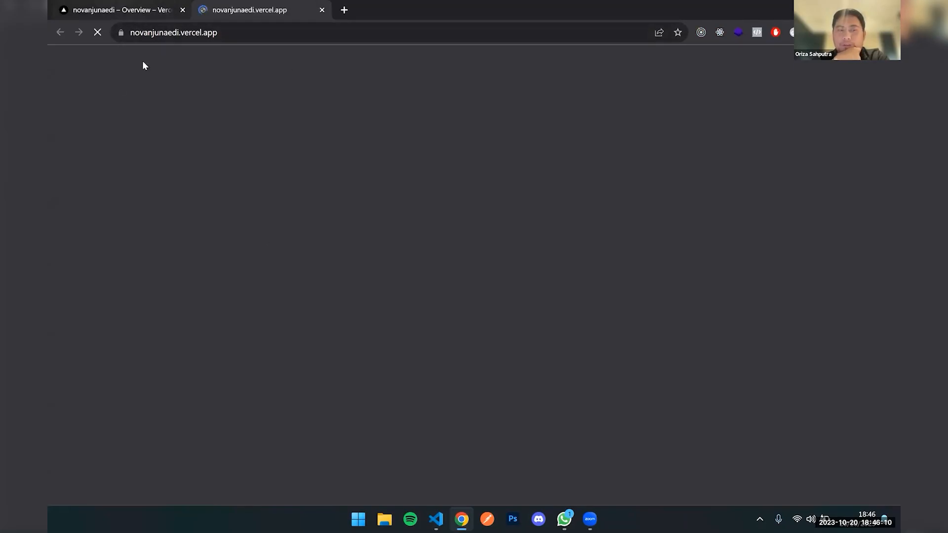
Return to the project overview and examine the production deployment details, the update instructions and the active branches
left_click(140, 14)
scroll(197, 235, "down", 2)
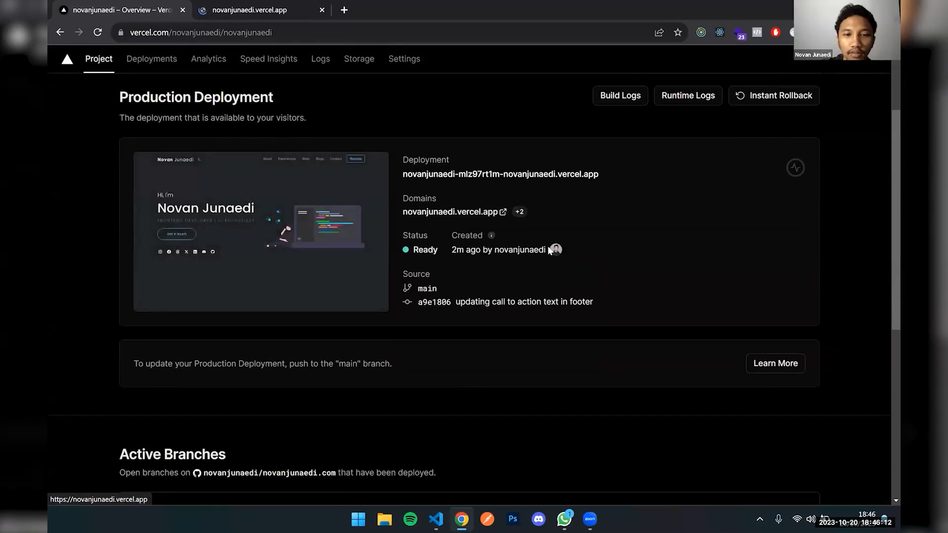
scroll(463, 212, "up", 1)
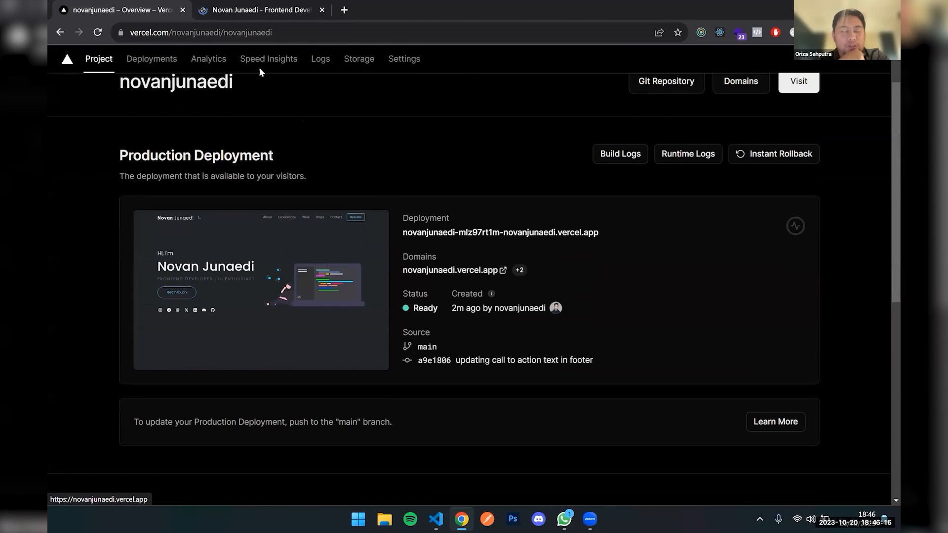
scroll(388, 276, "down", 7)
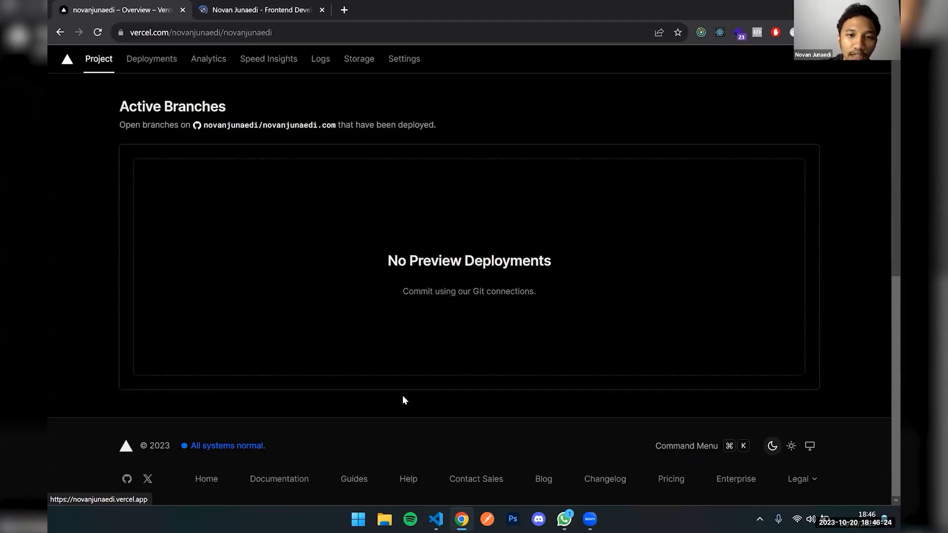
scroll(332, 254, "up", 5)
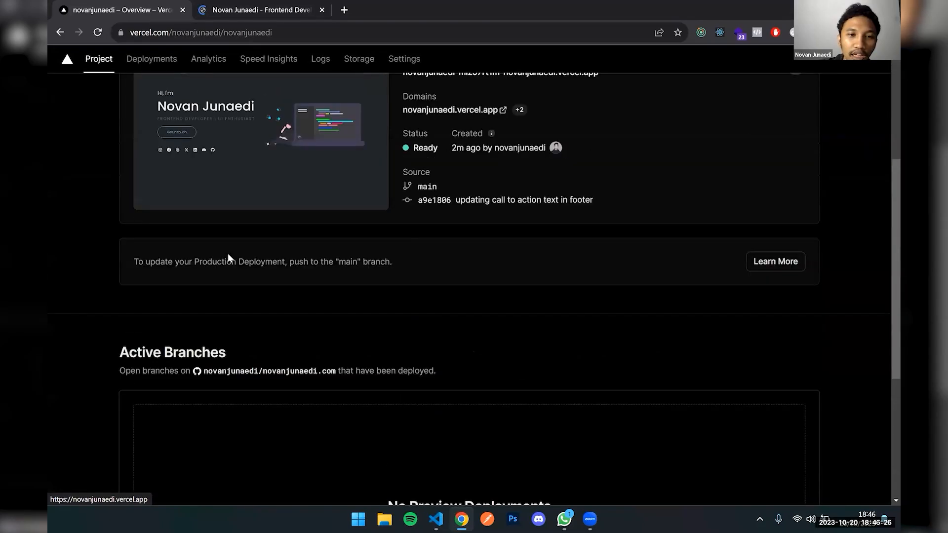
scroll(229, 256, "down", 5)
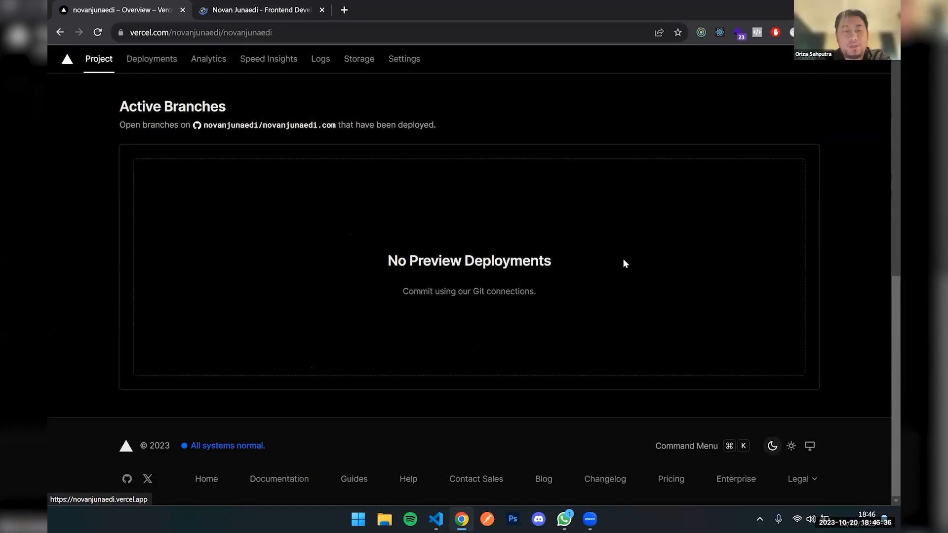
scroll(623, 259, "up", 2)
scroll(624, 260, "down", 2)
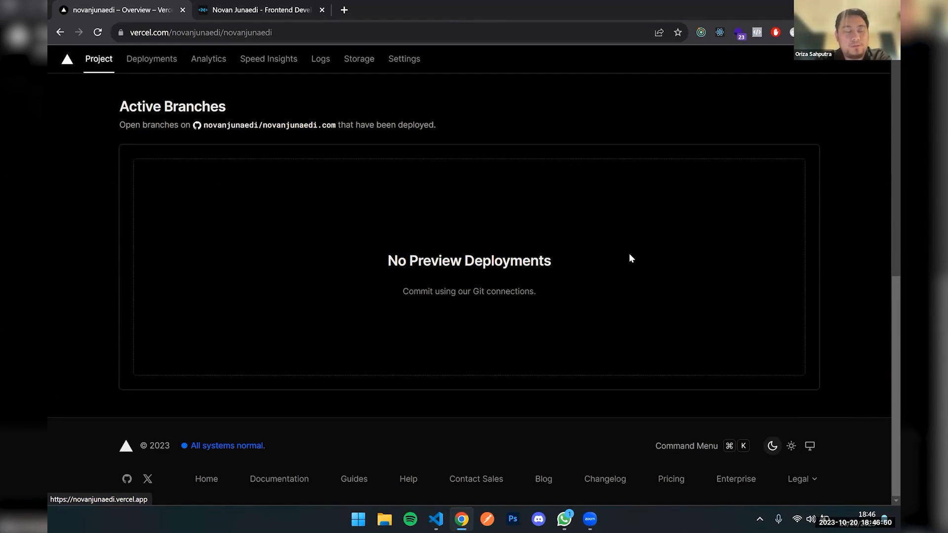
scroll(635, 250, "up", 5)
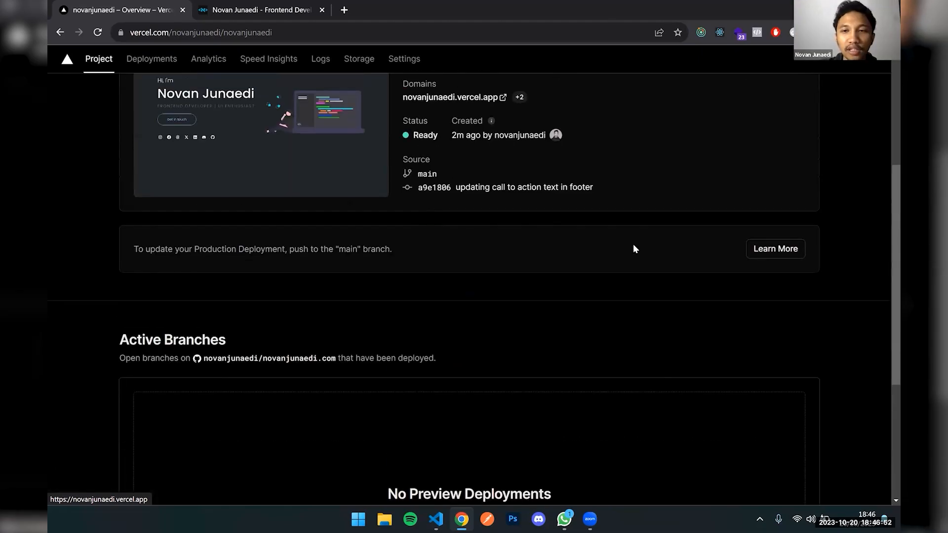
scroll(631, 244, "up", 5)
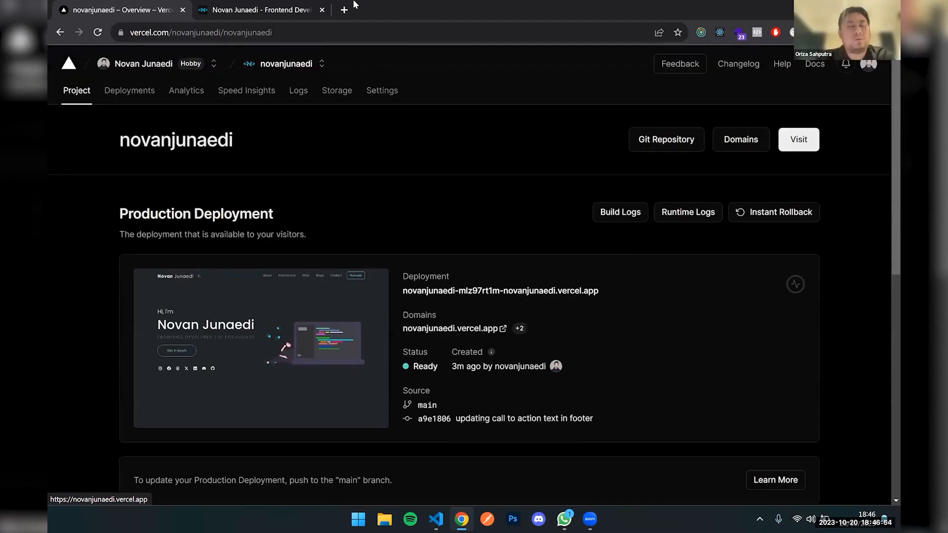
Review the deployed portfolio site from the hero section through experiences, projects and posts to the contact section
left_click(266, 10)
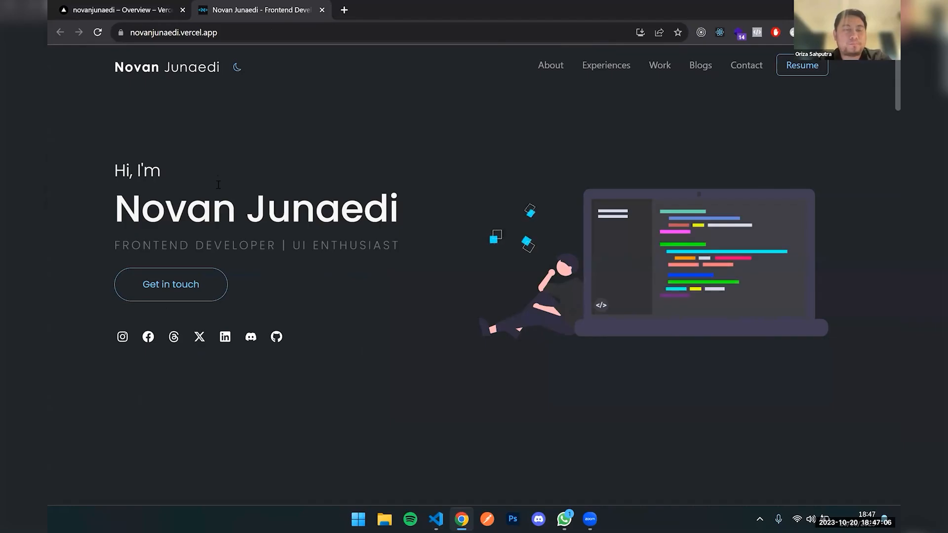
scroll(218, 184, "down", 15)
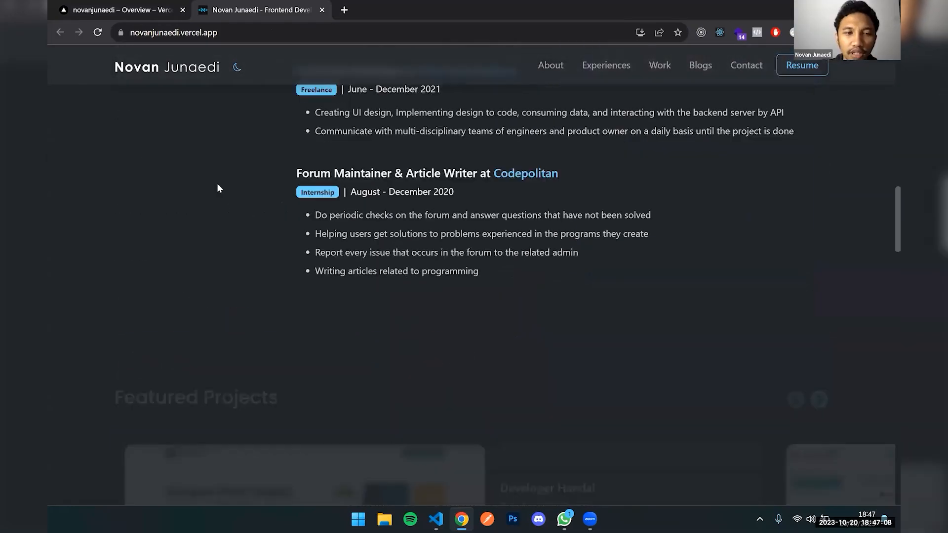
scroll(217, 188, "down", 20)
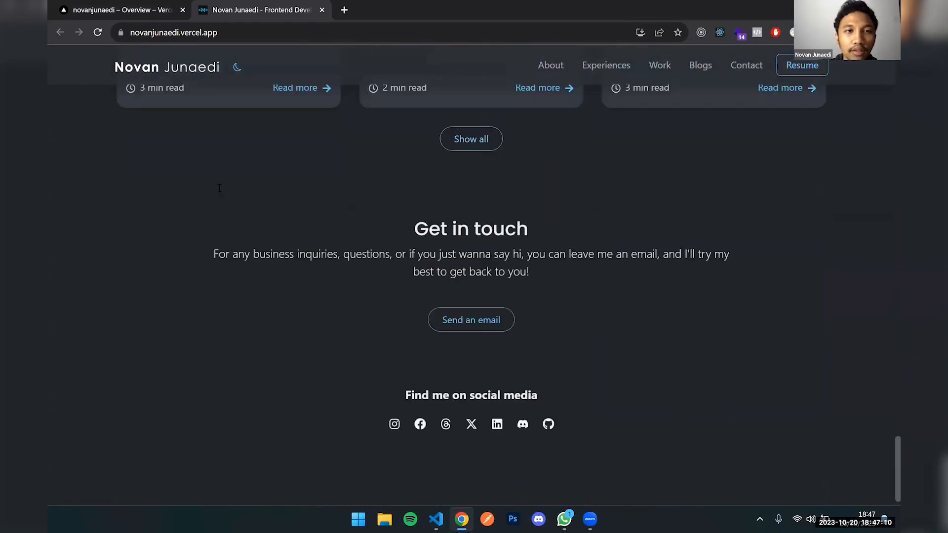
scroll(222, 190, "up", 15)
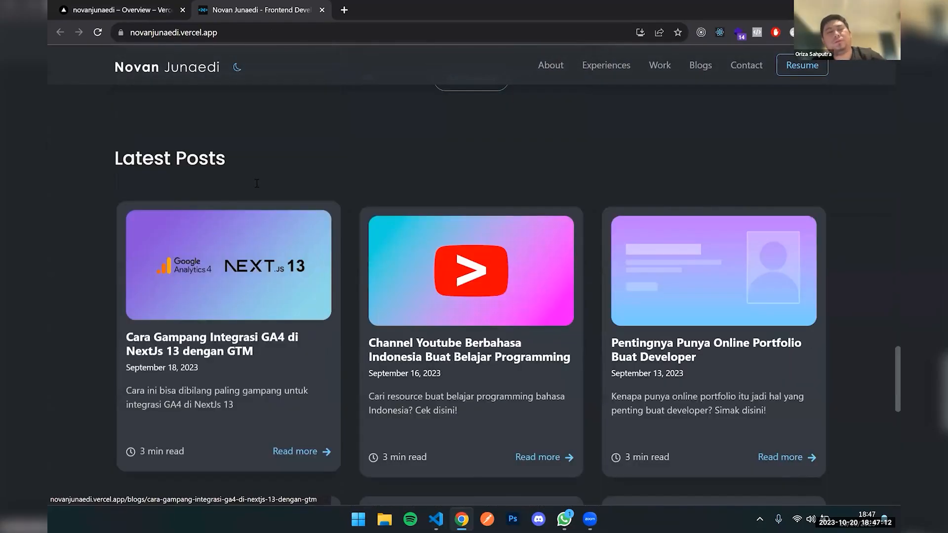
scroll(275, 155, "up", 15)
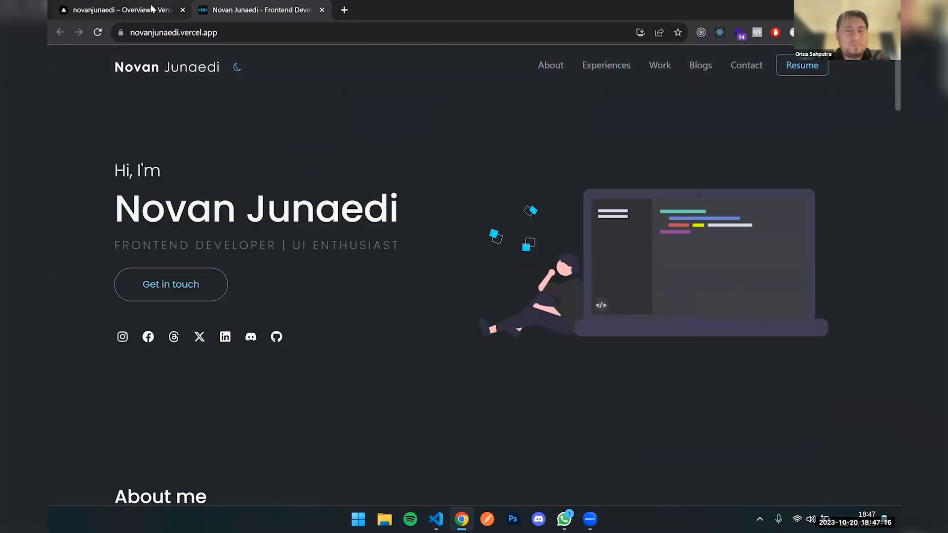
Compare the project's overview page with the live site and check the site's vercel.app address
key("ctrl+shift+Tab")
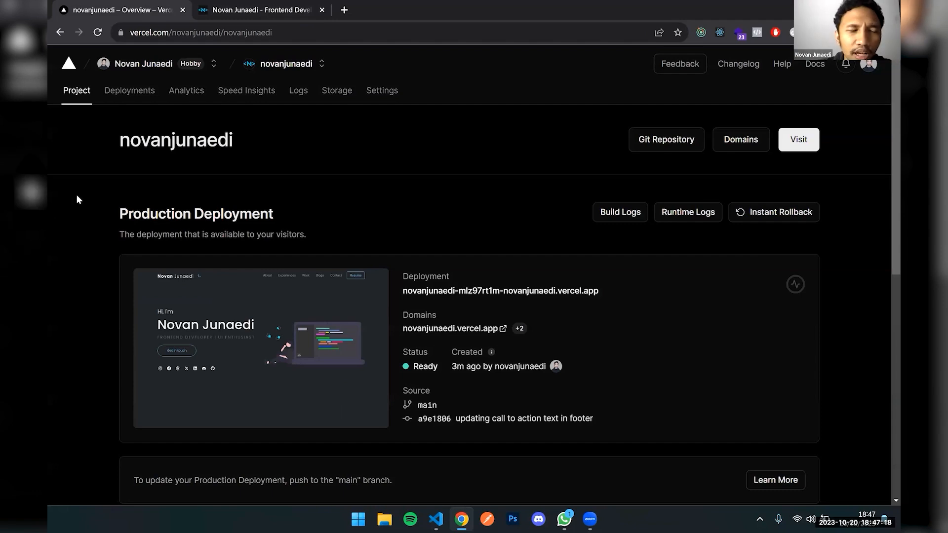
scroll(505, 358, "down", 5)
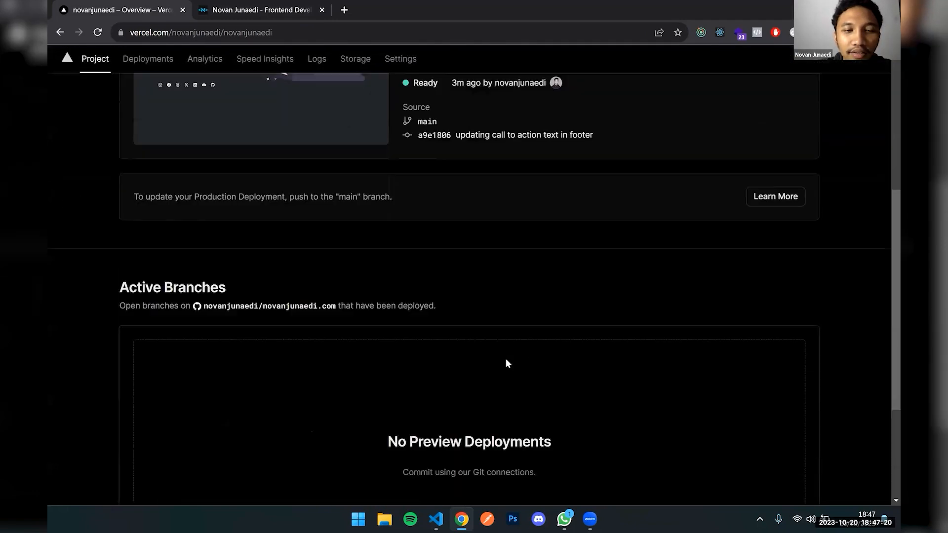
scroll(505, 358, "up", 5)
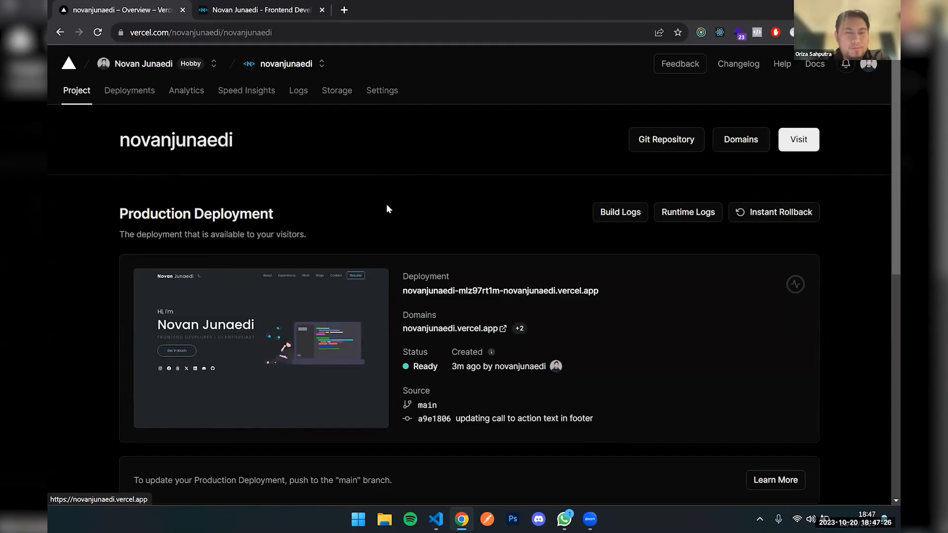
key("ctrl+Tab")
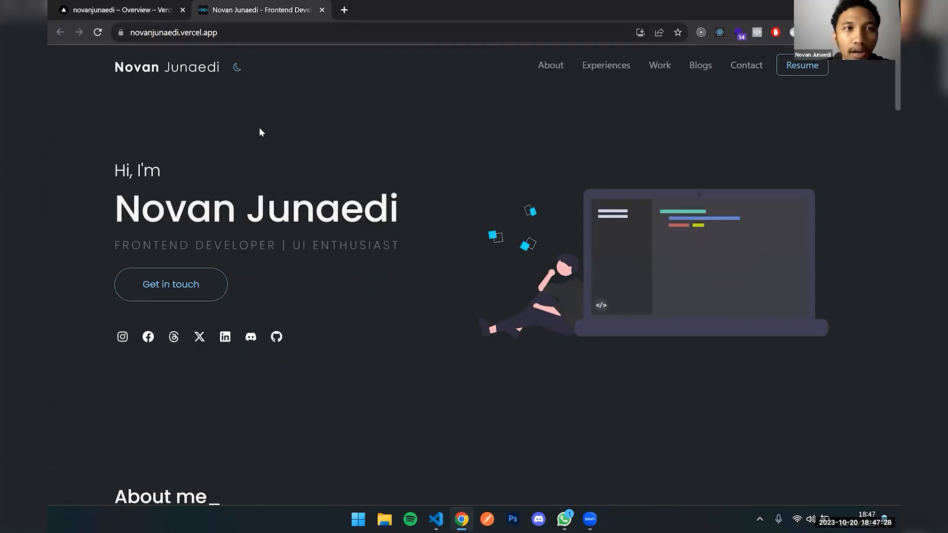
key("ctrl+Tab")
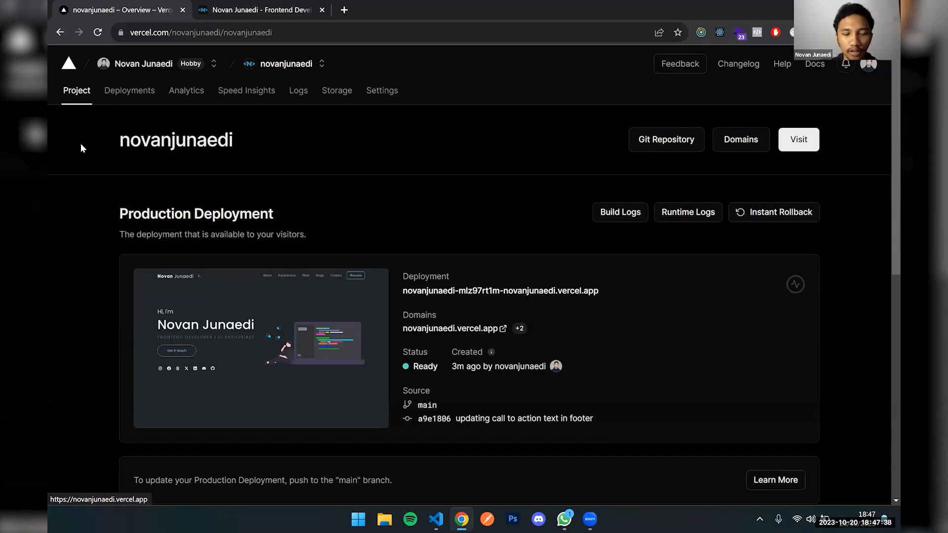
left_click(250, 4)
left_click(262, 32)
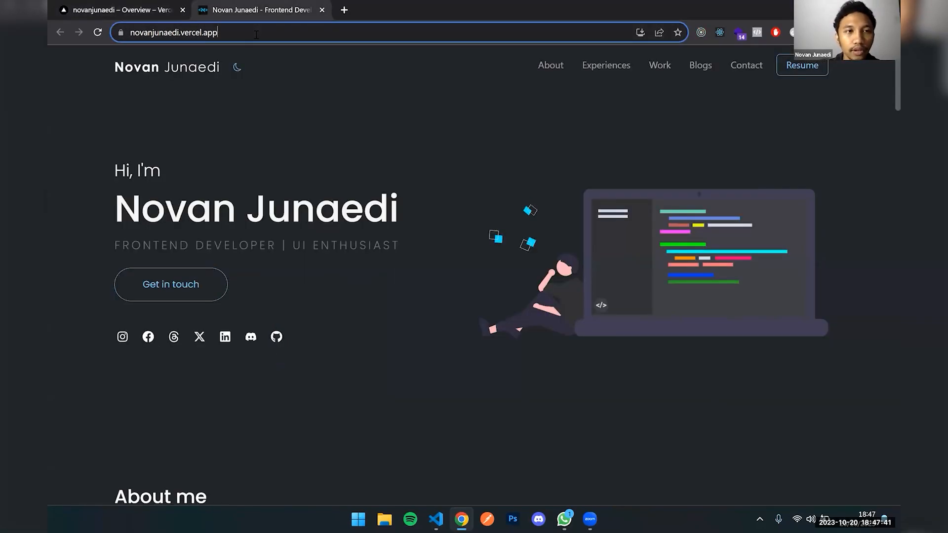
left_click(279, 86)
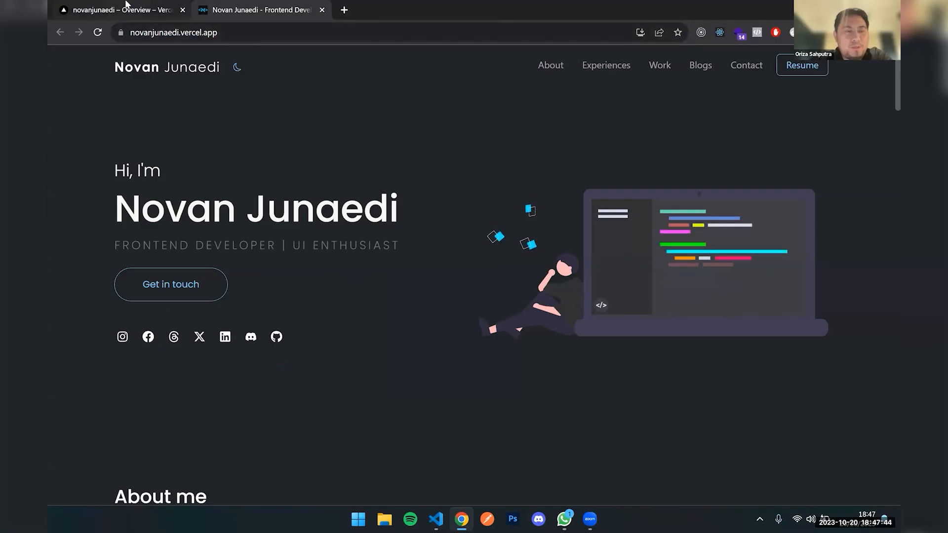
Return to the Vercel project overview and open the domain configuration in the project settings
mouse_move(125, 4)
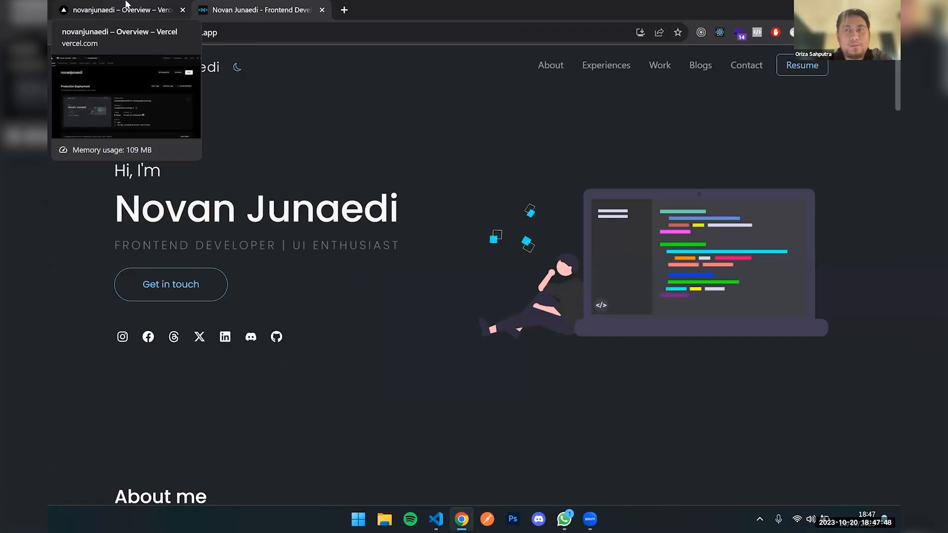
left_click(140, 35)
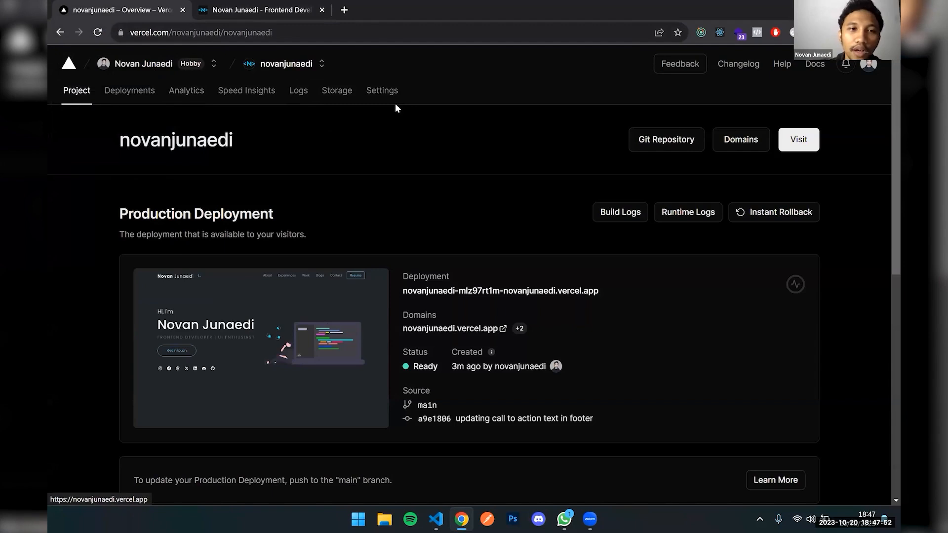
left_click(383, 93)
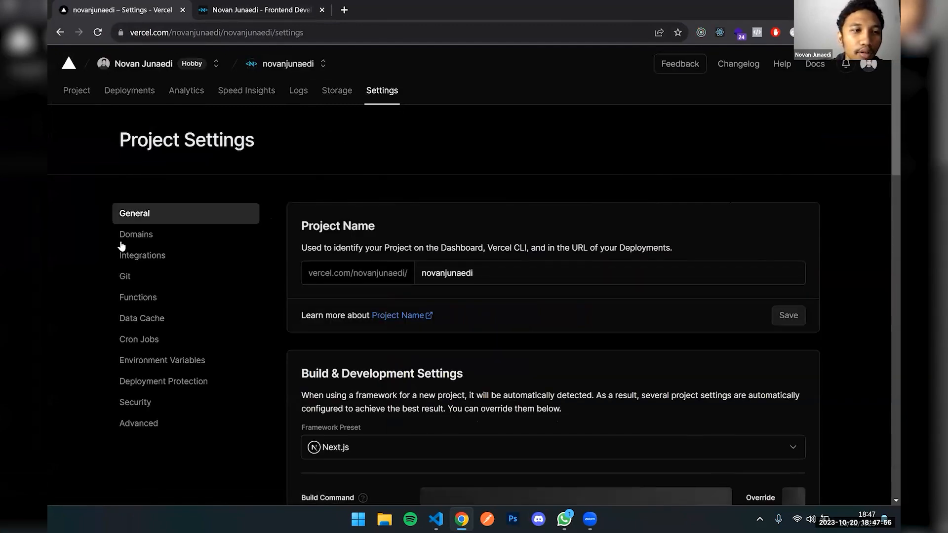
left_click(154, 241)
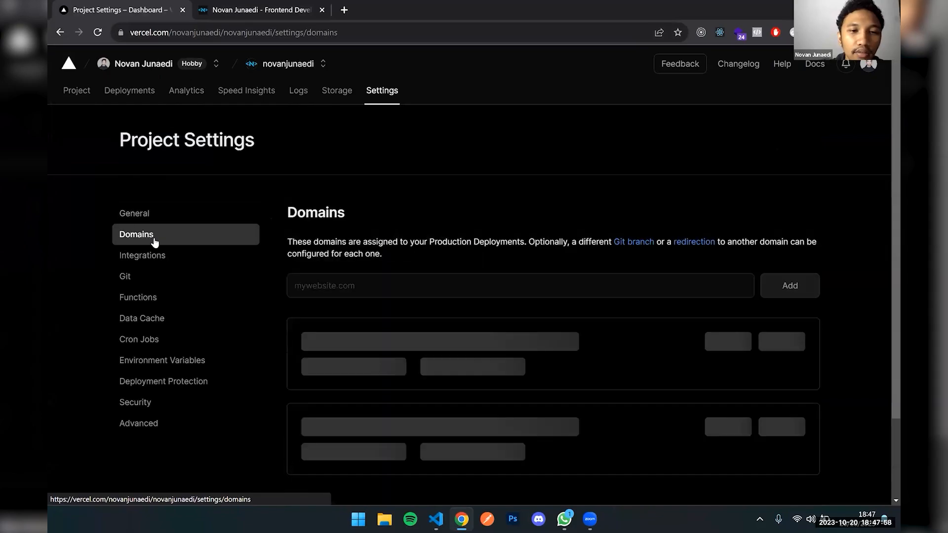
Add the owner's custom .com domain to the project using the recommended option that redirects the bare domain to its www version
scroll(418, 237, "down", 1)
left_click(374, 225)
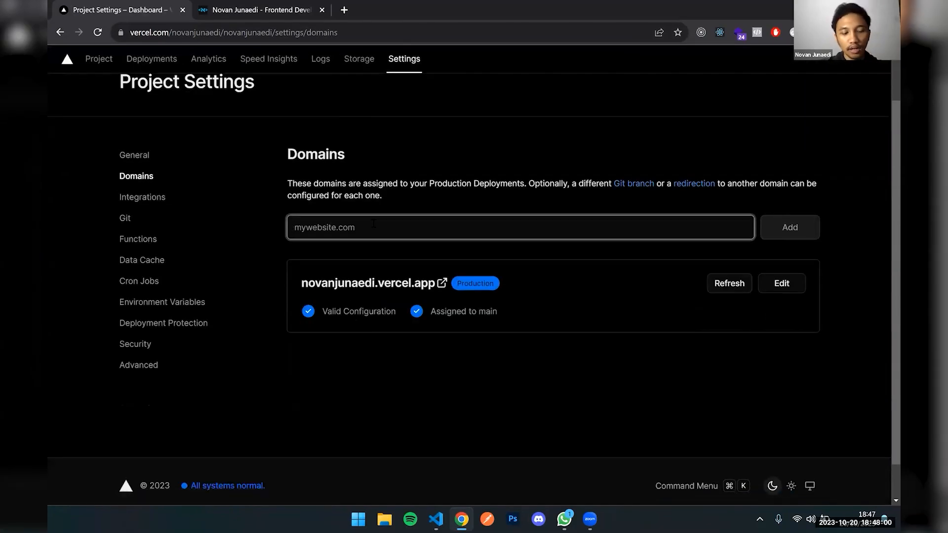
type("novanjunaedi.com")
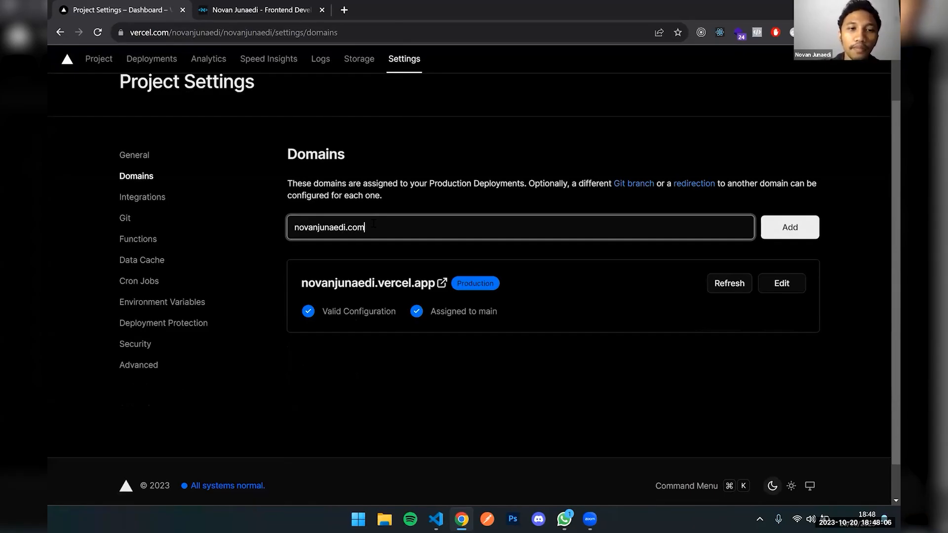
left_click(792, 227)
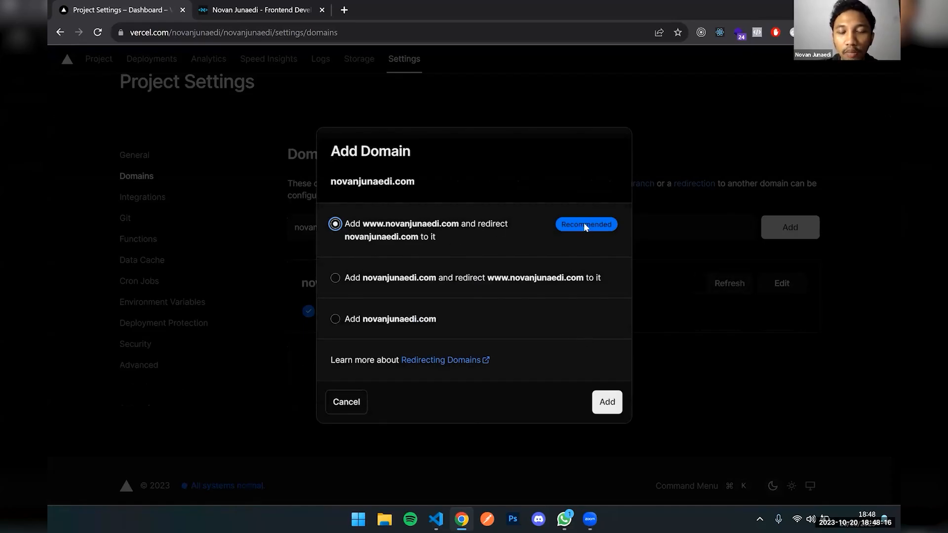
left_click(607, 404)
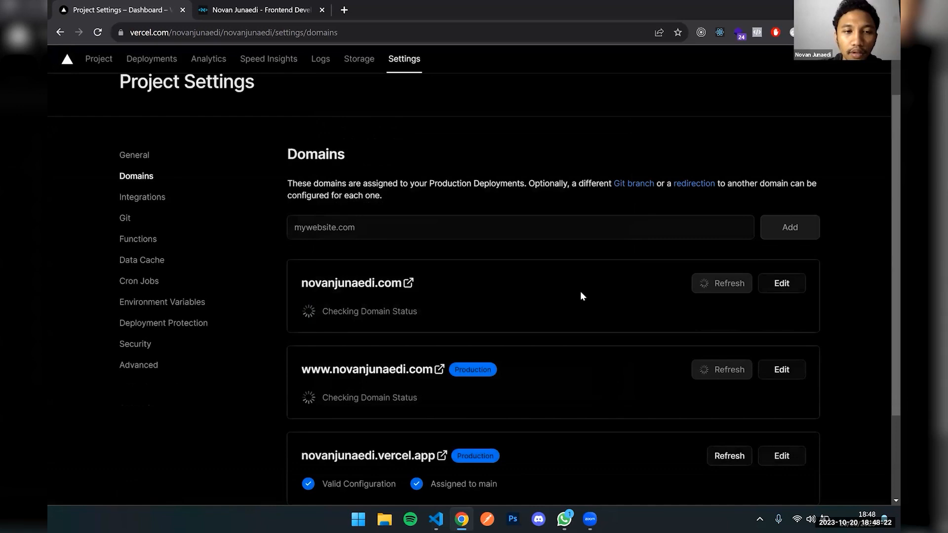
Check the configuration status and DNS notices of the custom domain, its www version and the vercel.app domain
scroll(579, 291, "down", 3)
scroll(579, 291, "up", 2)
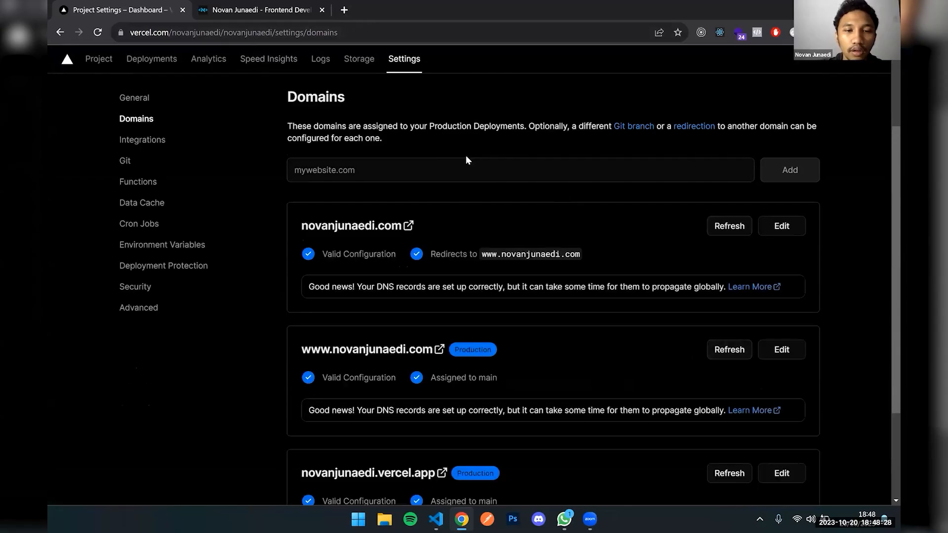
scroll(427, 157, "up", 2)
scroll(426, 156, "down", 3)
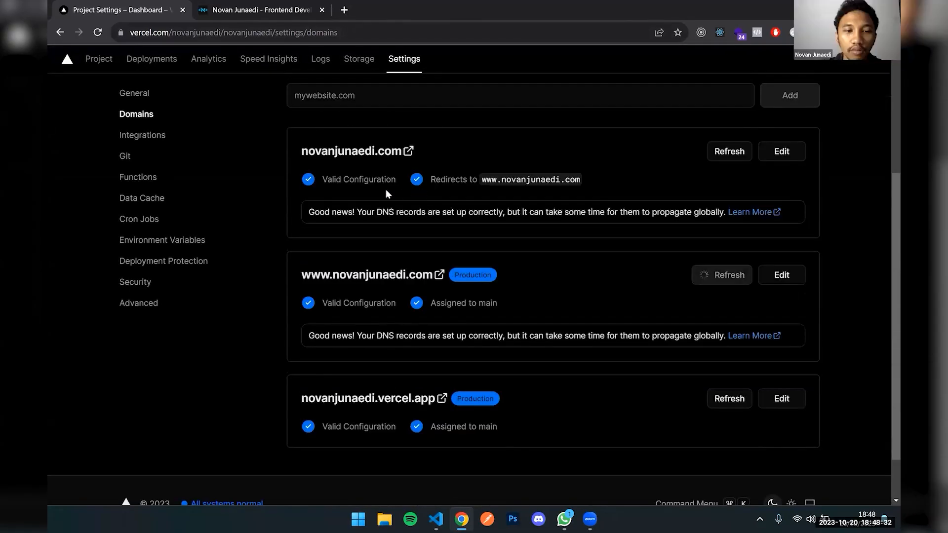
scroll(386, 188, "up", 3)
scroll(357, 218, "down", 1)
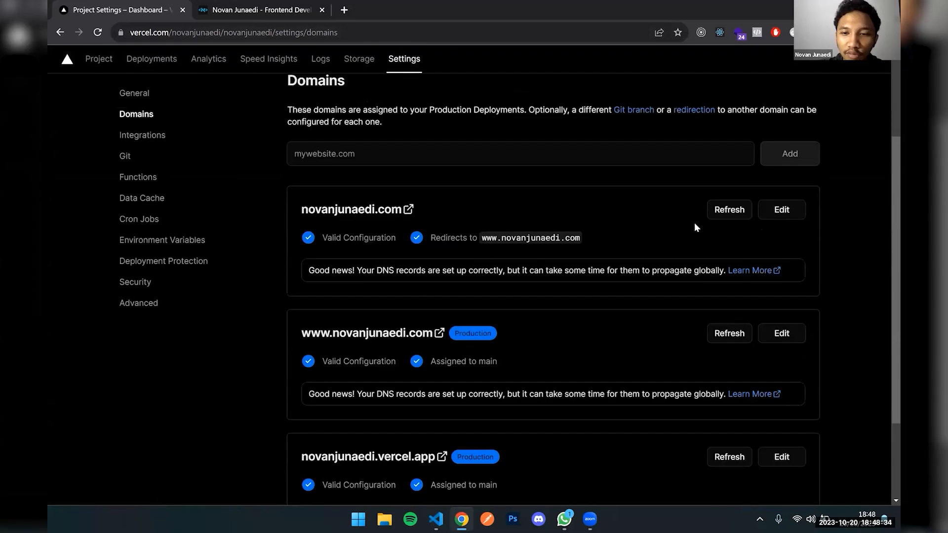
Open the Rumahweb Clientzone in a new browser tab and sign in with the saved account credentials
left_click(344, 9)
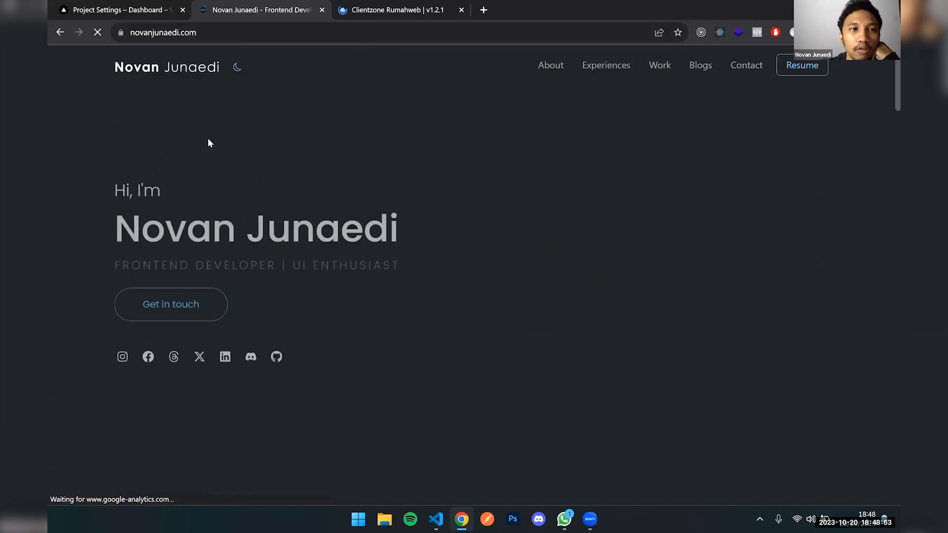
left_click(434, 5)
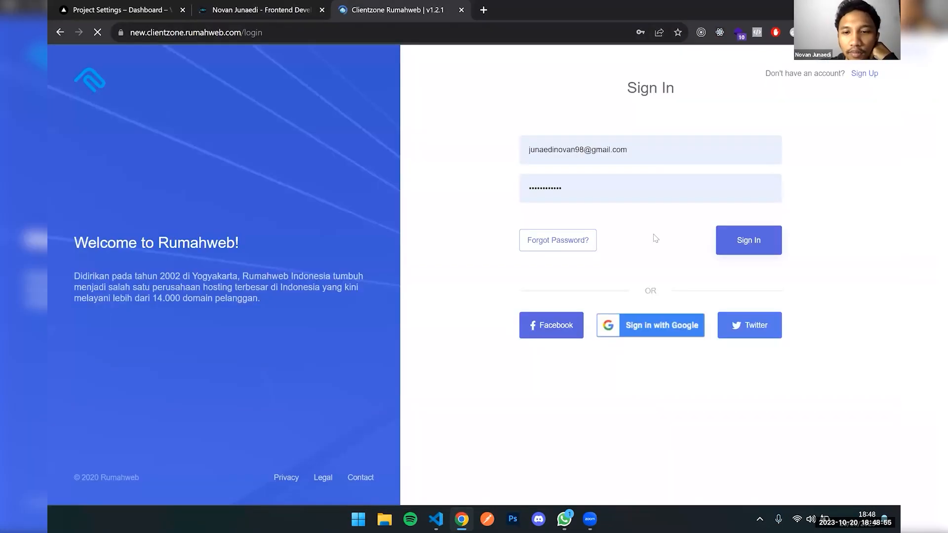
left_click(637, 329)
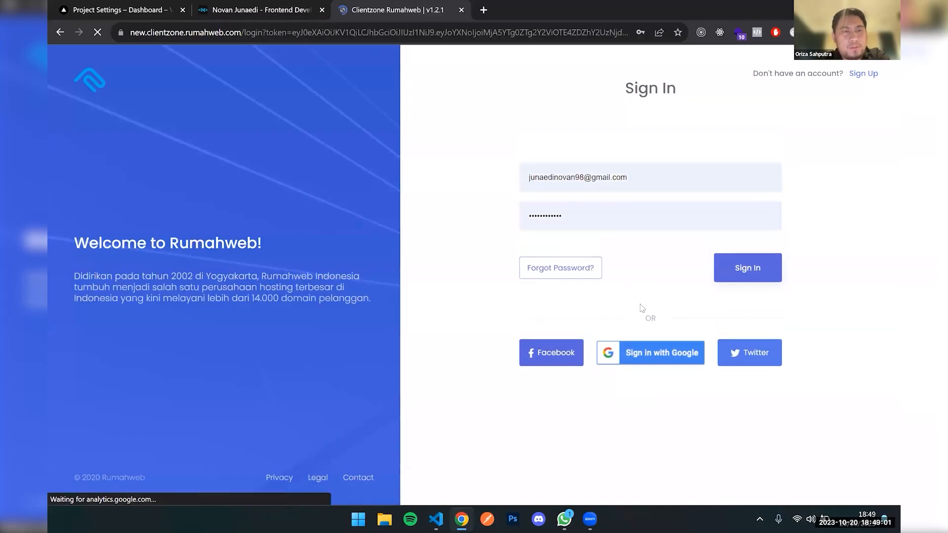
left_click(753, 269)
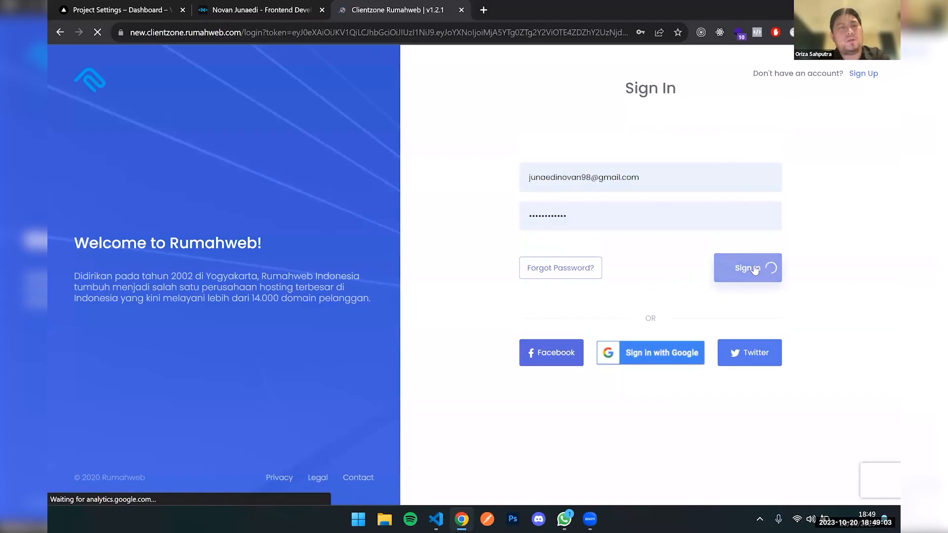
Return to the Vercel domain list and open the bare domain and the www domain for editing to examine their redirect and branch settings
left_click(251, 9)
left_click(124, 6)
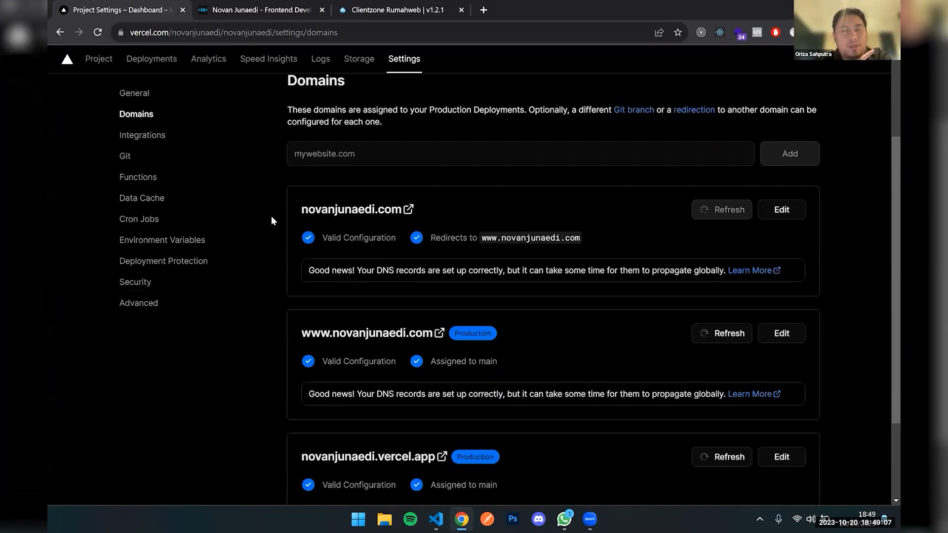
scroll(279, 246, "down", 1)
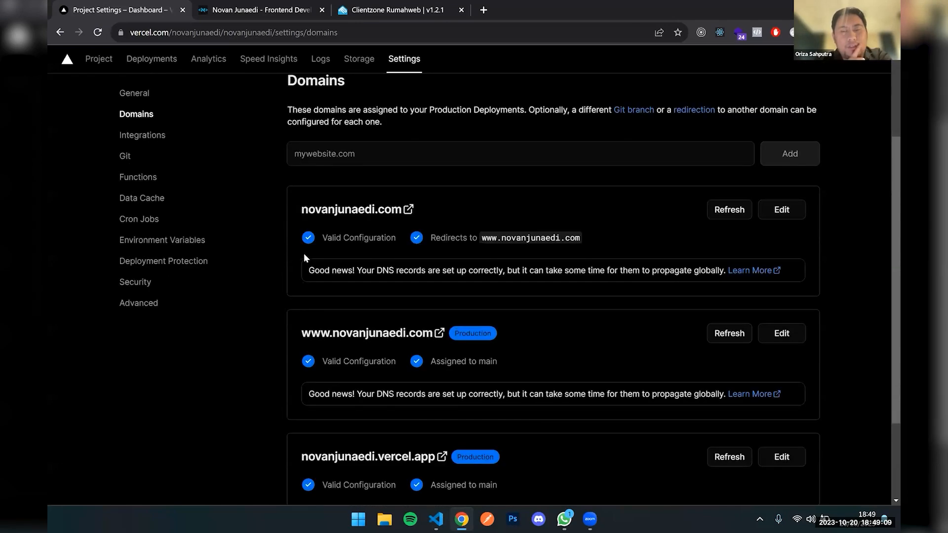
left_click(785, 211)
scroll(764, 230, "down", 1)
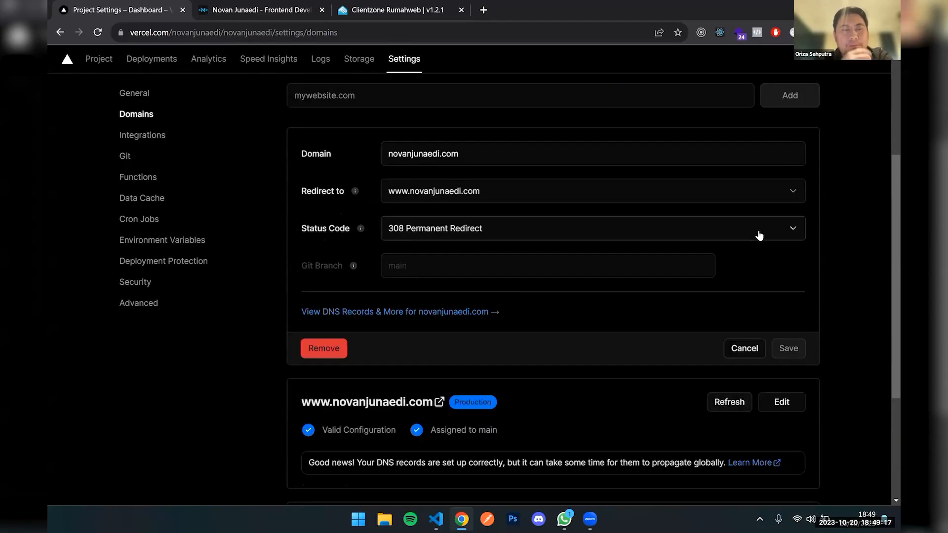
scroll(754, 241, "down", 1)
left_click(777, 341)
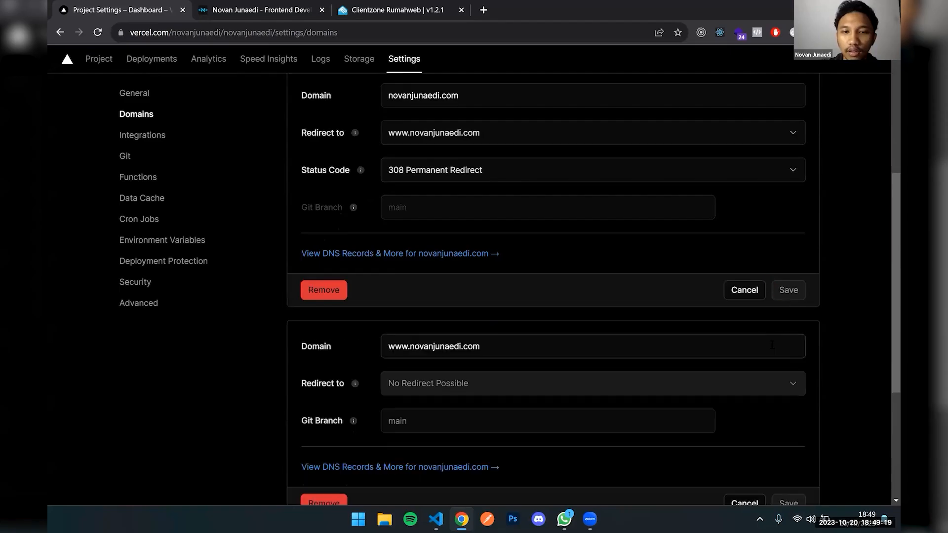
scroll(619, 350, "down", 3)
scroll(603, 339, "up", 1)
scroll(600, 340, "down", 2)
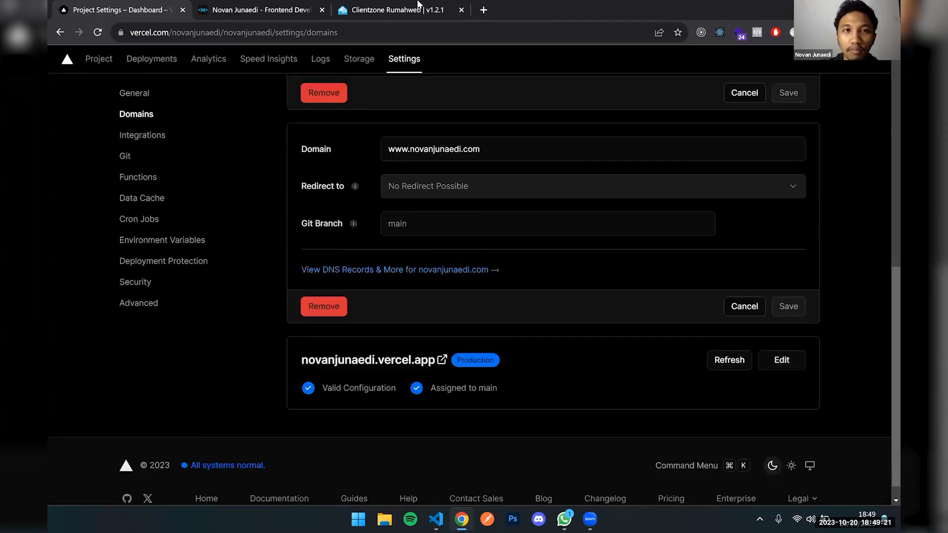
Switch to the Rumahweb Clientzone and open the management page of the custom .com domain
scroll(600, 340, "up", 3)
left_click(379, 7)
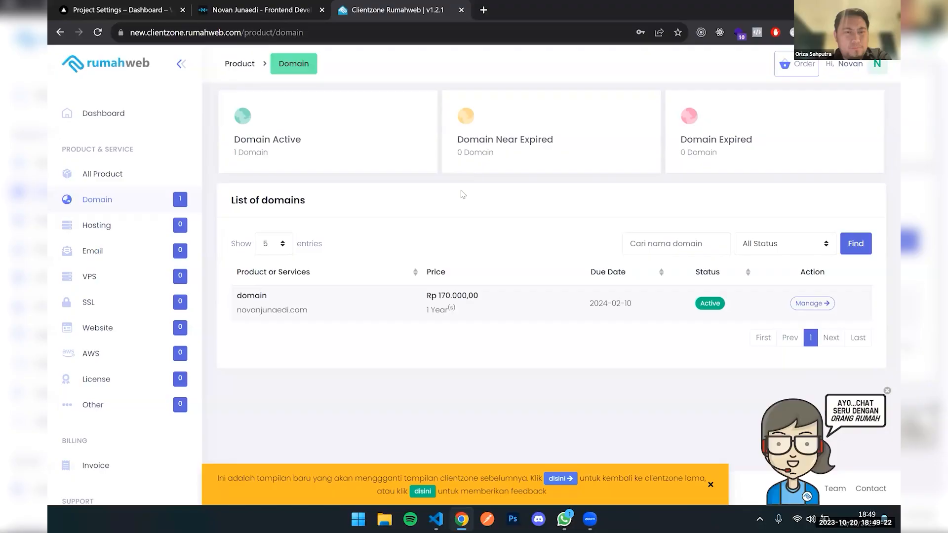
left_click(483, 301)
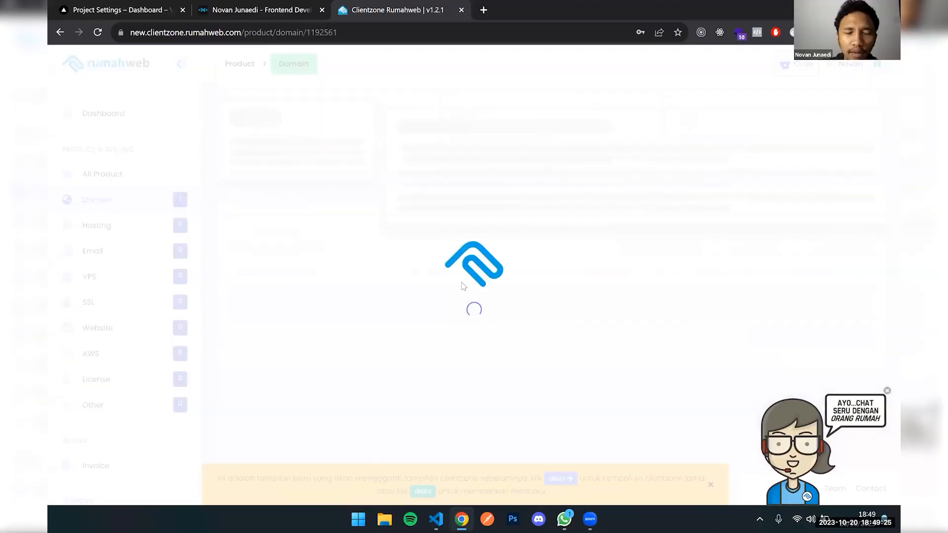
Go back to Vercel and review the redirect target, status code and Git branch settings of both custom domain entries
left_click(242, 9)
key("ctrl+shift+Tab")
scroll(397, 315, "up", 6)
scroll(398, 315, "down", 2)
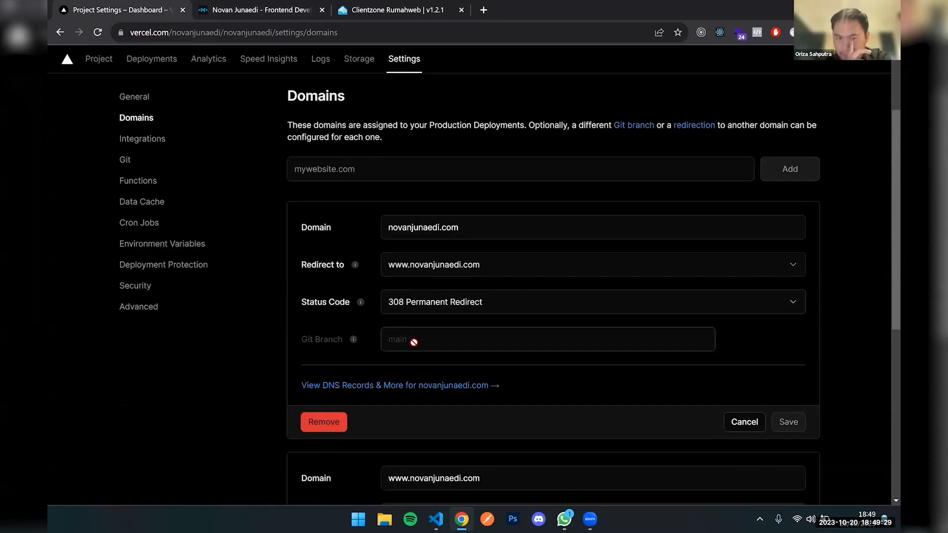
scroll(413, 342, "down", 4)
scroll(414, 345, "down", 1)
scroll(415, 343, "up", 1)
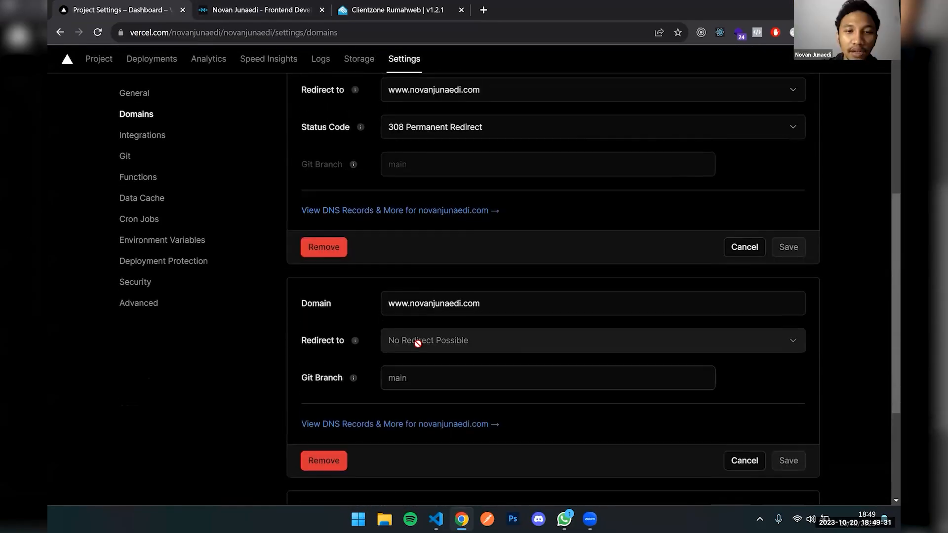
scroll(416, 342, "down", 2)
scroll(416, 343, "up", 5)
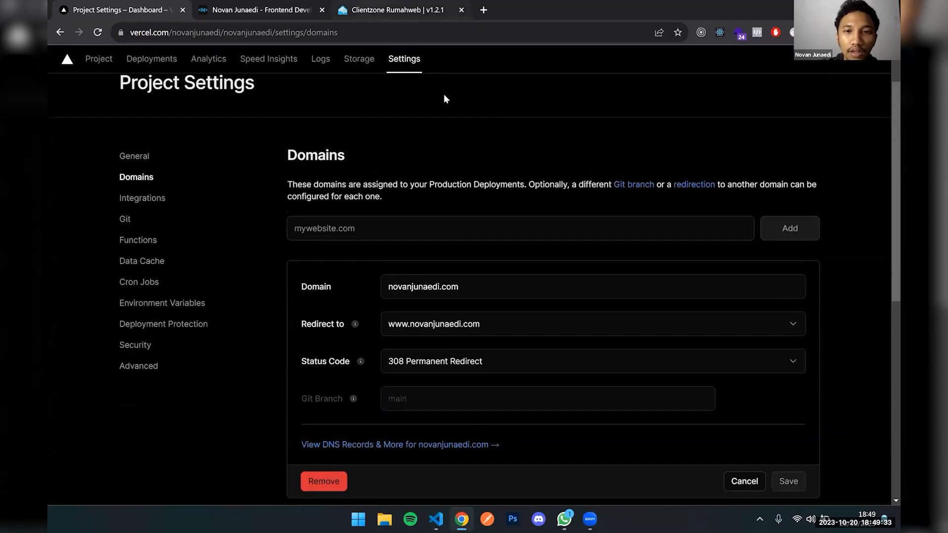
Inspect the custom domain's managed DNS records in Rumahweb and return to the domain's overview
key("ctrl+Tab")
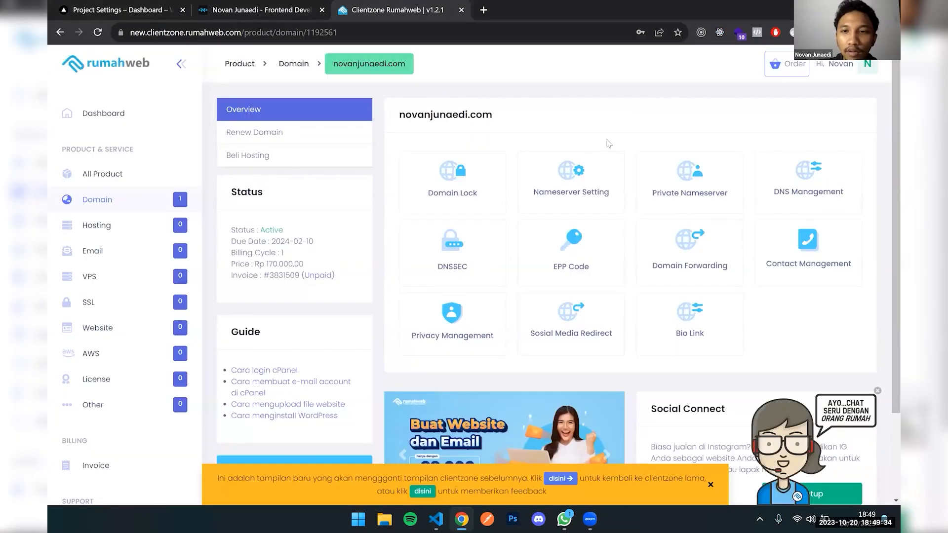
left_click(801, 185)
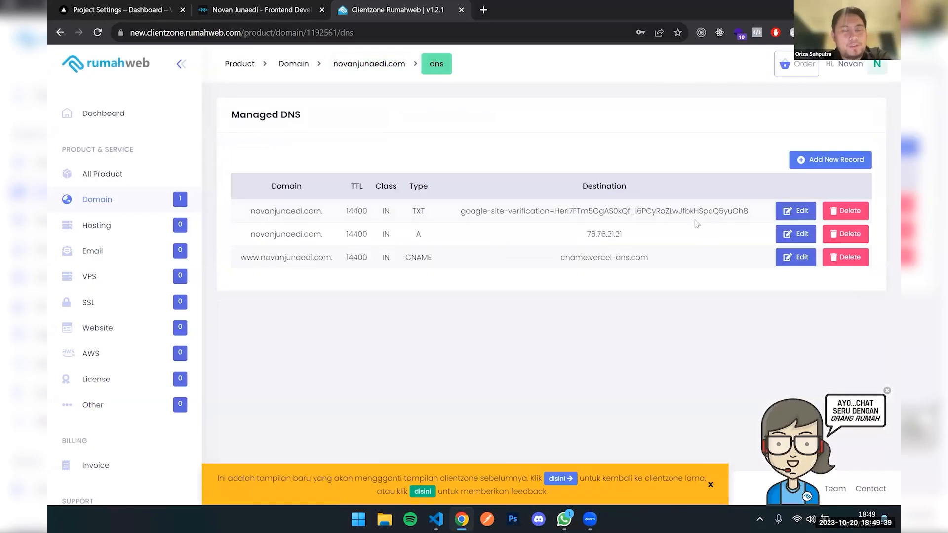
left_click(371, 66)
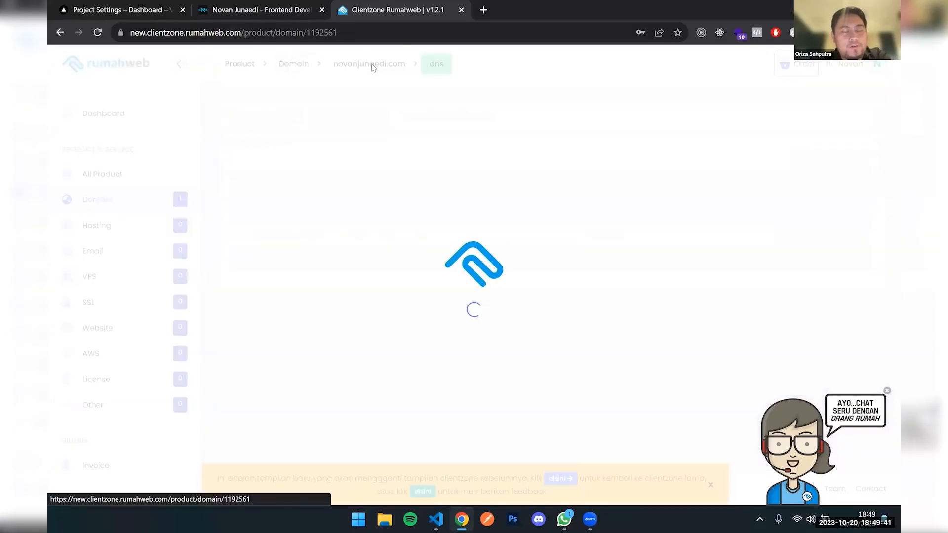
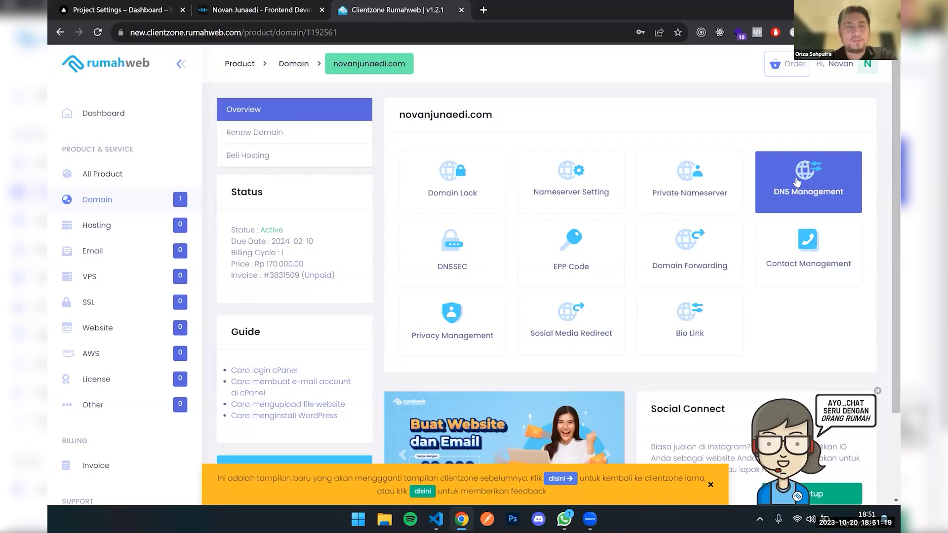
Go through the Rumahweb domain list to the custom domain's DNS management and examine its TXT, A and CNAME records
left_click(61, 32)
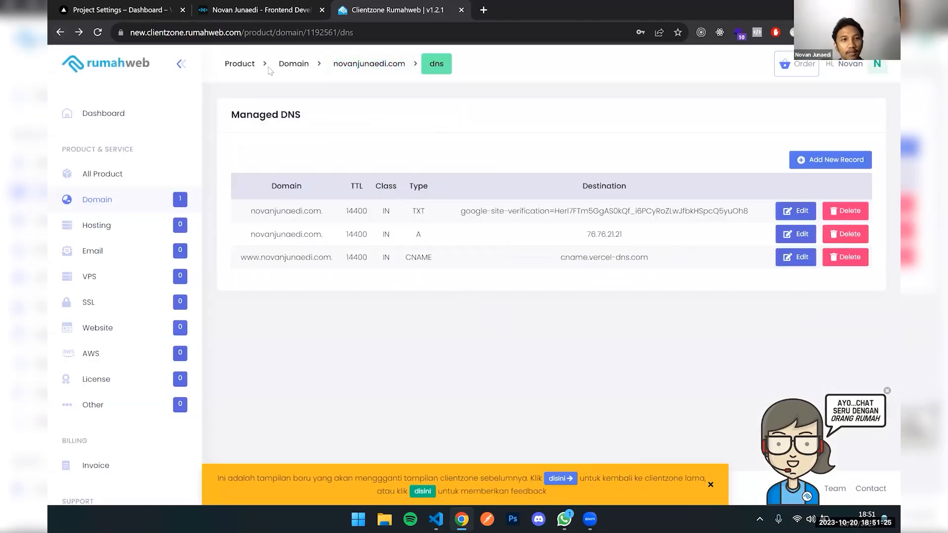
left_click(293, 66)
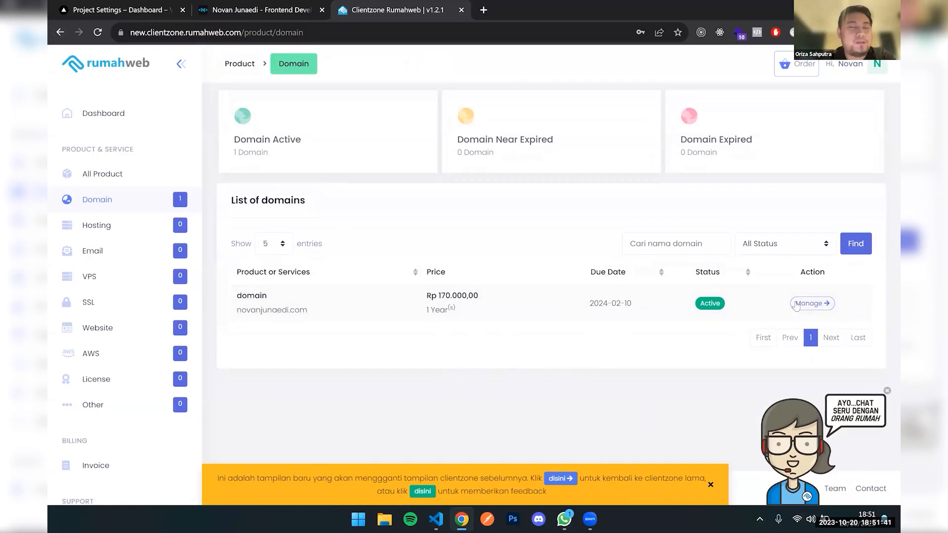
left_click(796, 304)
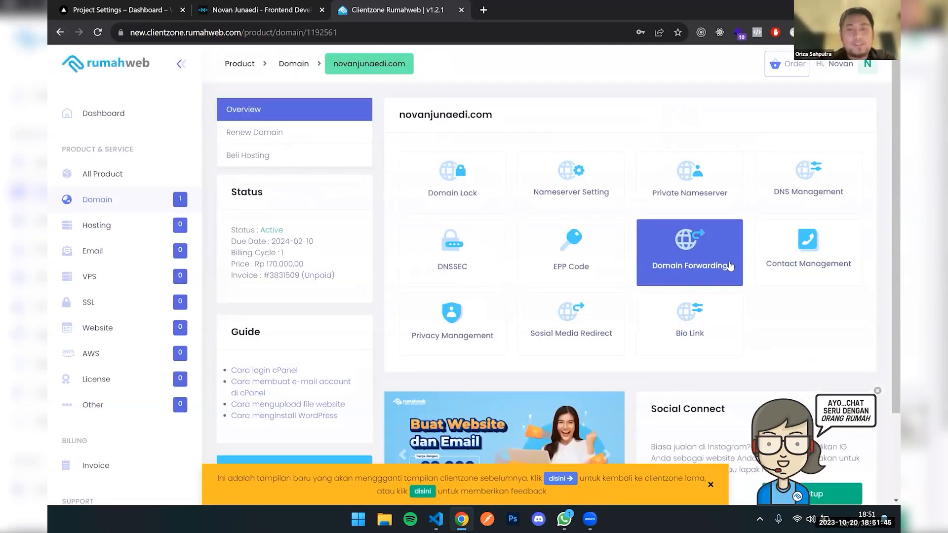
left_click(815, 194)
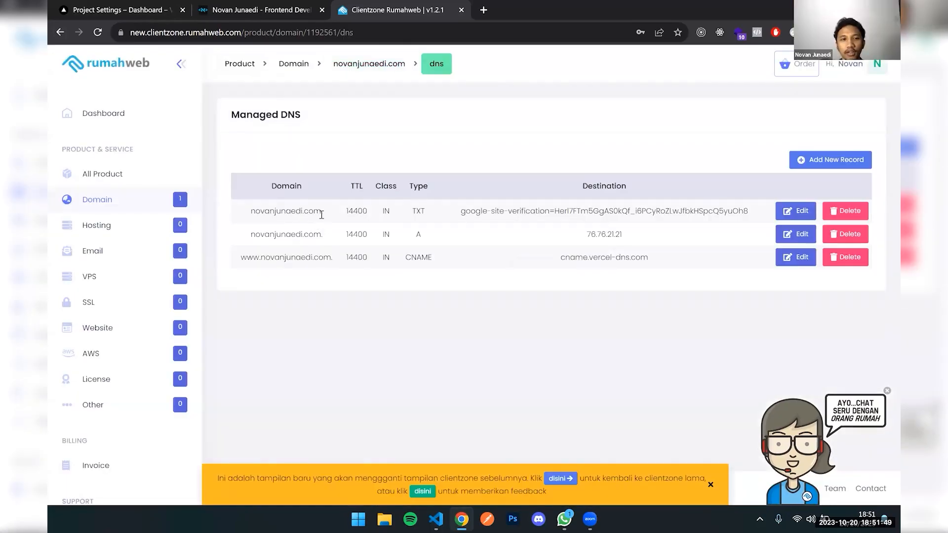
Switch back to the Vercel domain settings and look over the opened custom domain entries
left_click(130, 9)
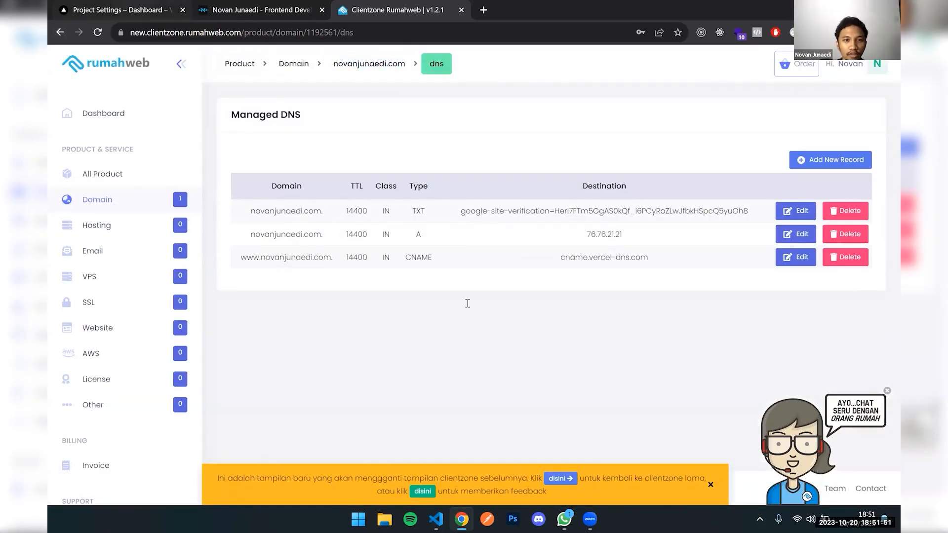
scroll(467, 336, "down", 5)
scroll(465, 334, "up", 4)
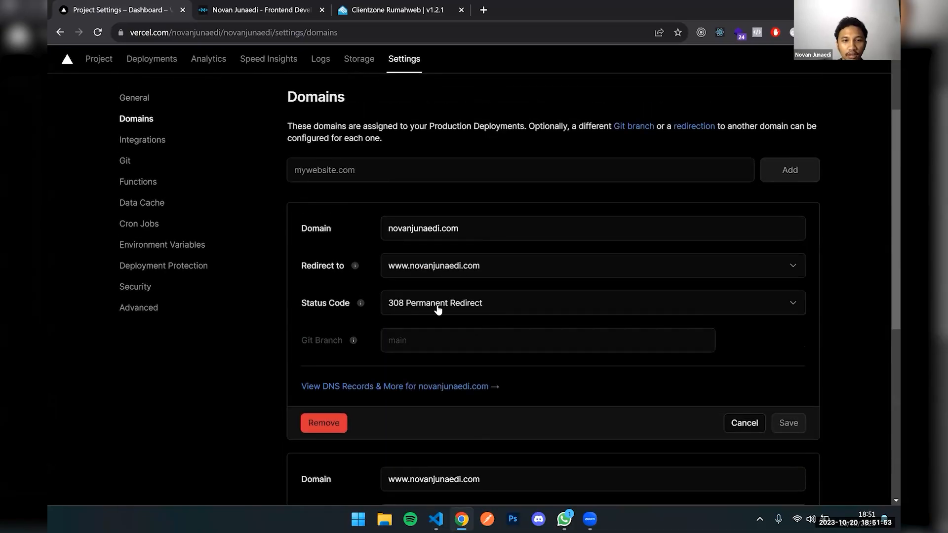
Compare the redirect and Git branch settings of both custom domain entries in Vercel with the DNS records in Rumahweb
scroll(477, 277, "down", 7)
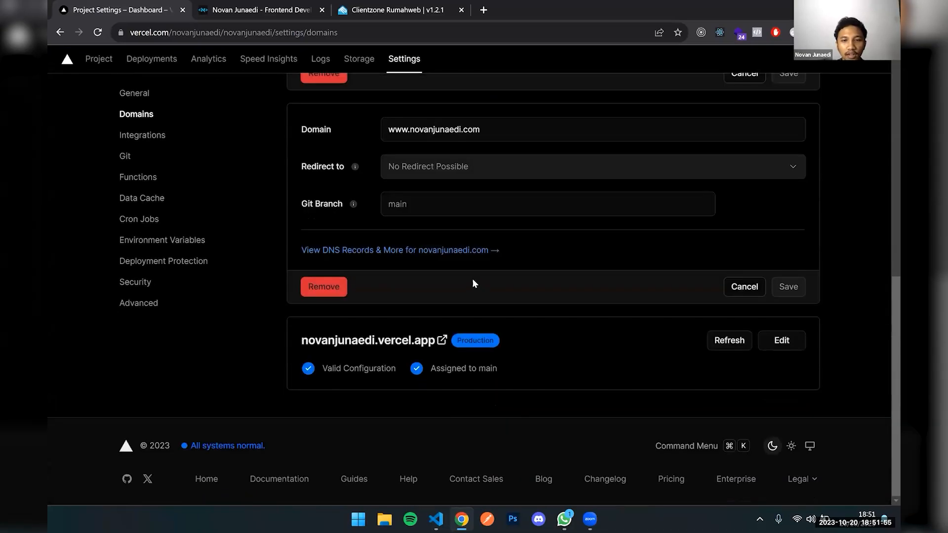
key("ctrl+3")
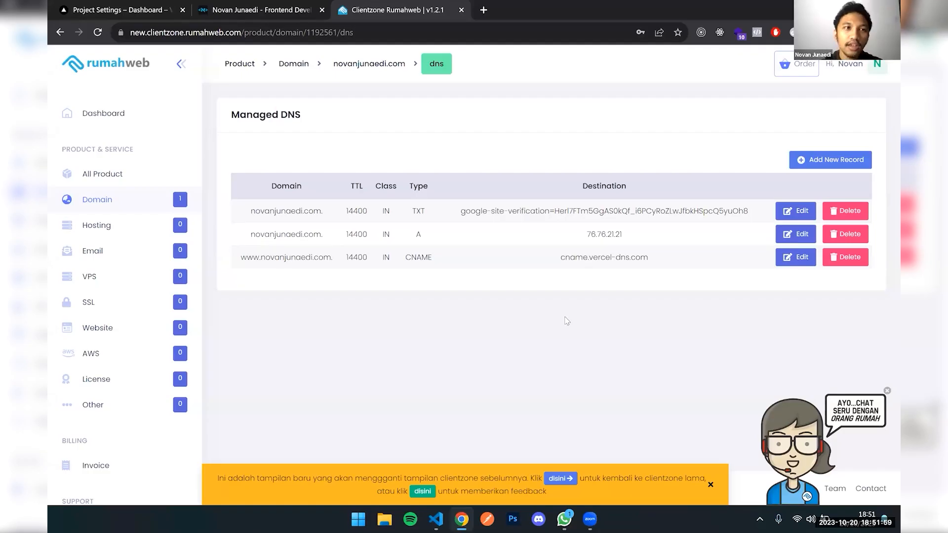
key("ctrl+1")
scroll(442, 259, "up", 8)
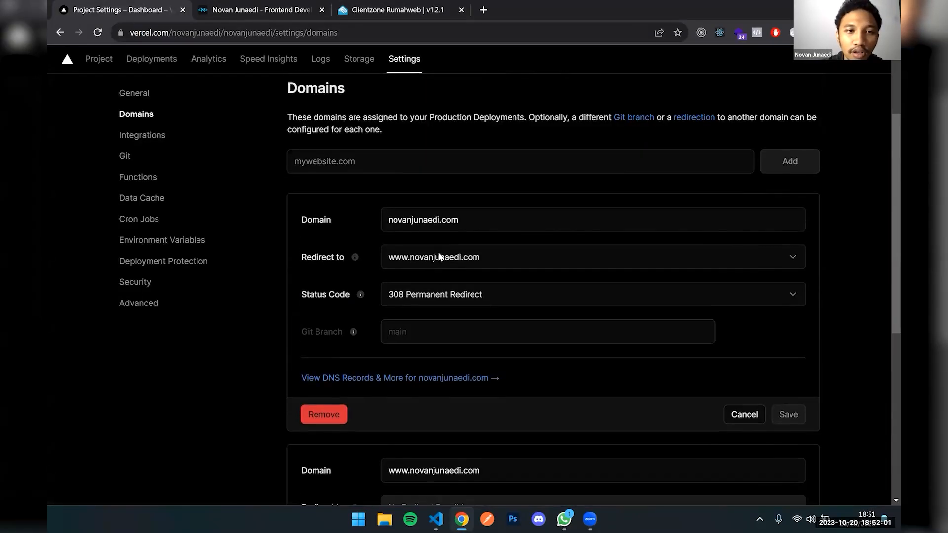
scroll(438, 251, "down", 5)
scroll(449, 220, "down", 2)
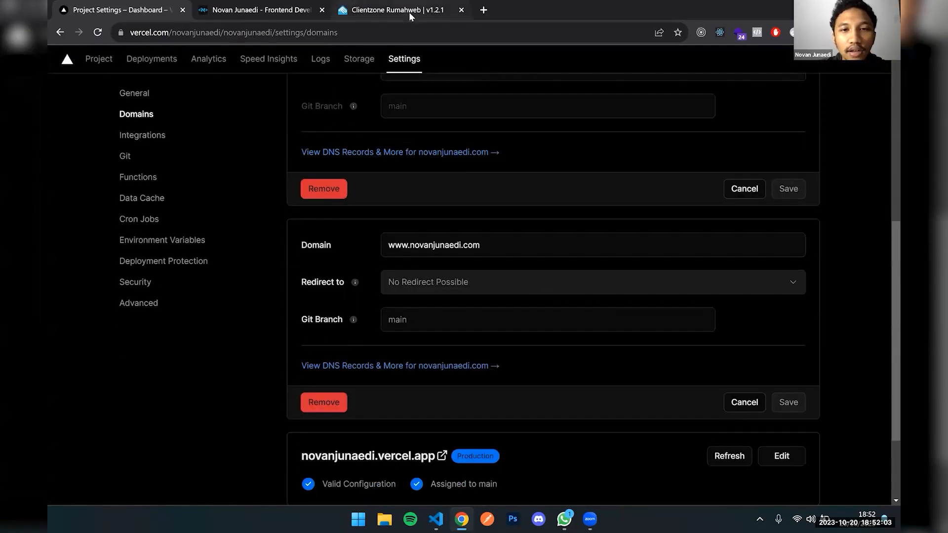
Switch to Rumahweb's managed DNS and examine the root domain's A record and the www record's host name
key("ctrl+3")
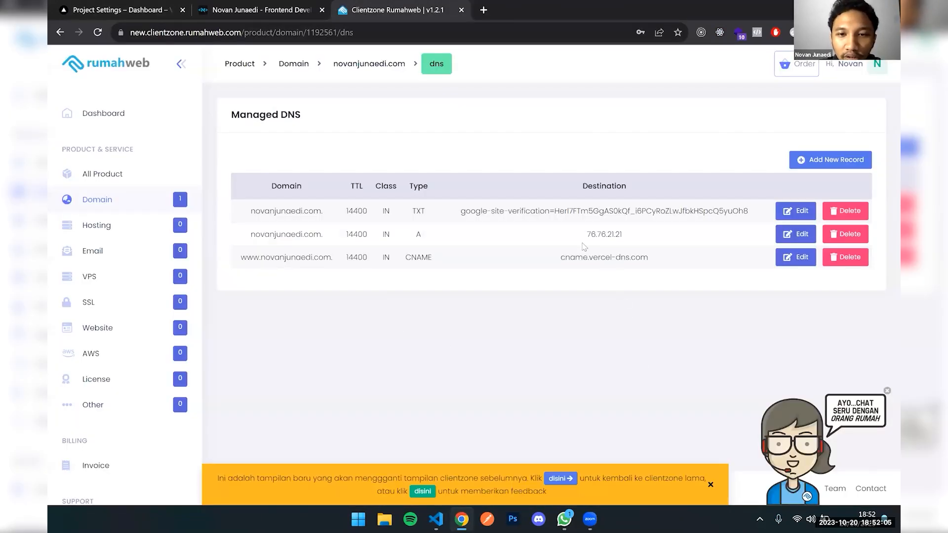
left_click_drag(586, 235, 623, 236)
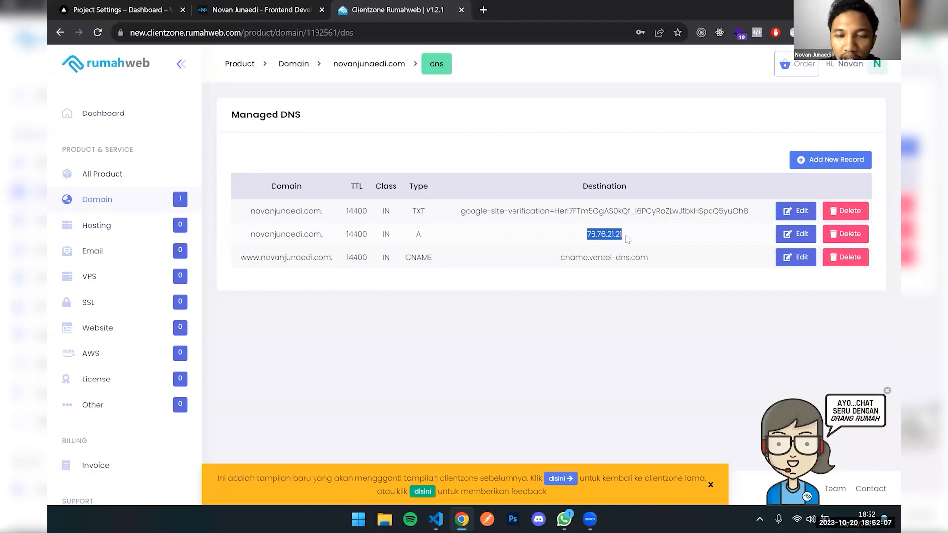
double_click(417, 234)
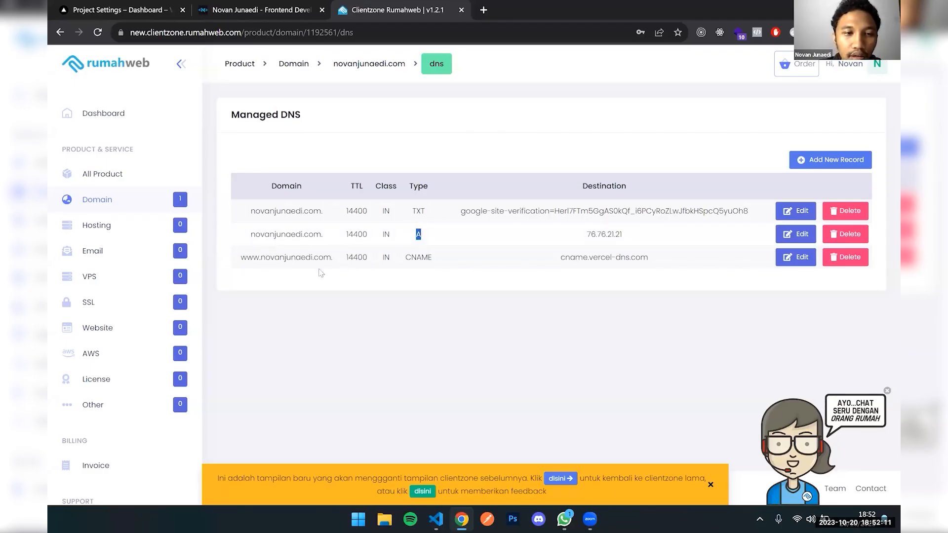
double_click(243, 256)
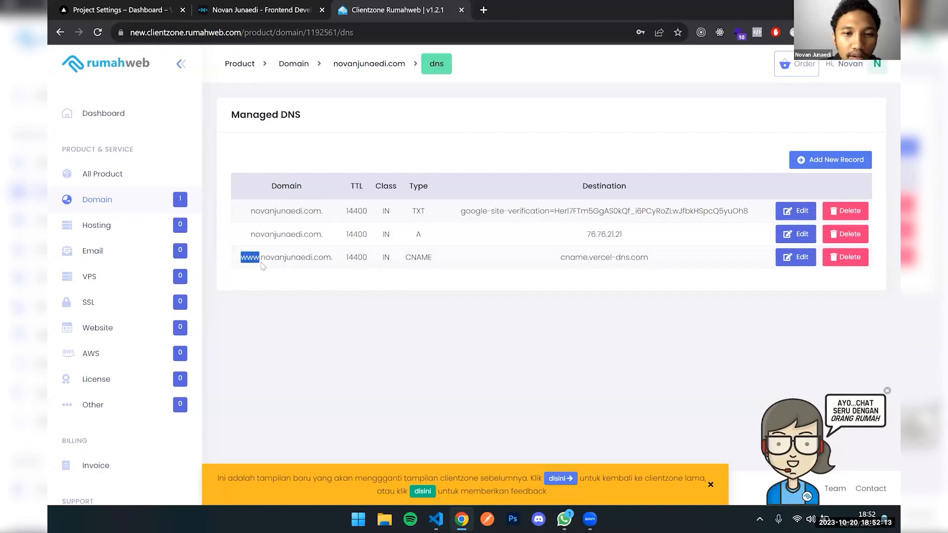
Return to the Vercel domain settings and recheck the root domain's redirect to its www version
left_click(78, 5)
scroll(419, 328, "down", 1)
scroll(398, 302, "up", 1)
scroll(395, 296, "up", 5)
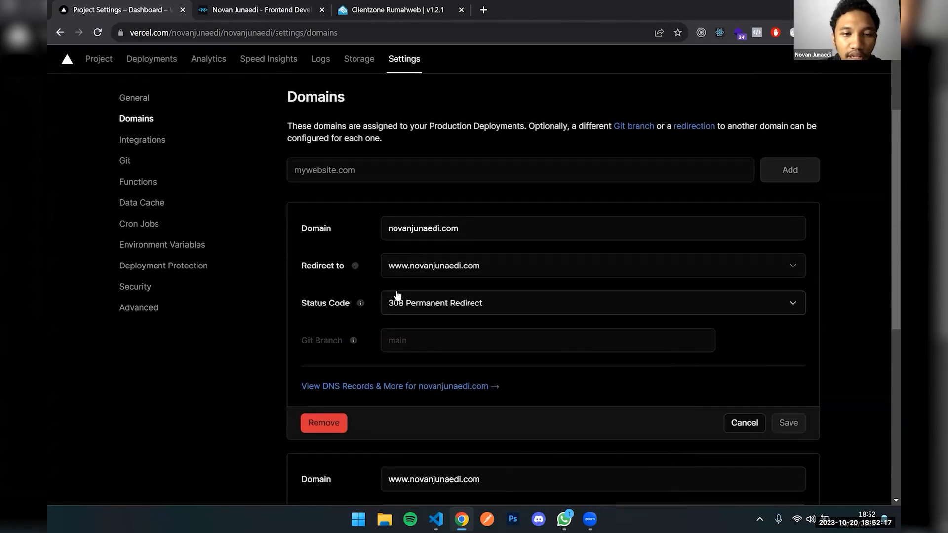
Go back to Rumahweb and examine the record type and destination of the www domain's DNS record
left_click(372, 6)
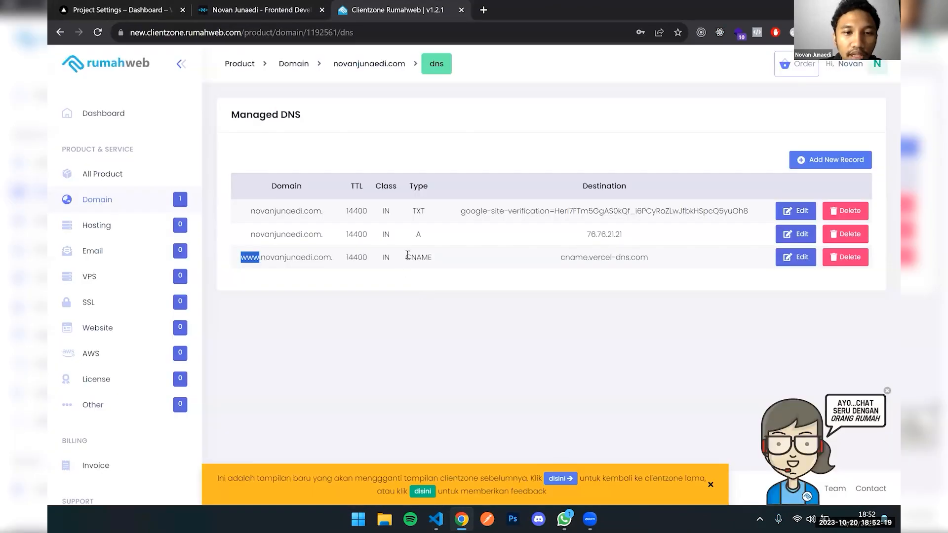
left_click_drag(405, 258, 428, 257)
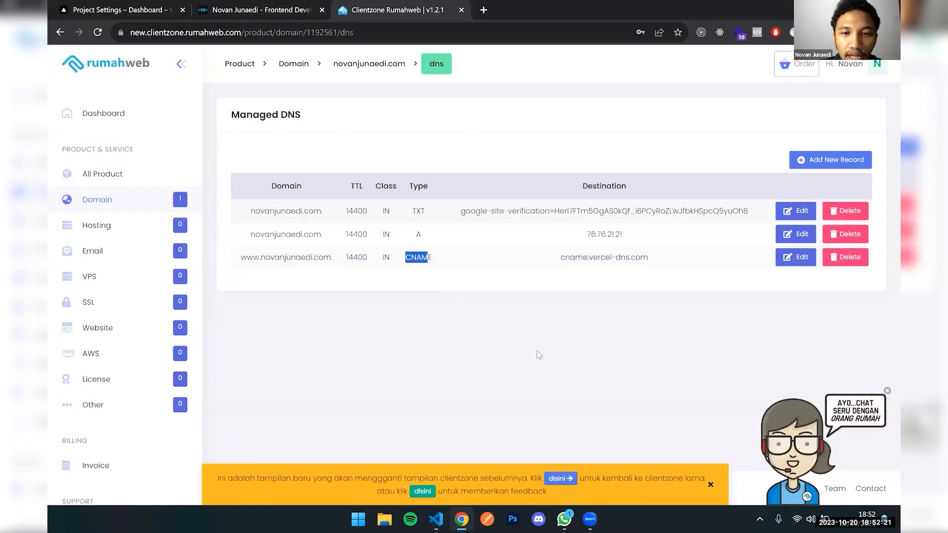
left_click(561, 260)
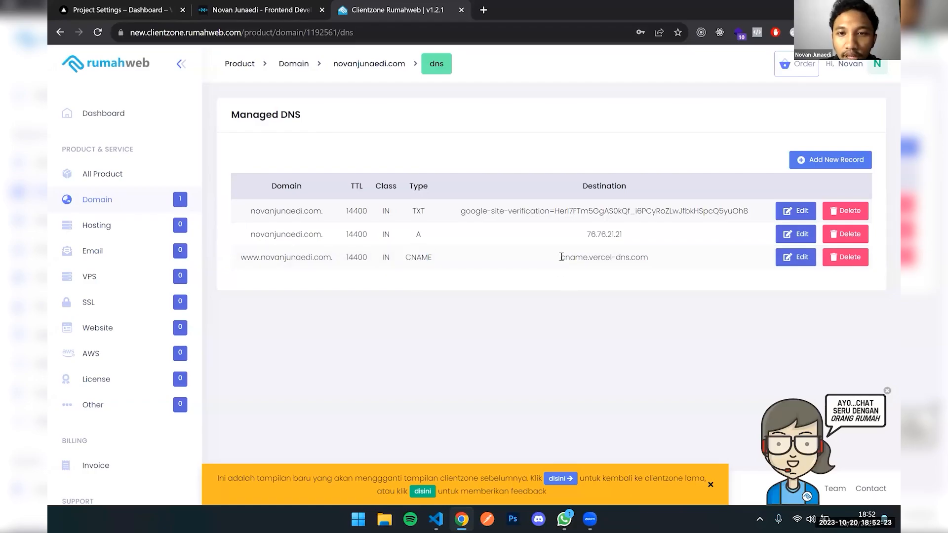
left_click_drag(563, 256, 649, 257)
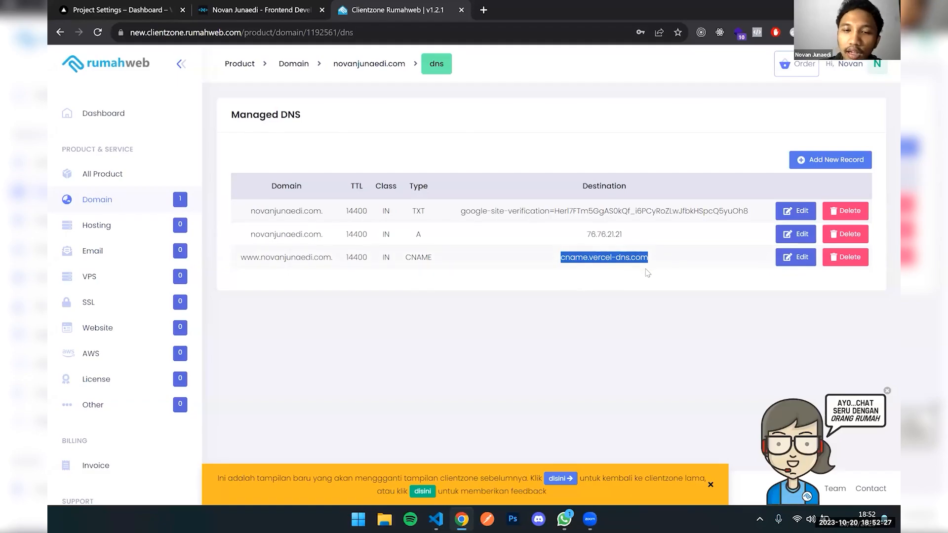
left_click(666, 303)
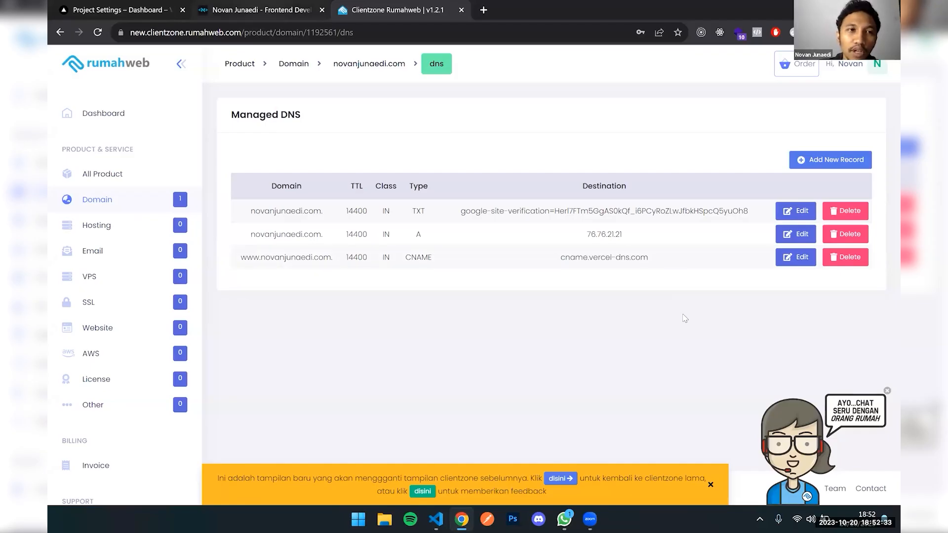
Look through the live portfolio on the custom .com domain, reload it and inspect its address
left_click(261, 10)
scroll(386, 162, "down", 4)
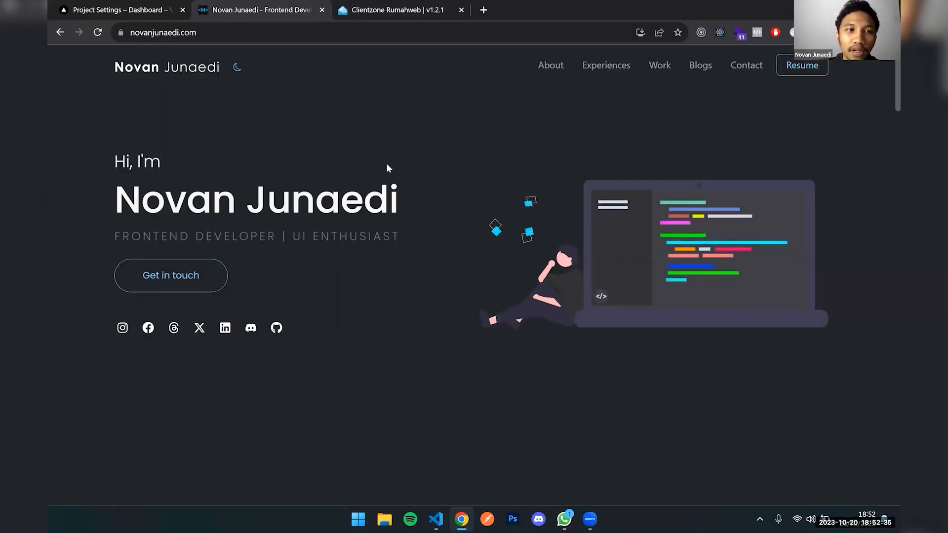
scroll(423, 274, "up", 4)
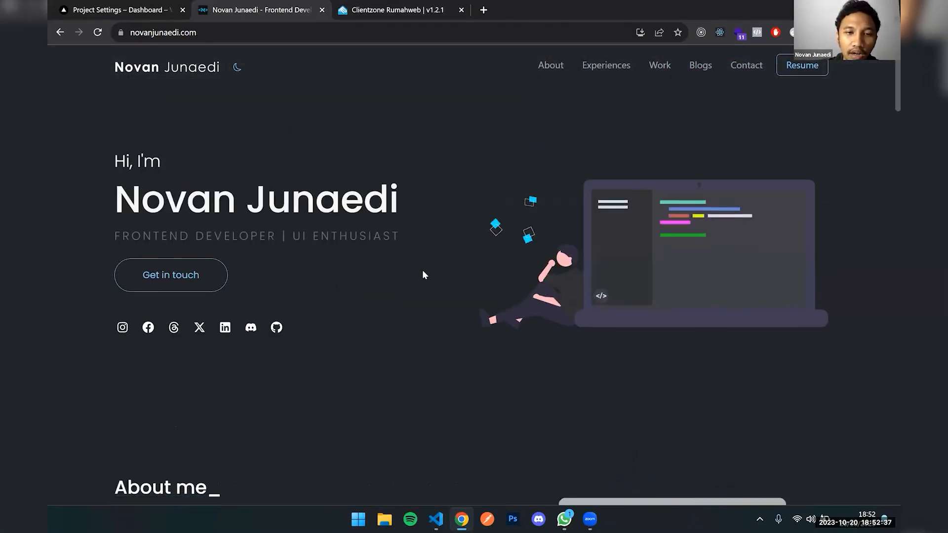
scroll(421, 271, "down", 10)
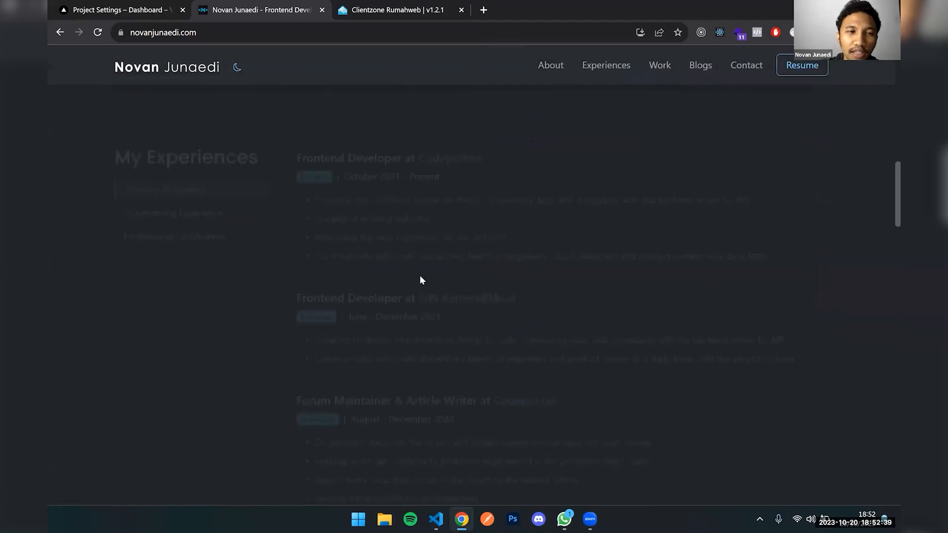
scroll(413, 268, "down", 2)
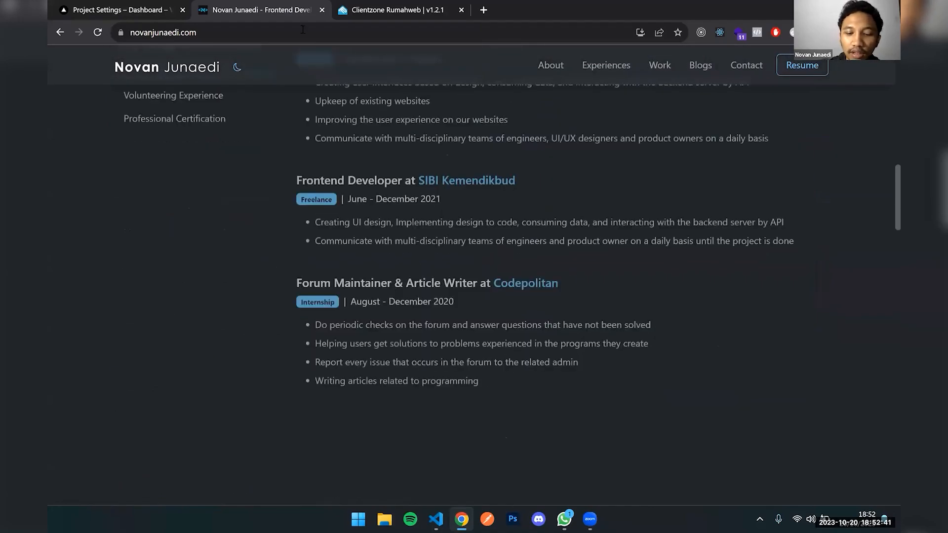
scroll(413, 267, "up", 5)
left_click(98, 32)
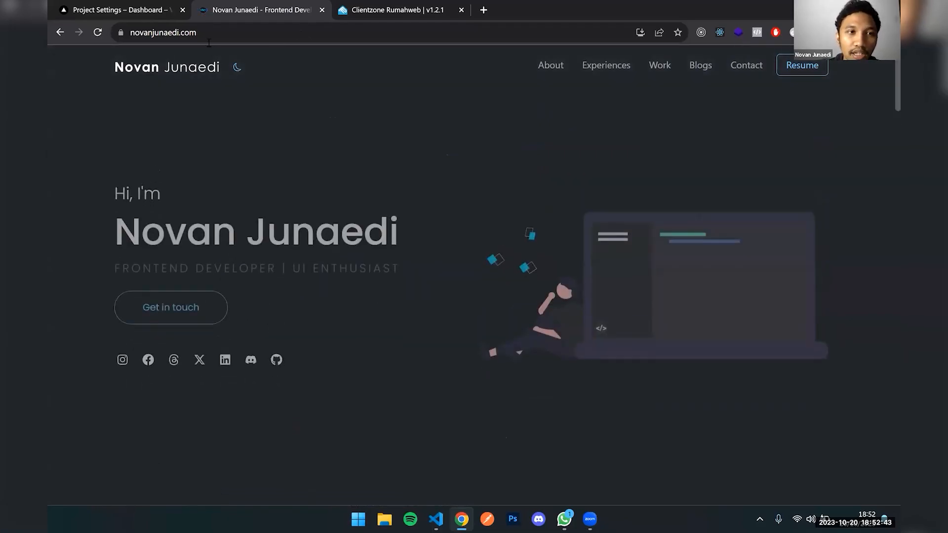
left_click_drag(199, 33, 262, 51)
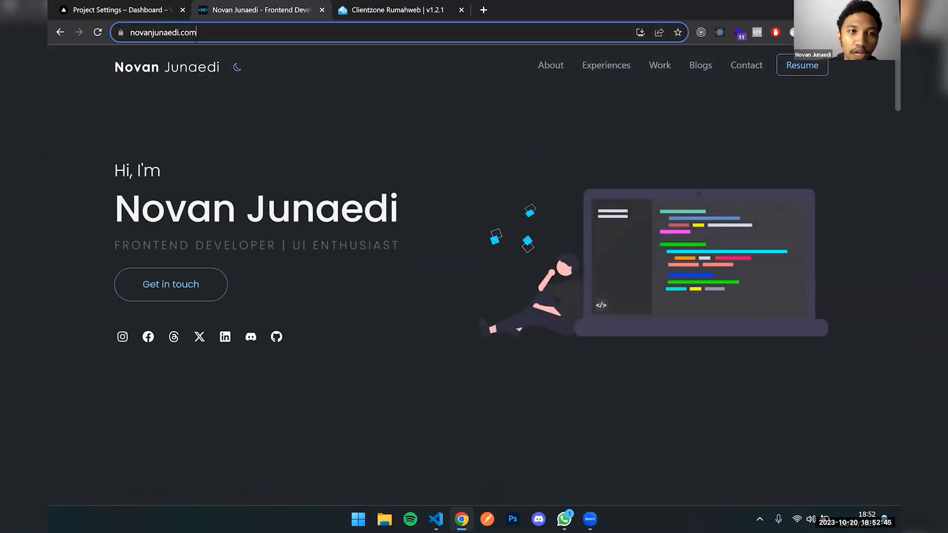
Open the portfolio at its https vercel.app address and check that the site loads there
left_click(278, 34)
key("ctrl+a")
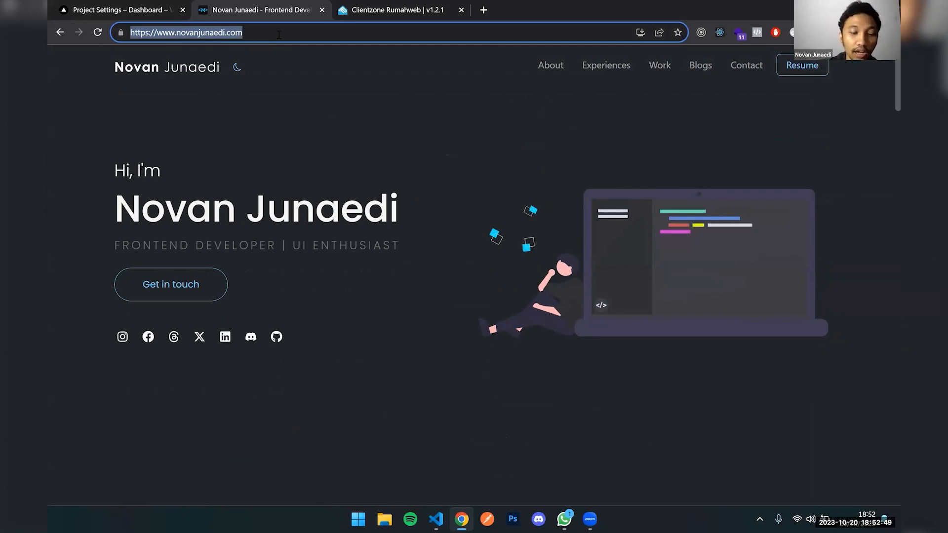
type("http")
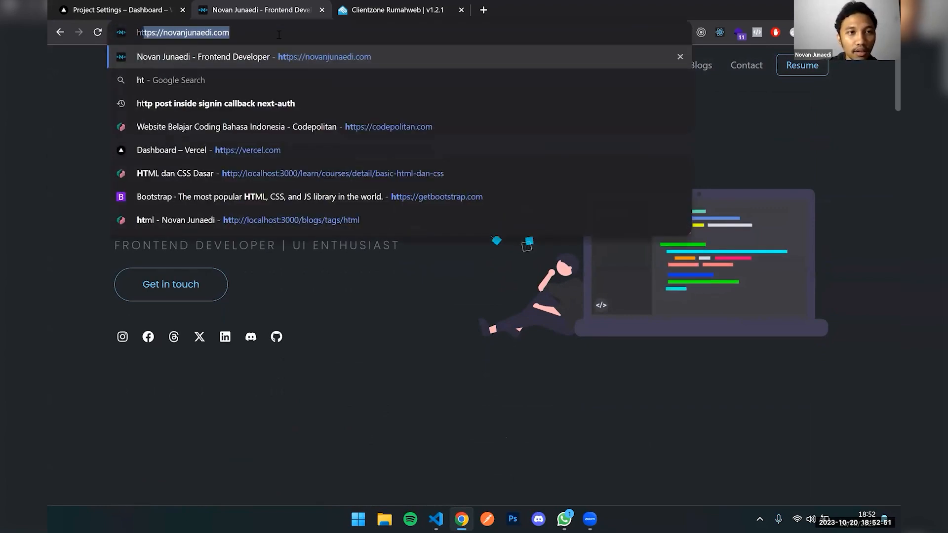
type("s://novanjunaedi.co")
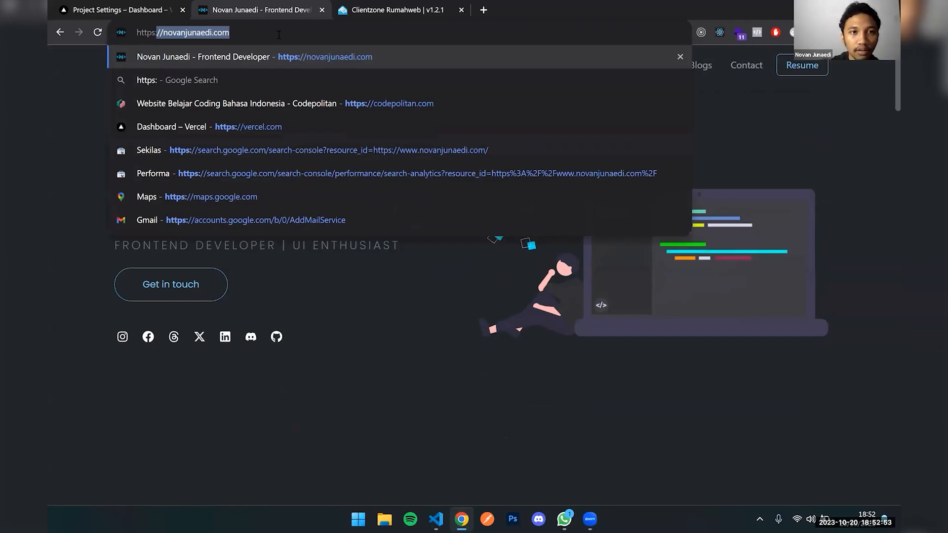
key("BackSpace")
key("BackSpace")
type("n")
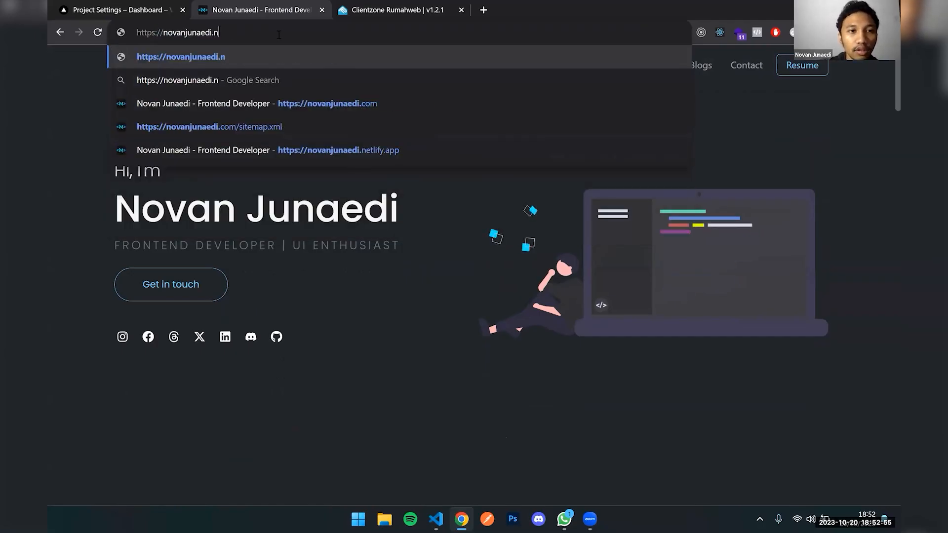
key("BackSpace")
type("verce")
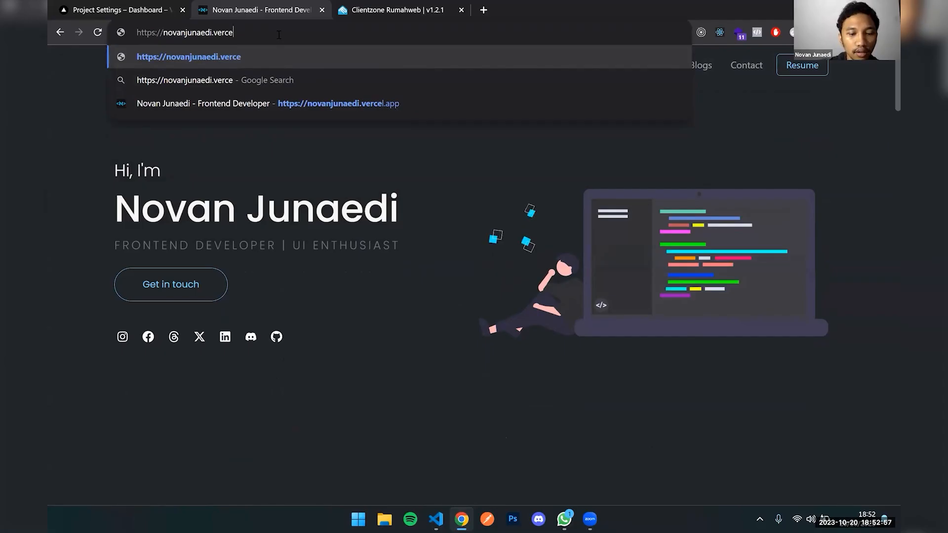
type("l.app")
key("Return")
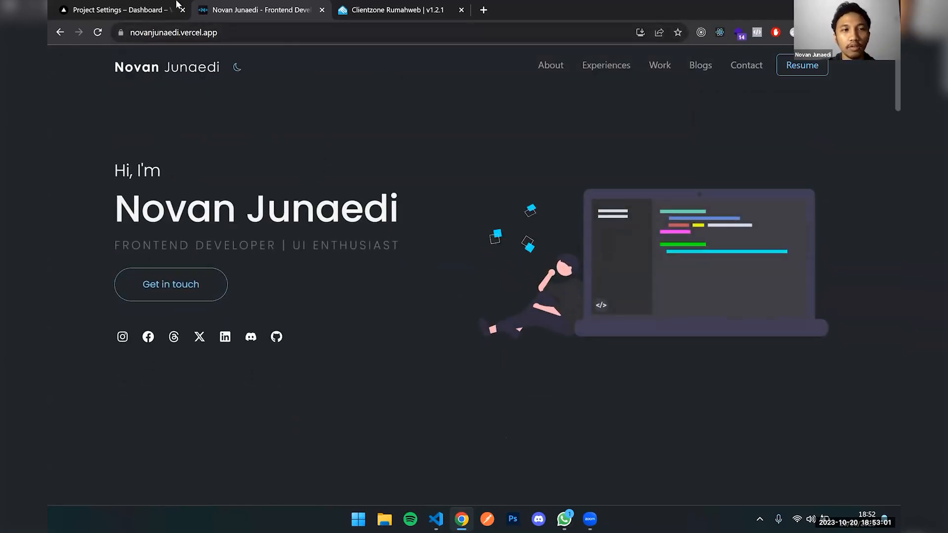
left_click(239, 31)
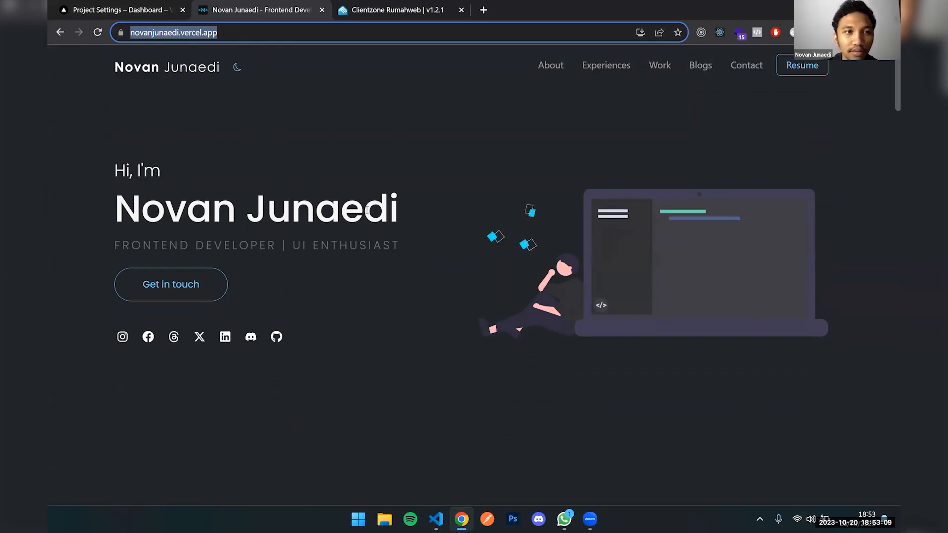
Switch back to Vercel and reopen the project's Domains settings to leave the open domain edit forms
left_click(167, 6)
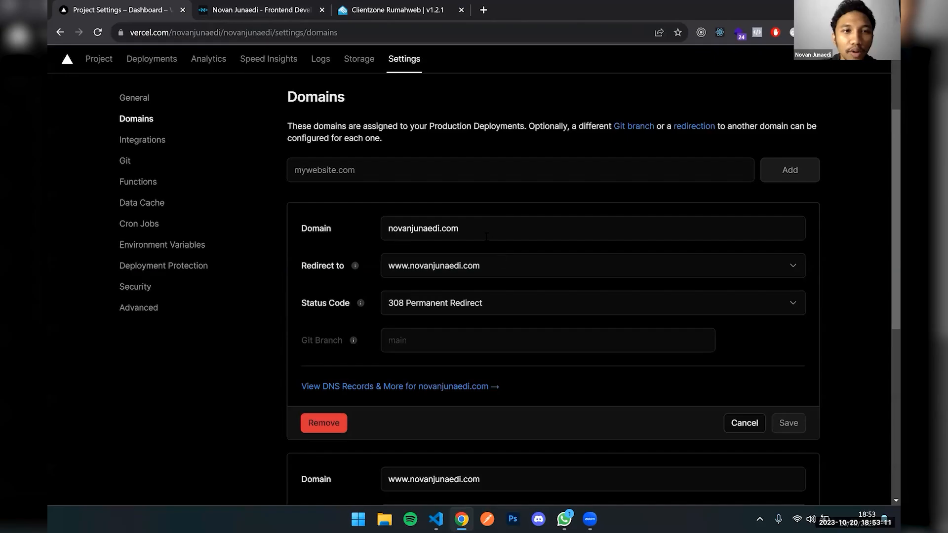
scroll(203, 108, "up", 2)
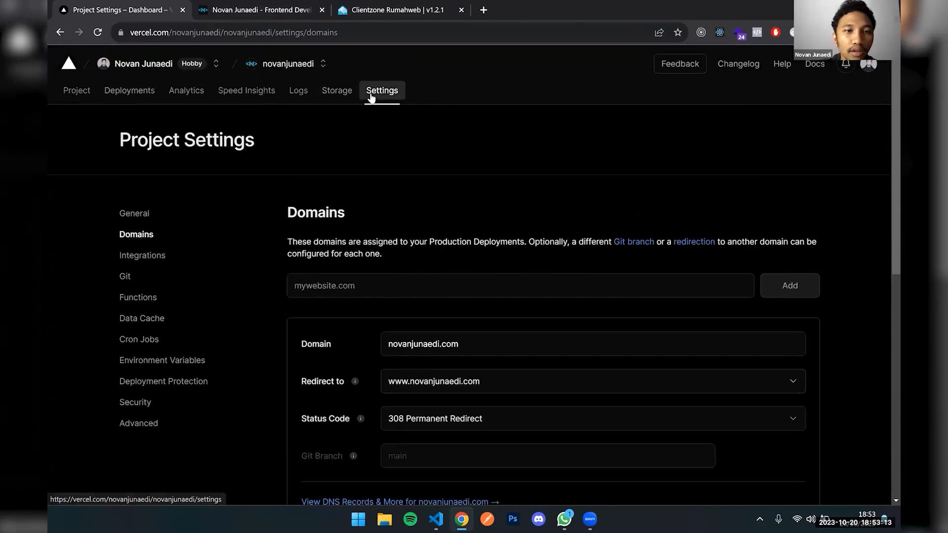
left_click(371, 94)
left_click(152, 235)
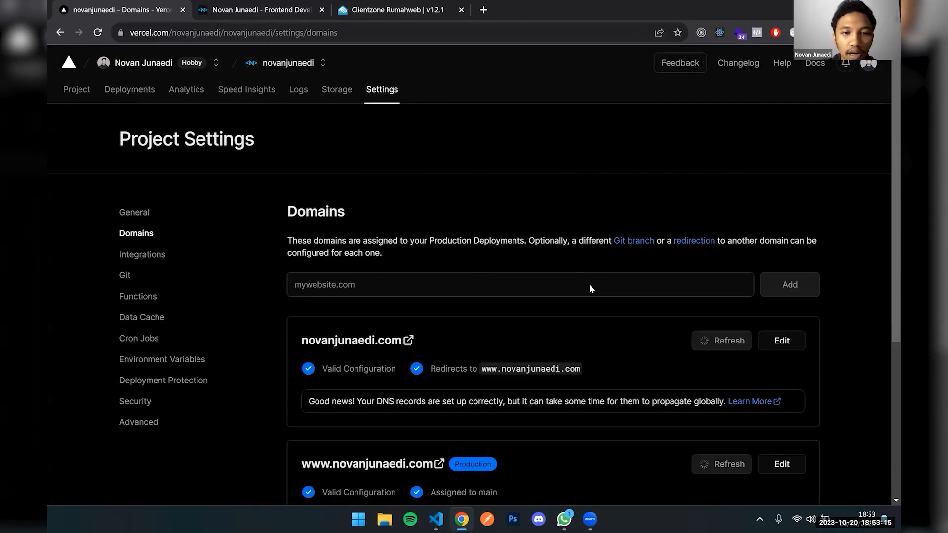
scroll(482, 220, "down", 4)
scroll(482, 219, "up", 2)
Add the owner's .my.id domain to the project with the recommended option of redirecting the root domain to its www version
left_click(435, 168)
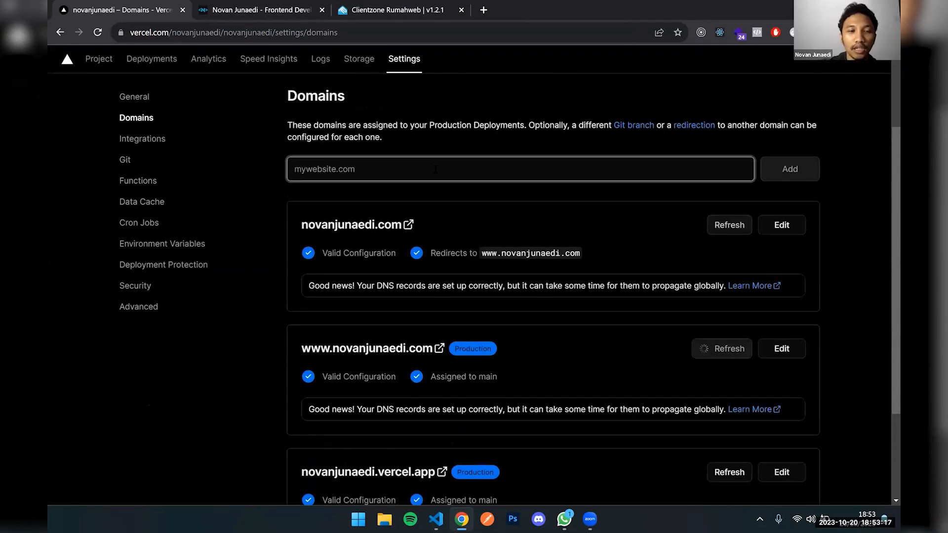
type("novanjunaed")
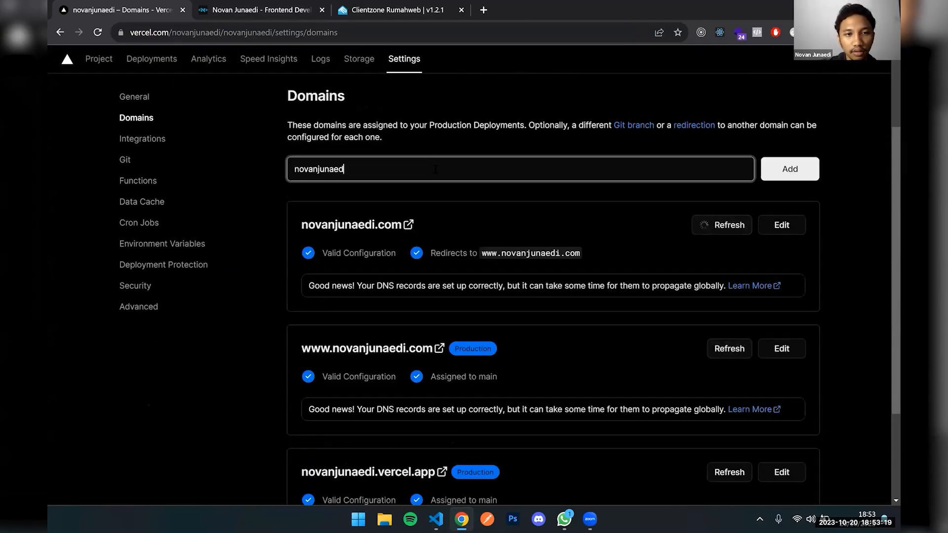
type("i.my.id")
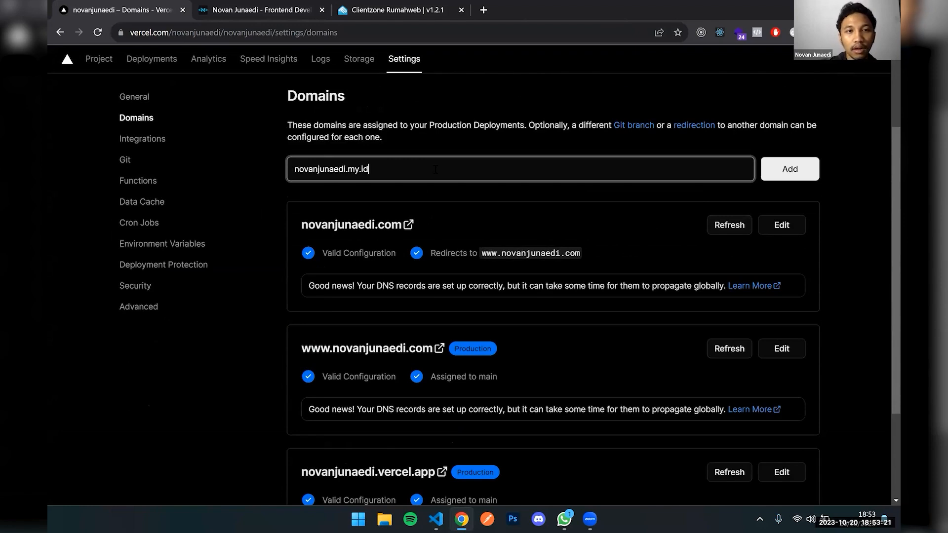
left_click(783, 178)
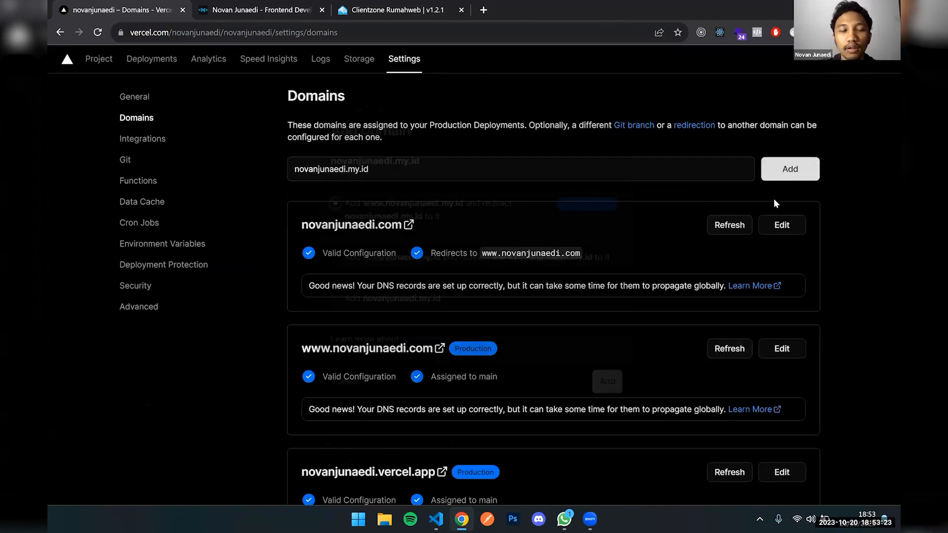
key("Return")
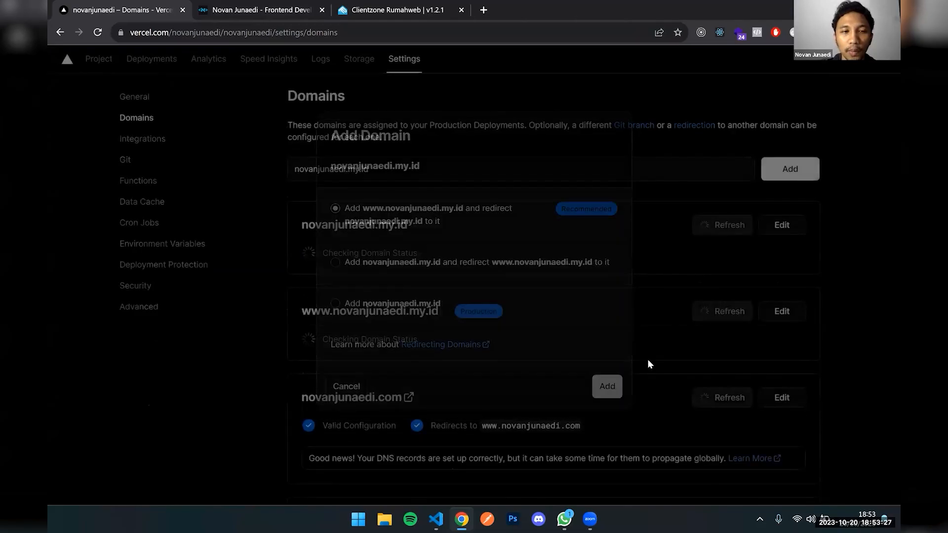
Review the A and CNAME values Vercel requires for the .my.id domain and compare them with the .com domain's managed DNS records at Rumahweb
scroll(508, 324, "down", 2)
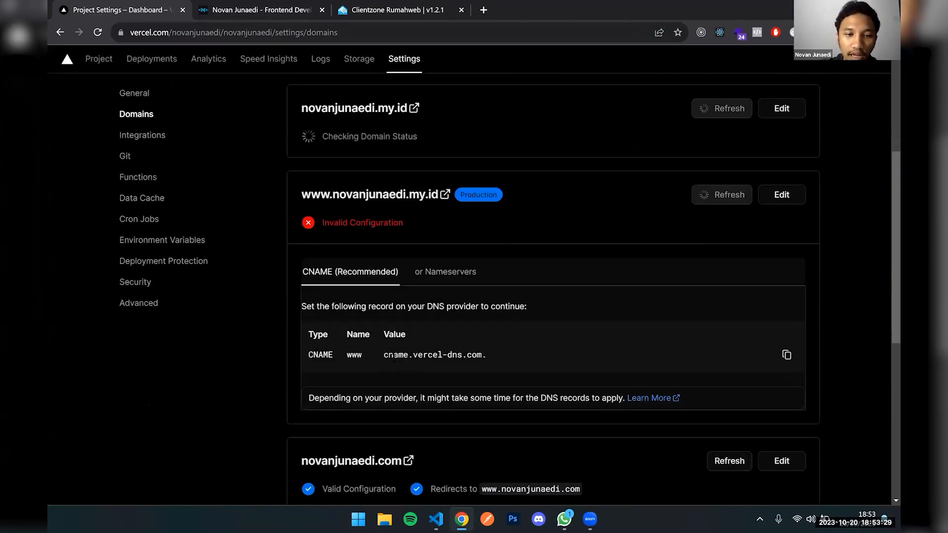
scroll(369, 332, "up", 1)
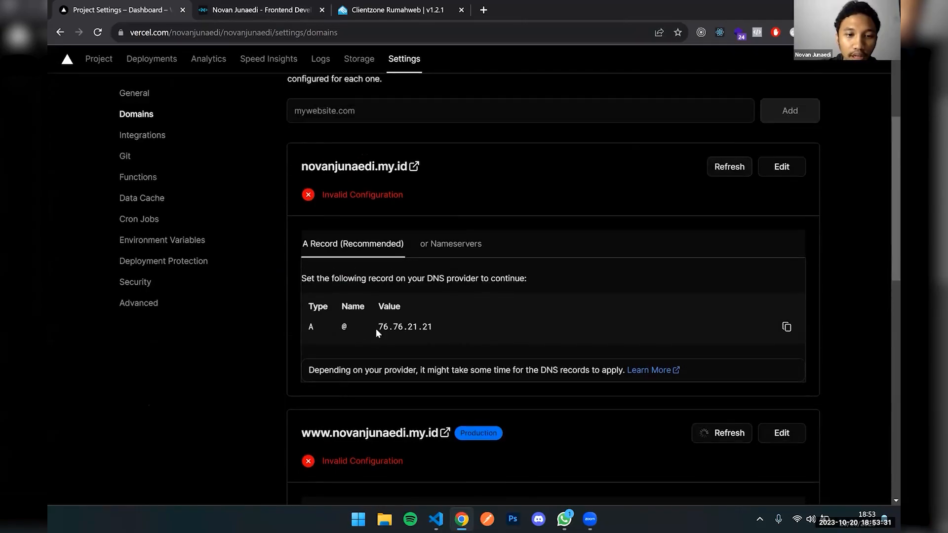
double_click(395, 326)
scroll(425, 365, "down", 5)
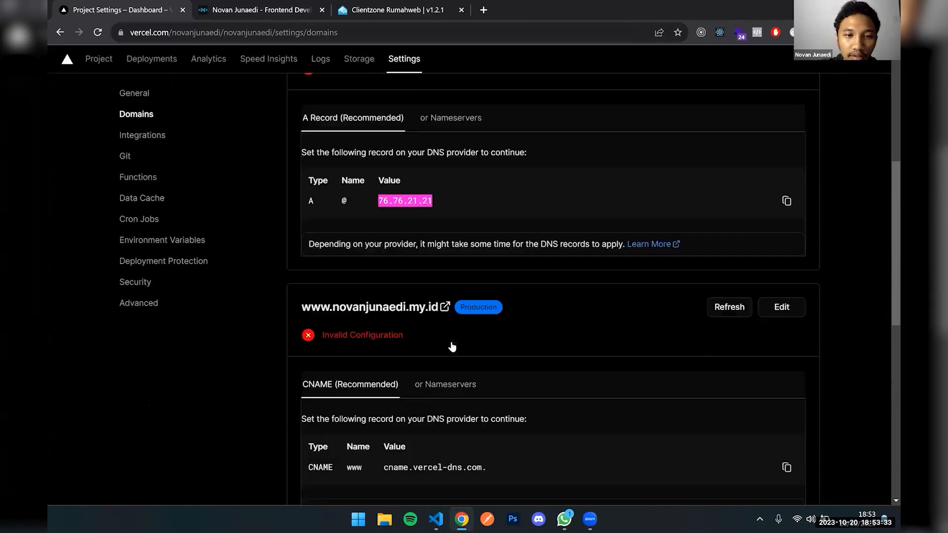
left_click_drag(388, 302, 486, 302)
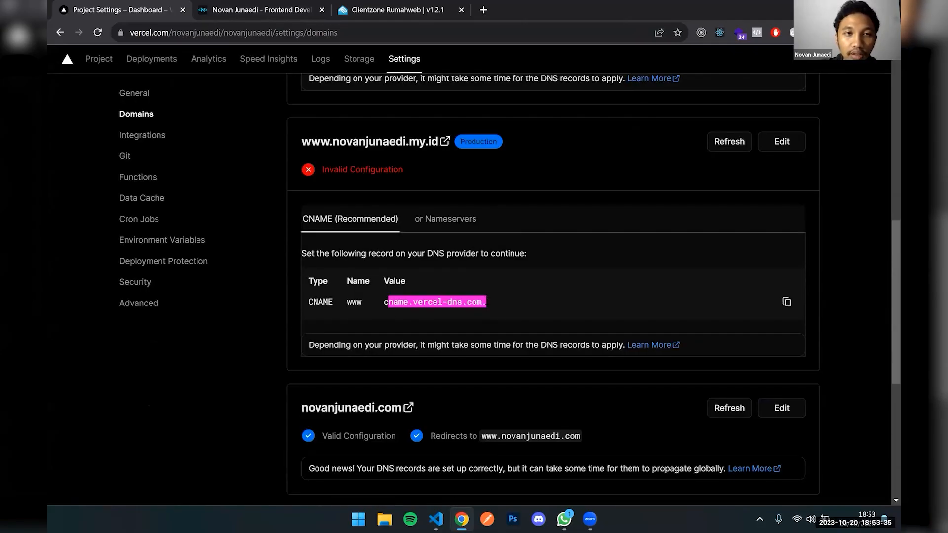
scroll(486, 302, "up", 3)
left_click(452, 6)
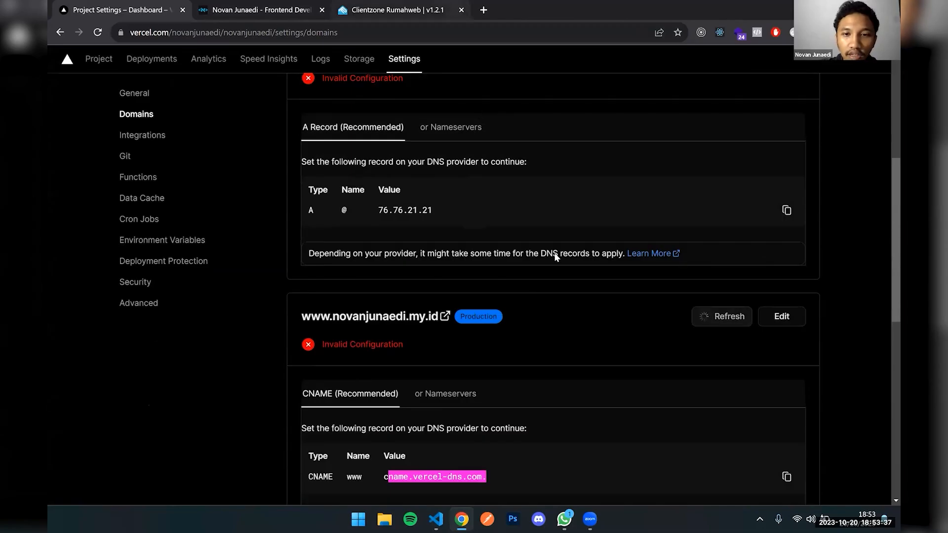
left_click_drag(586, 234, 623, 234)
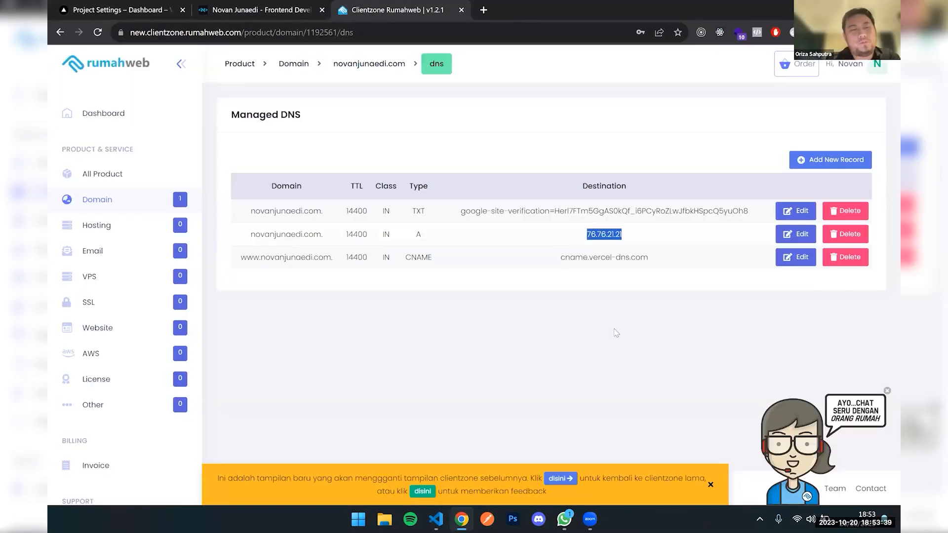
left_click(597, 328)
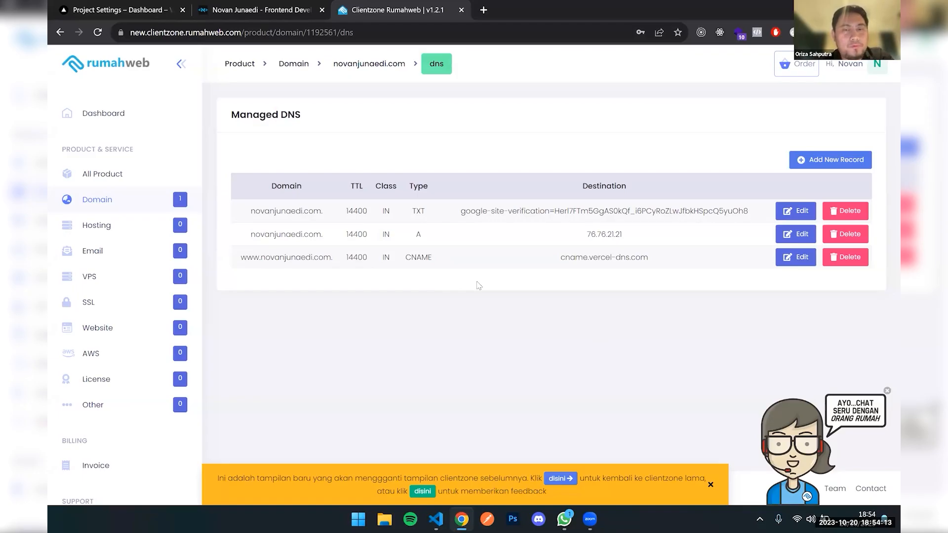
Add an A record to the .com domain's managed DNS, using the IP 76.76.21.21 copied from the domain settings in Vercel
left_click(837, 162)
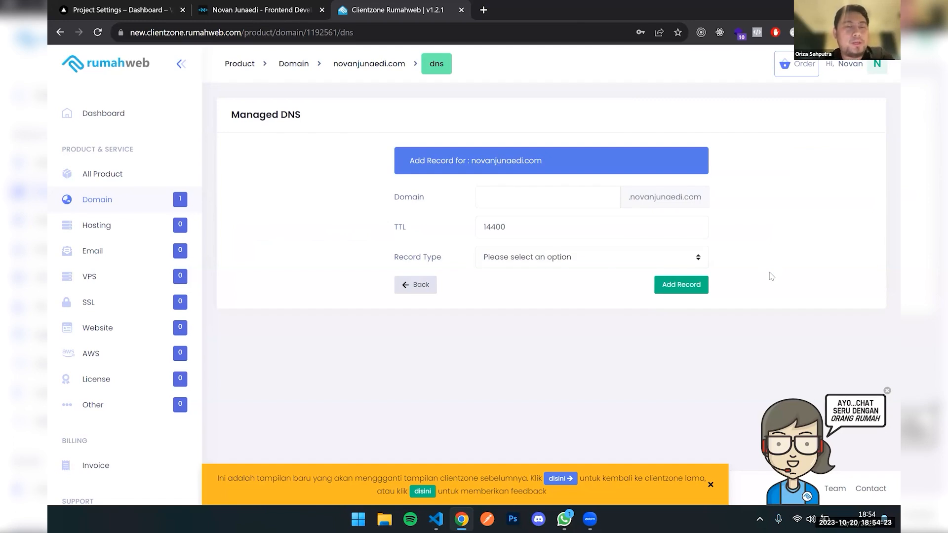
left_click(565, 257)
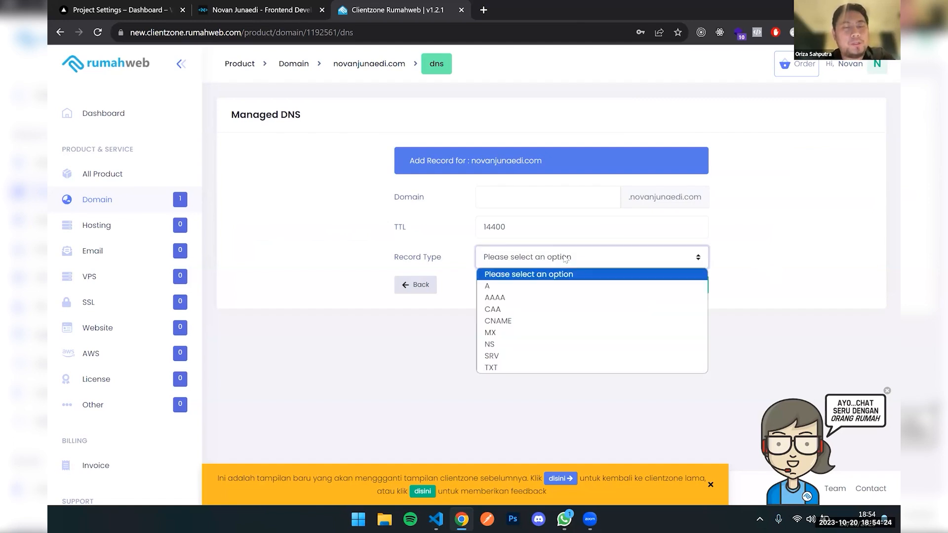
left_click(536, 287)
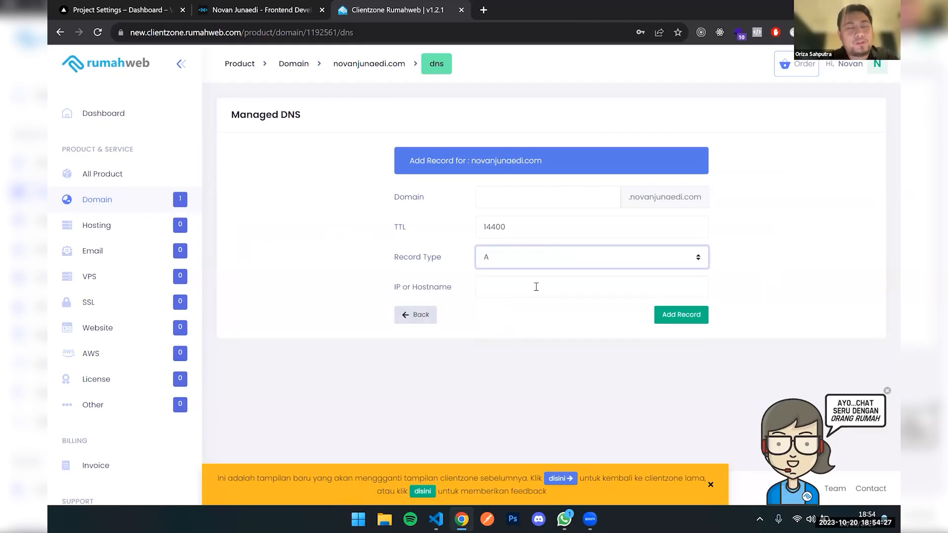
left_click(536, 287)
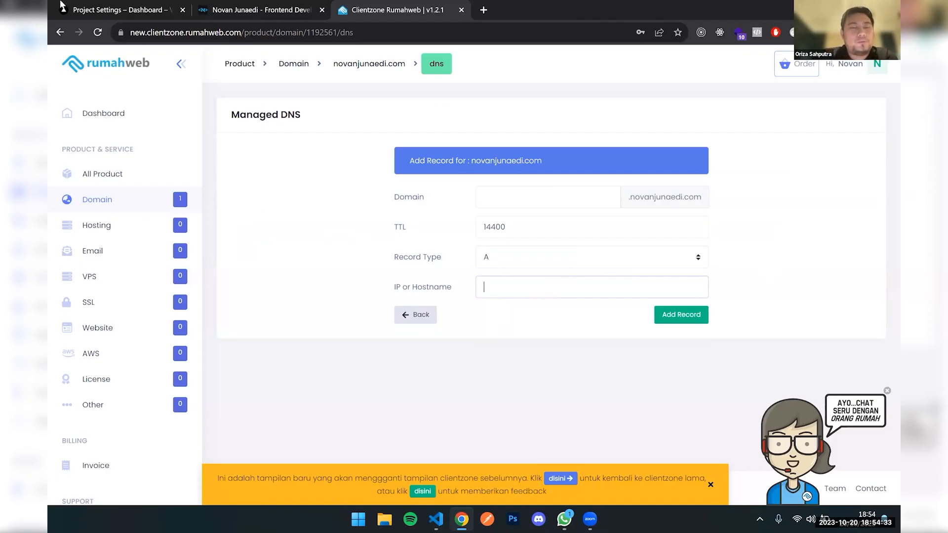
left_click(99, 9)
scroll(441, 229, "up", 1)
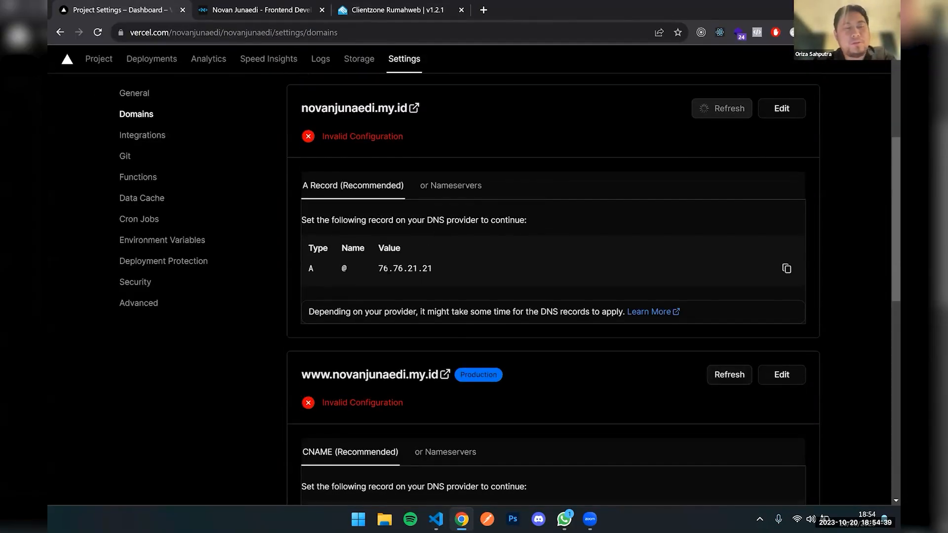
left_click_drag(379, 268, 439, 267)
key("ctrl+c")
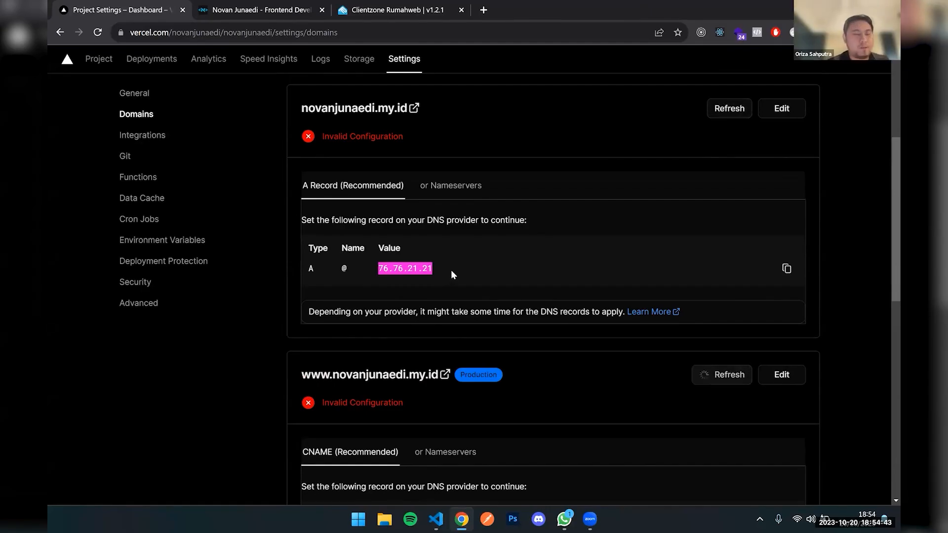
left_click(392, 10)
key("ctrl+v")
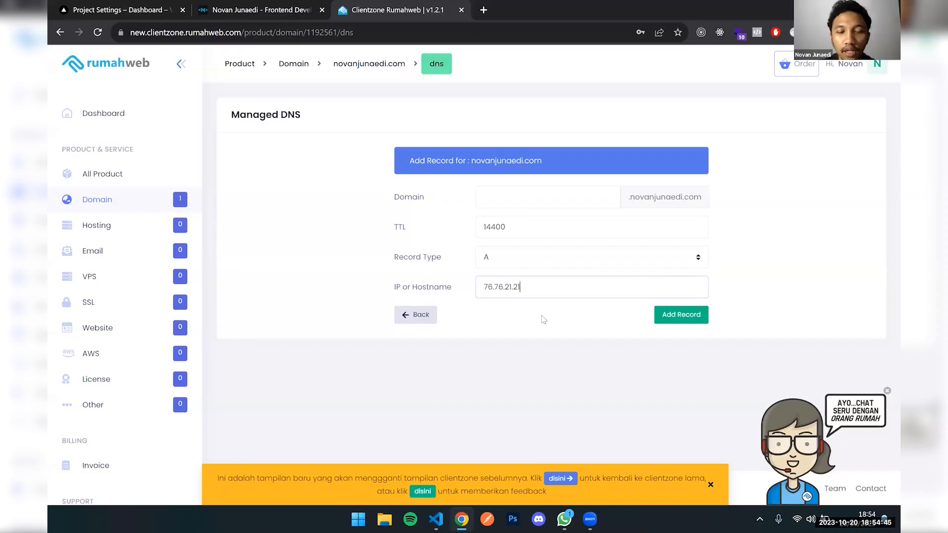
left_click(684, 321)
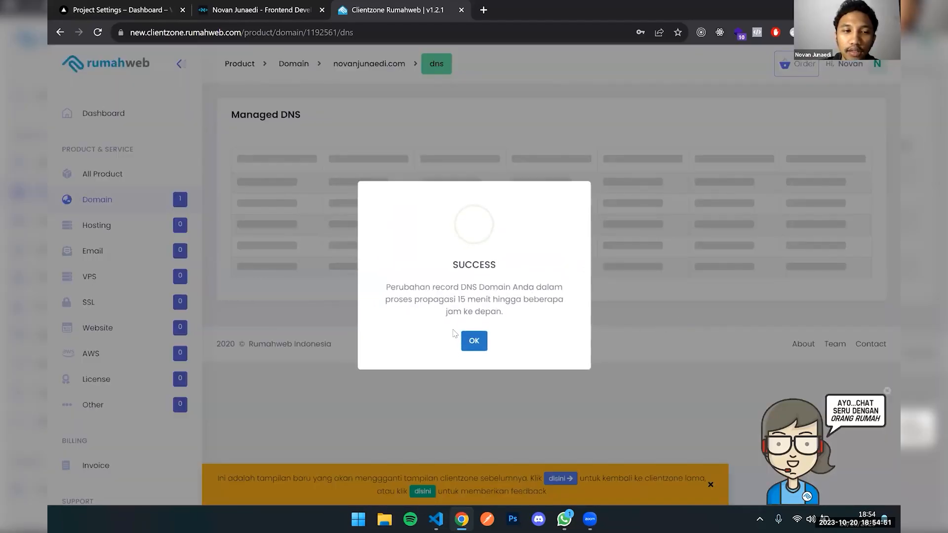
left_click(471, 347)
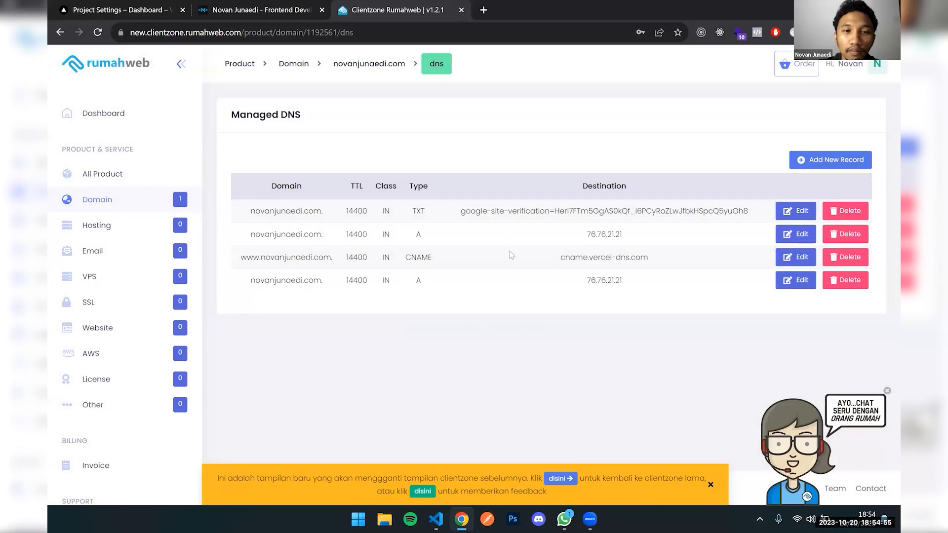
Start another DNS record for the .com domain with the subdomain www and the record type CNAME
left_click(832, 160)
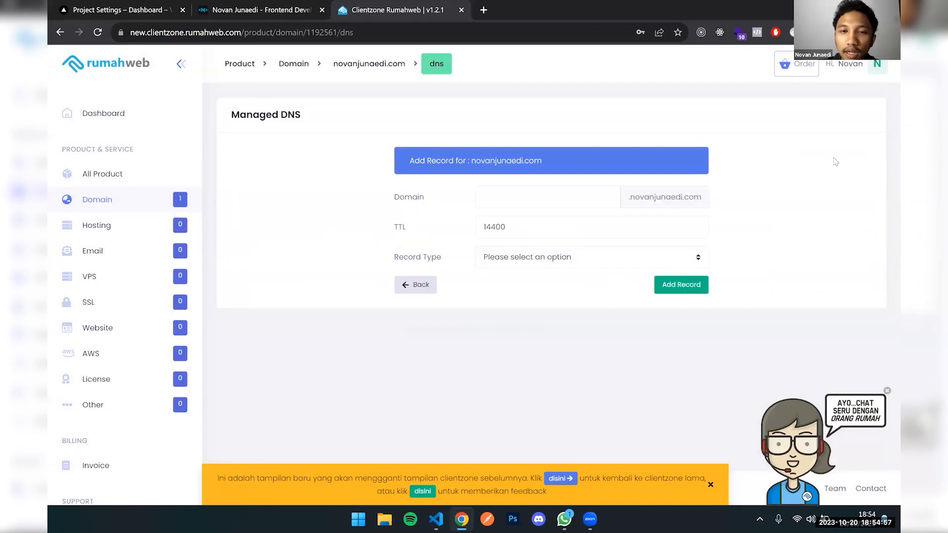
left_click(547, 199)
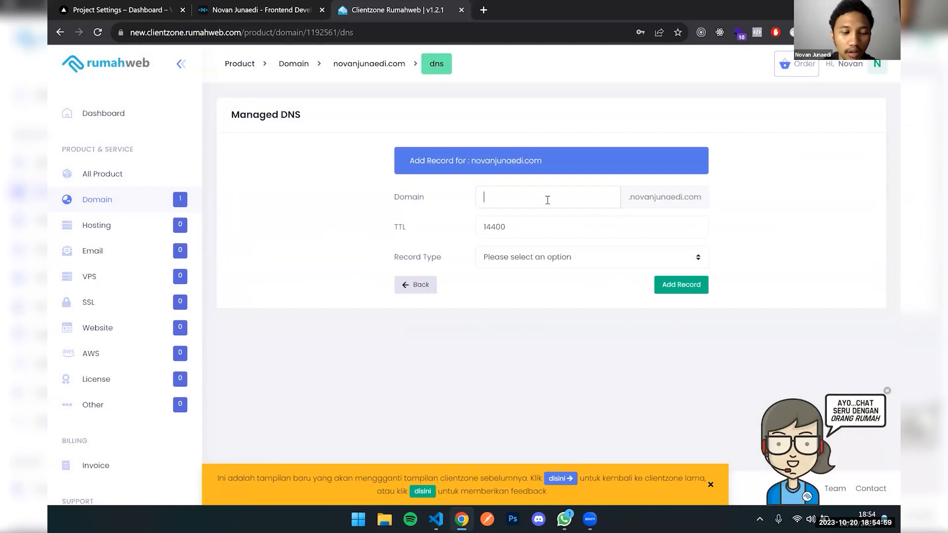
type("www")
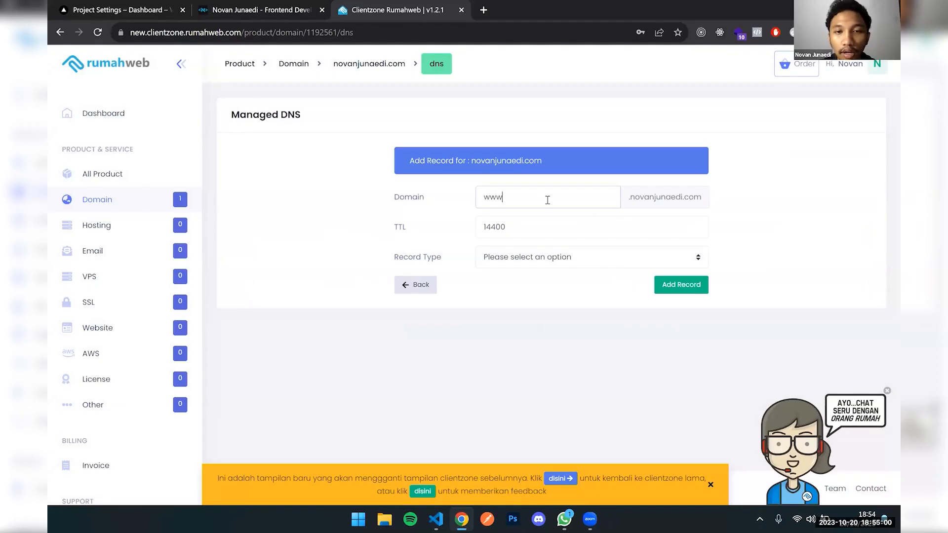
left_click(563, 263)
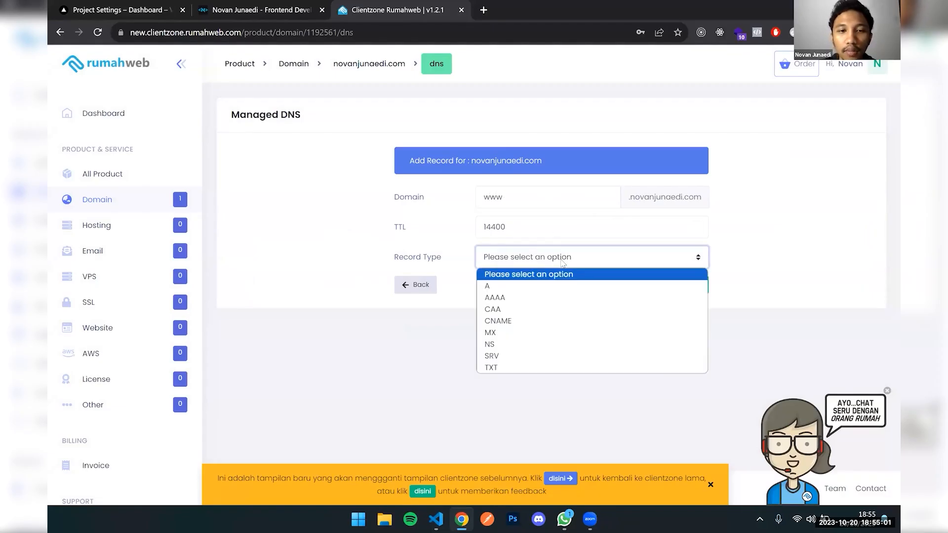
left_click(550, 322)
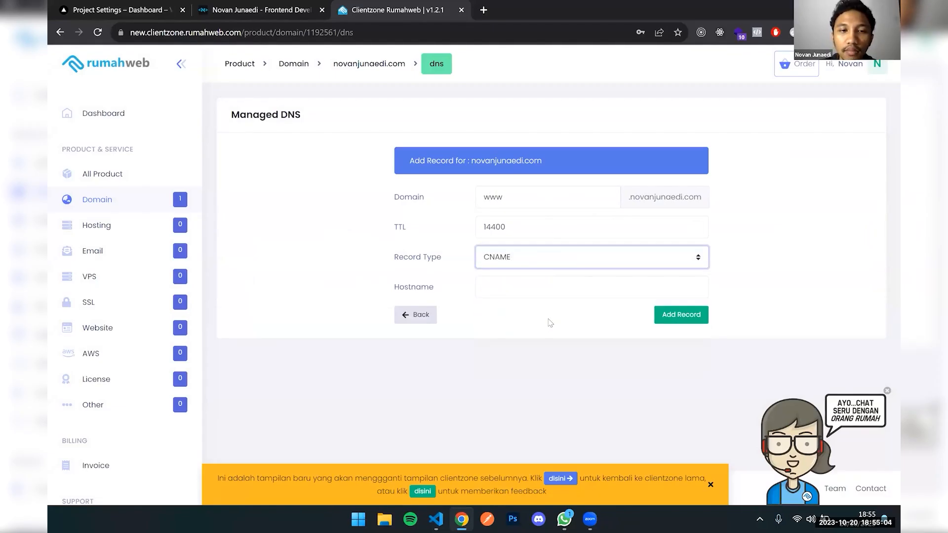
Try to add the www CNAME record with the hostname cname.vercel-dns.com. copied from Vercel, and return to the record list
left_click(112, 10)
scroll(362, 251, "down", 5)
left_click_drag(384, 302, 491, 307)
key("ctrl+c")
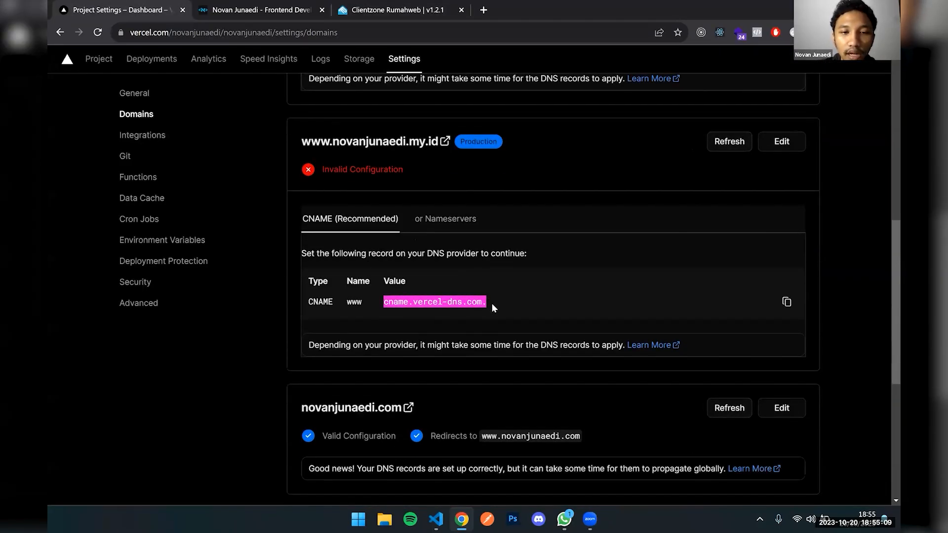
left_click(413, 4)
left_click(554, 290)
key("ctrl+v")
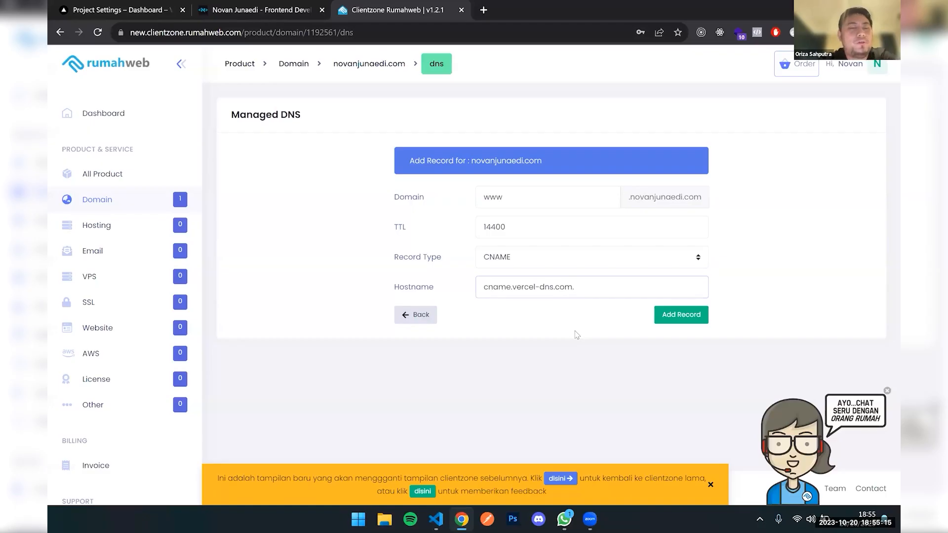
left_click(682, 318)
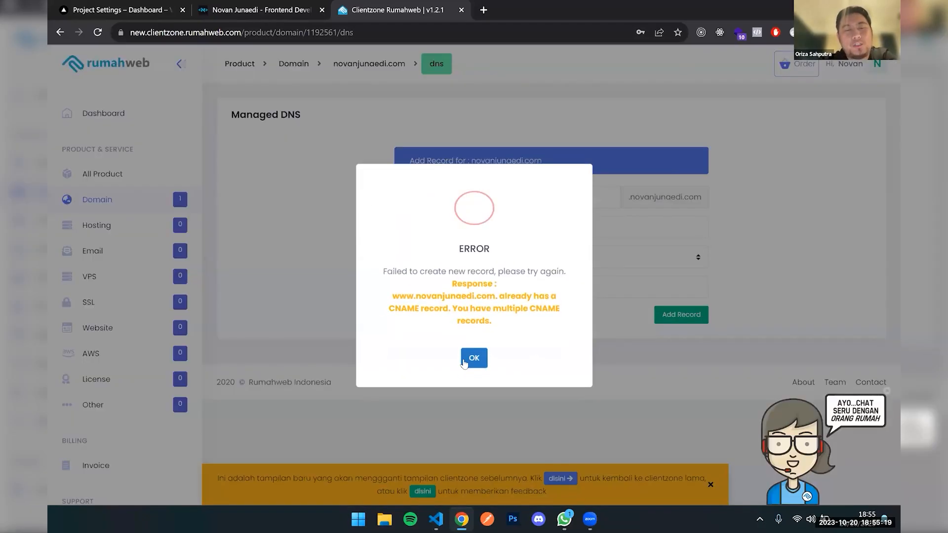
left_click(471, 362)
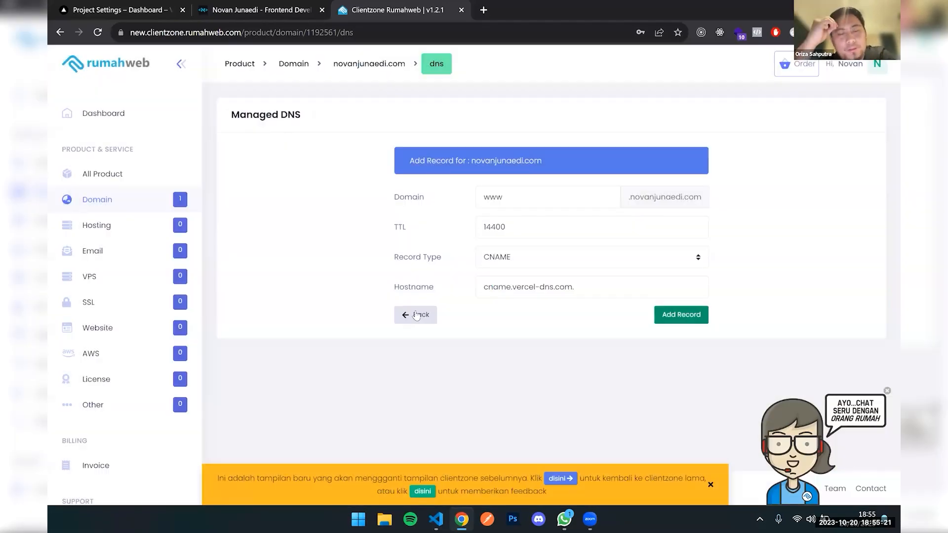
left_click(416, 315)
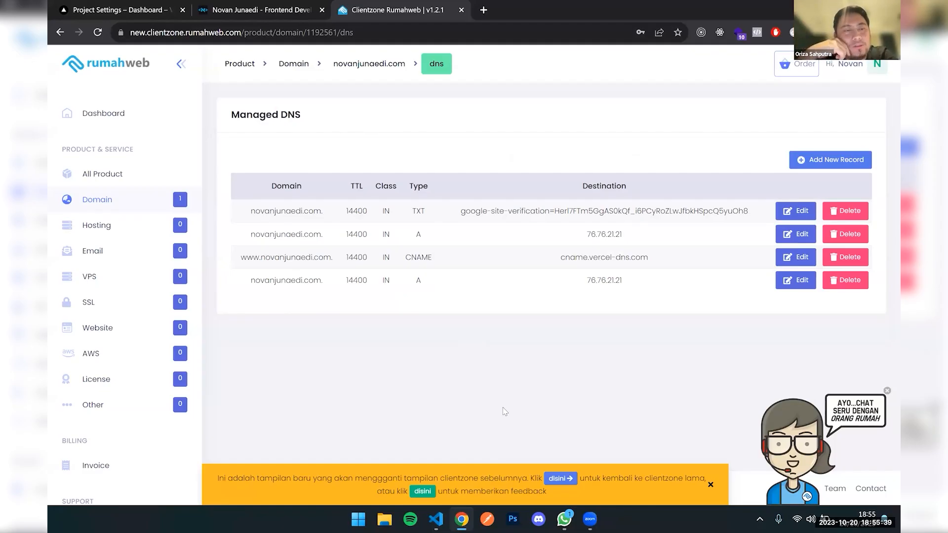
Search the web for "dns checker" in a new tab, open dnschecker.org and dismiss its notification request
left_click(483, 10)
type("sna")
key("BackSpace")
key("BackSpace")
key("BackSpace")
type("dns")
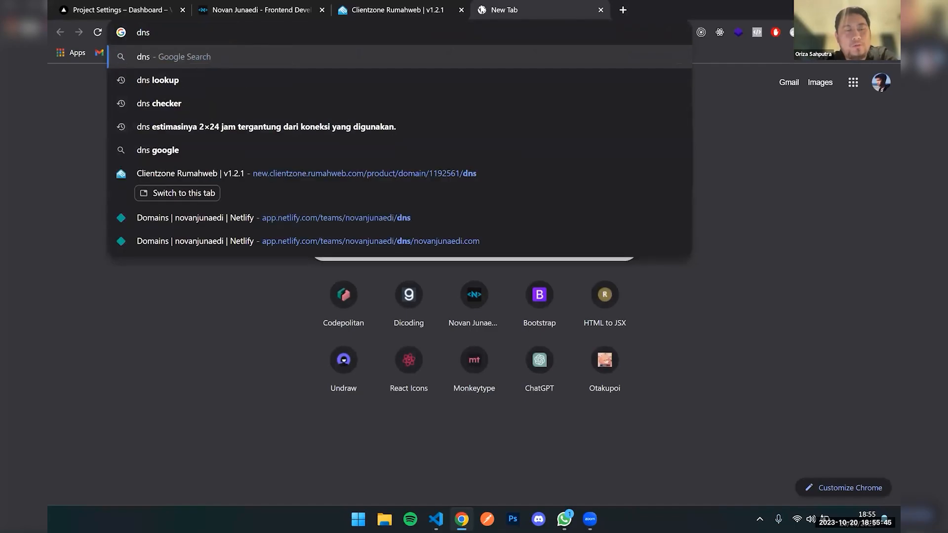
type(" c")
key("Down")
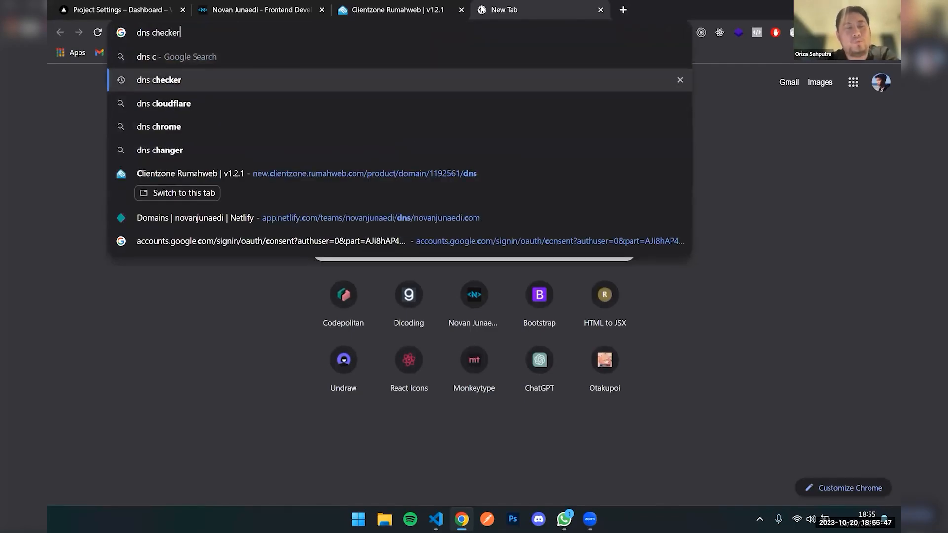
key("Return")
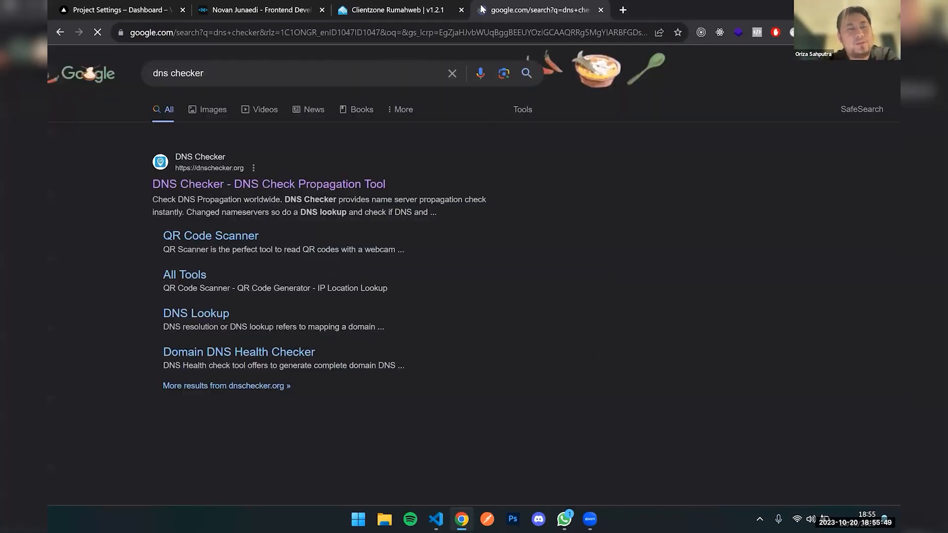
left_click(327, 184)
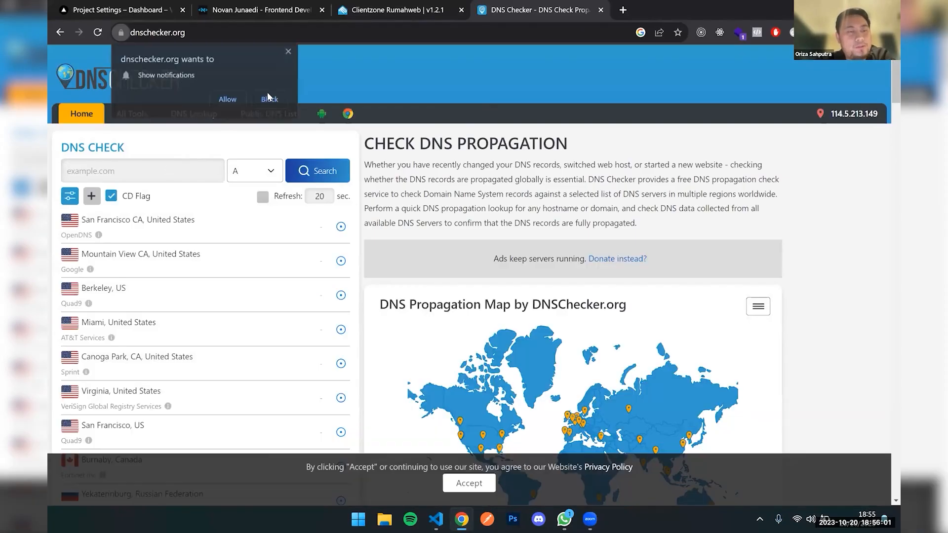
left_click(291, 52)
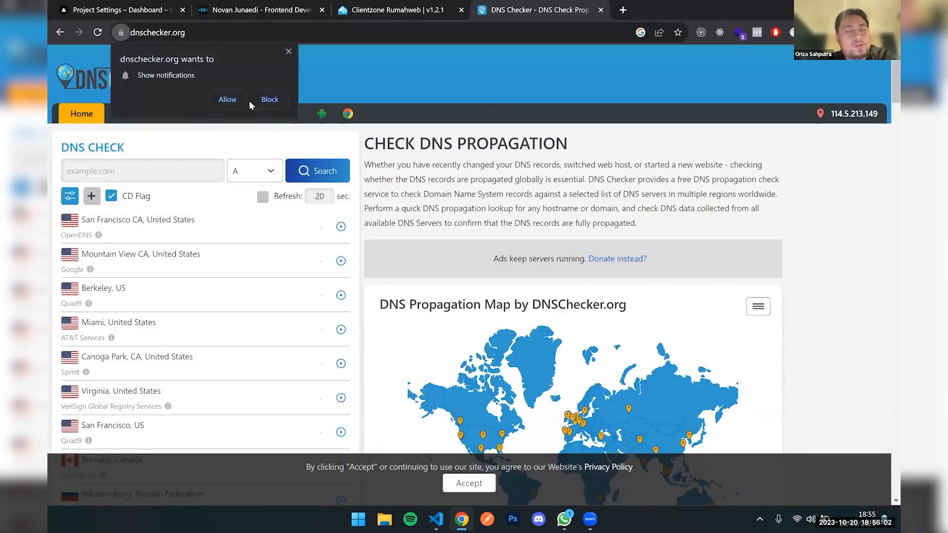
Check the worldwide propagation of the A record for the owner's .com domain and look through the server results
left_click(159, 163)
type("novanjunaed")
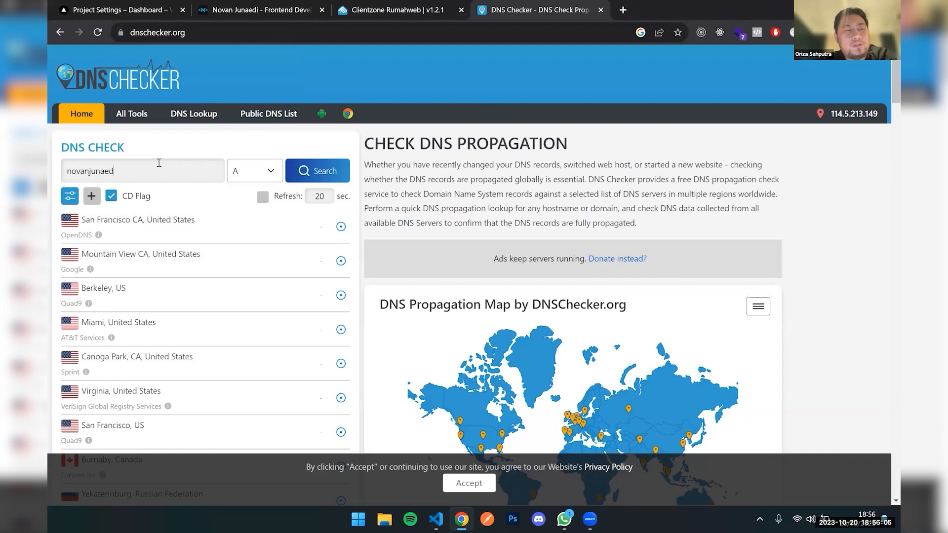
type("i.com")
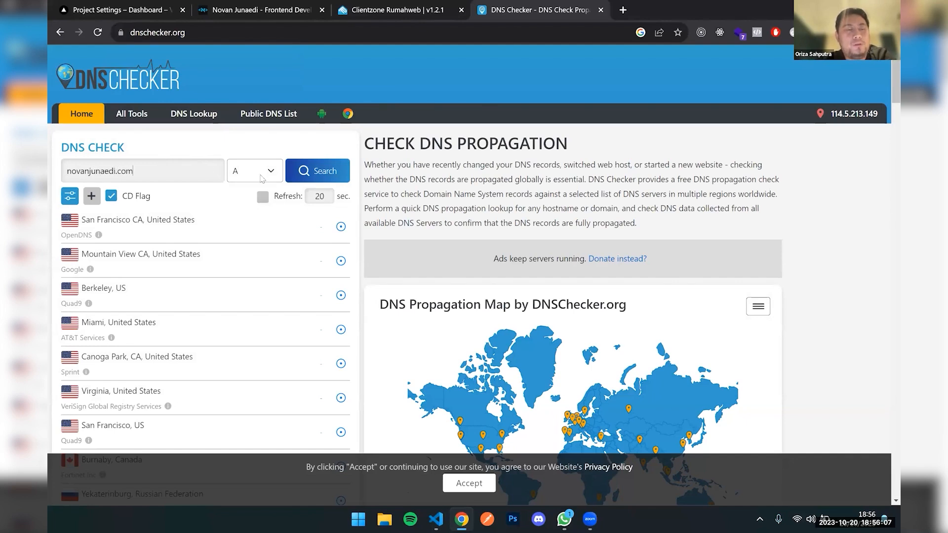
left_click(324, 170)
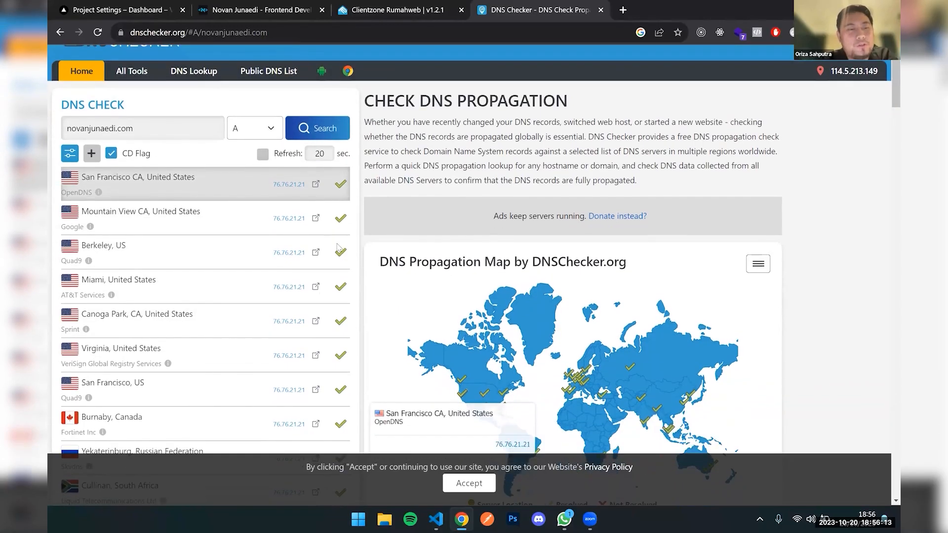
scroll(339, 246, "down", 3)
scroll(337, 249, "down", 1)
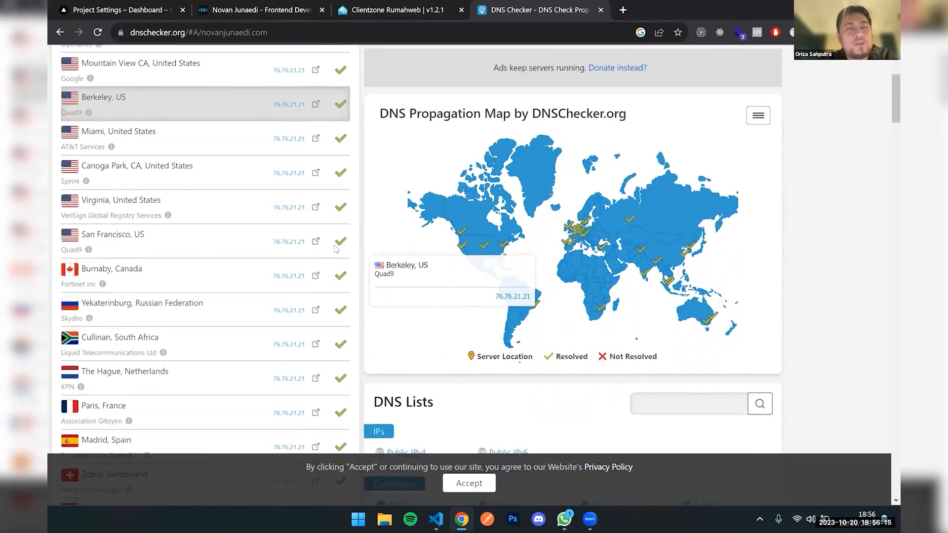
Open the IP location lookup for 76.76.21.21 from the San Francisco OpenDNS result and examine its location and ISP details
scroll(291, 247, "up", 4)
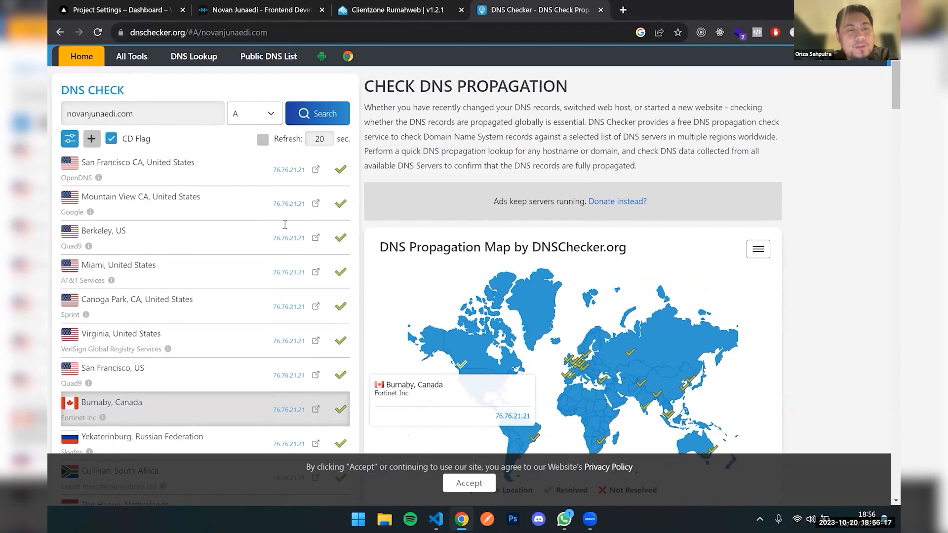
scroll(284, 222, "up", 1)
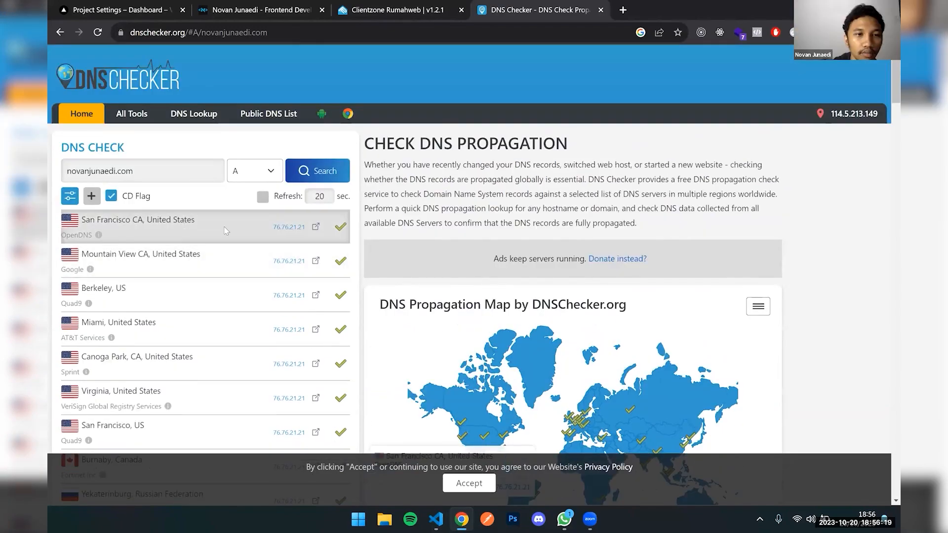
left_click(316, 228)
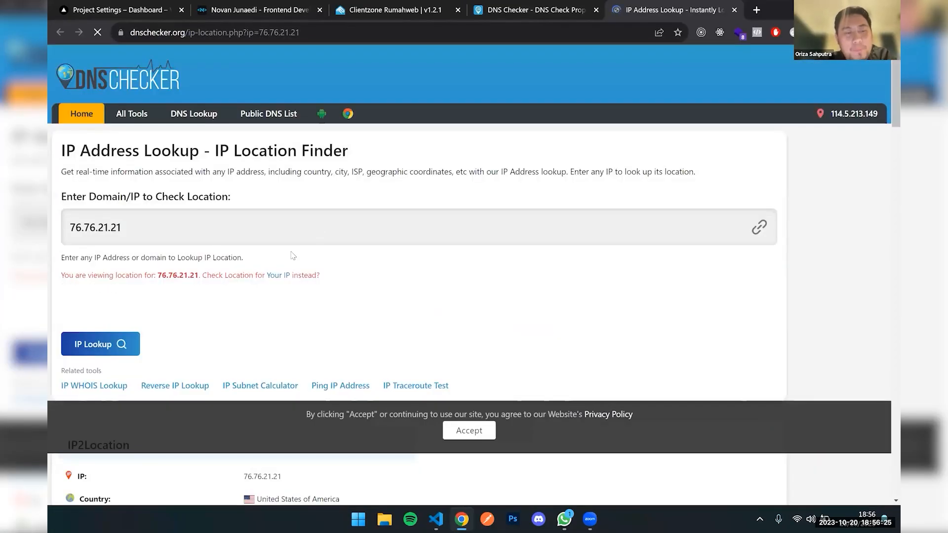
left_click(287, 50)
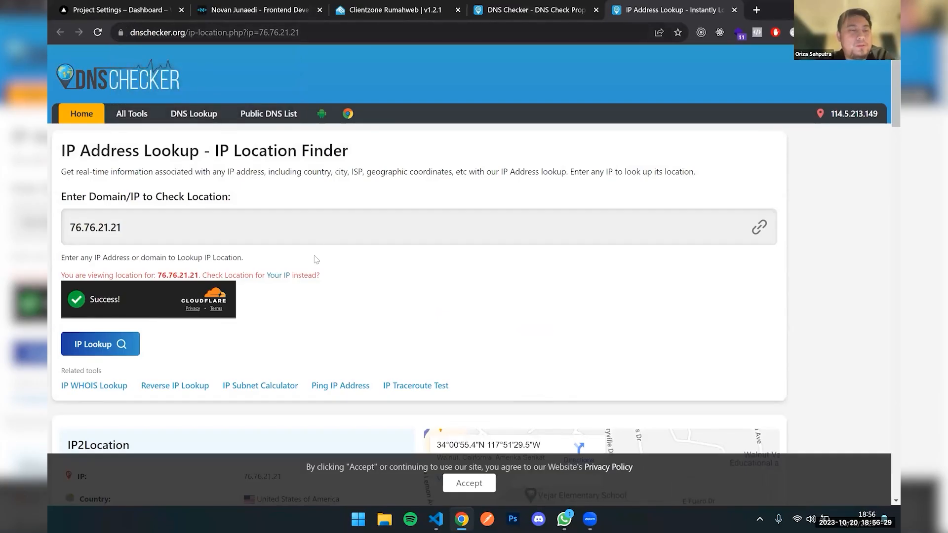
scroll(317, 259, "down", 5)
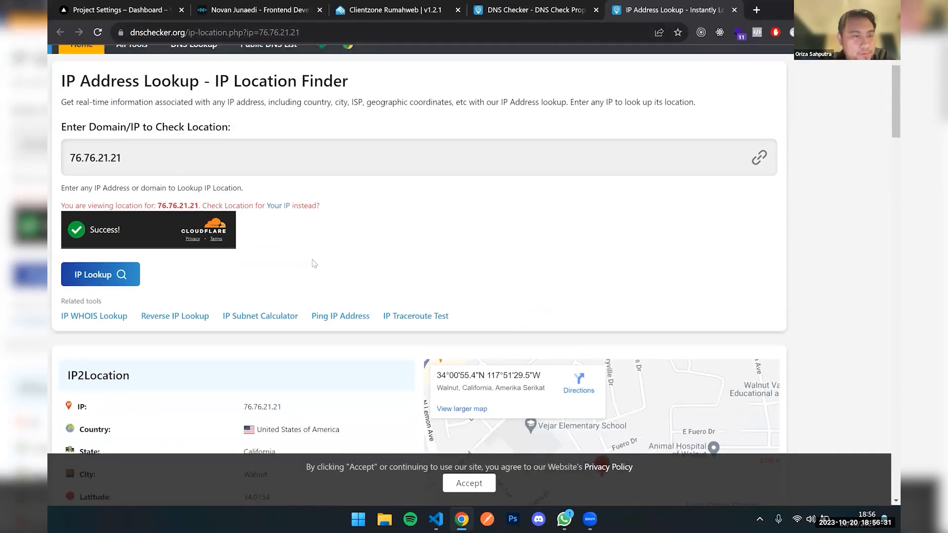
scroll(312, 262, "down", 1)
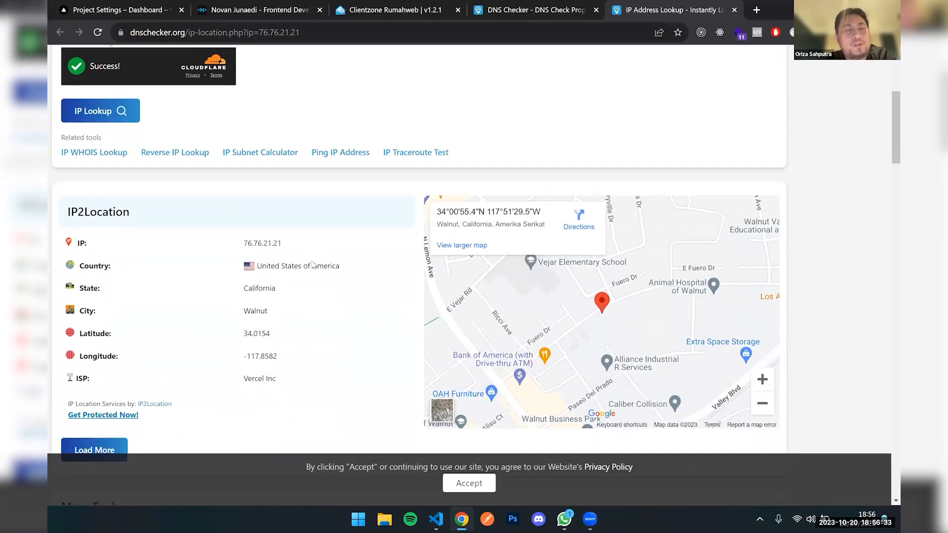
scroll(312, 264, "down", 1)
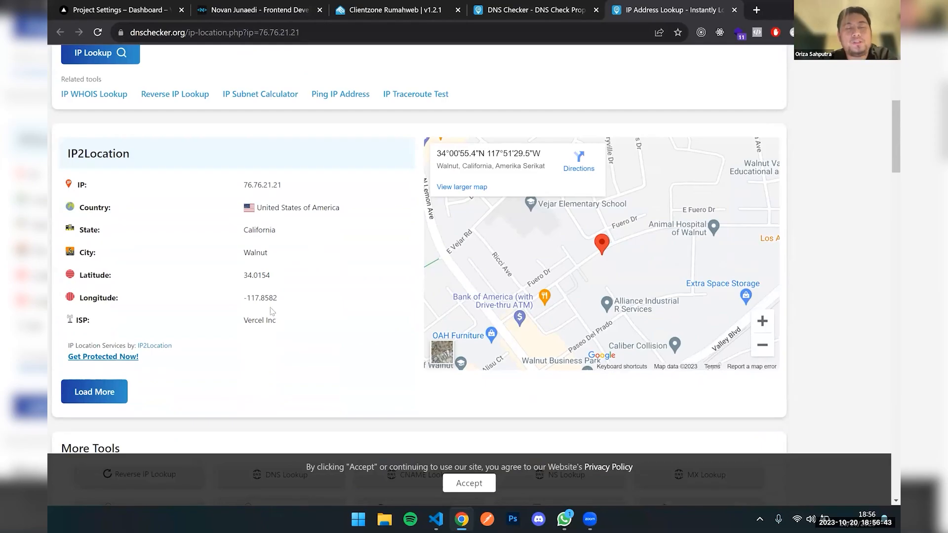
left_click_drag(244, 318, 280, 332)
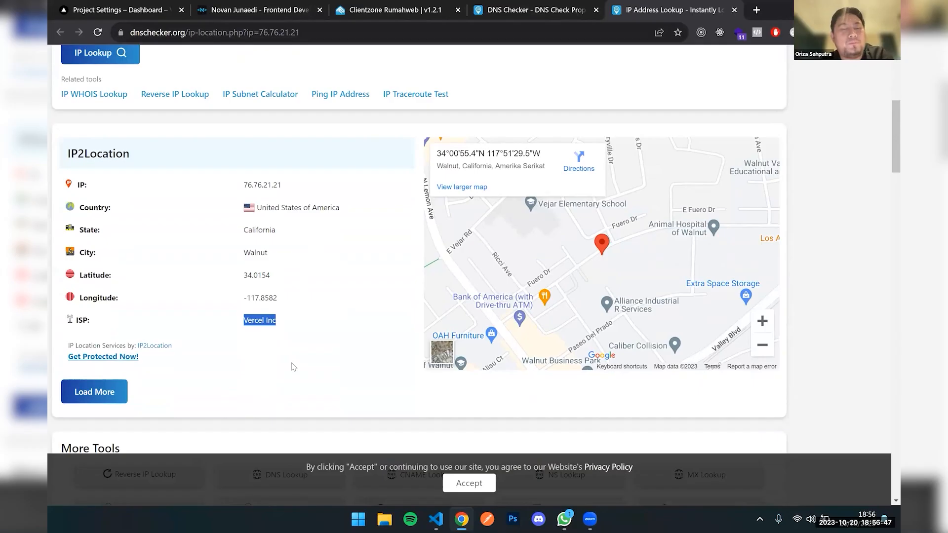
scroll(293, 367, "down", 1)
scroll(293, 367, "up", 1)
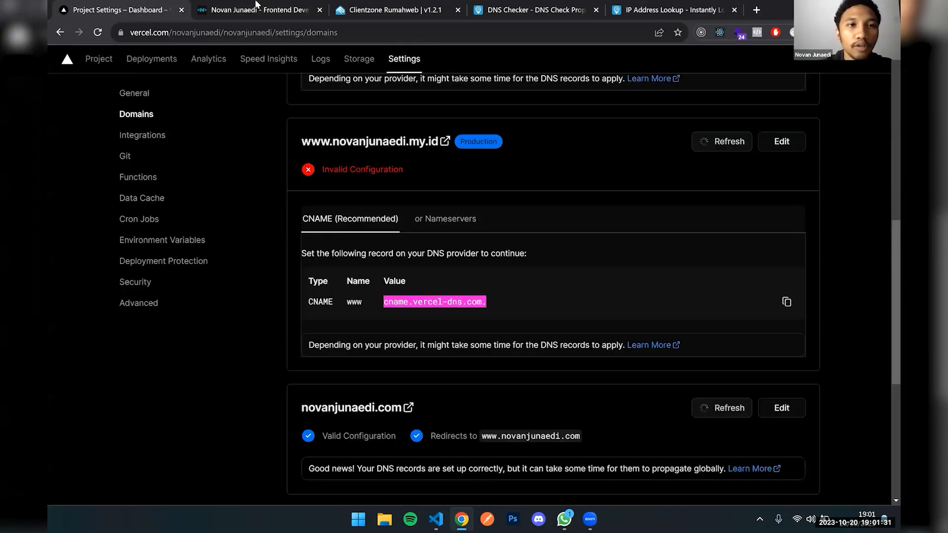
Switch to the deployed portfolio site's tab and close it
left_click(256, 5)
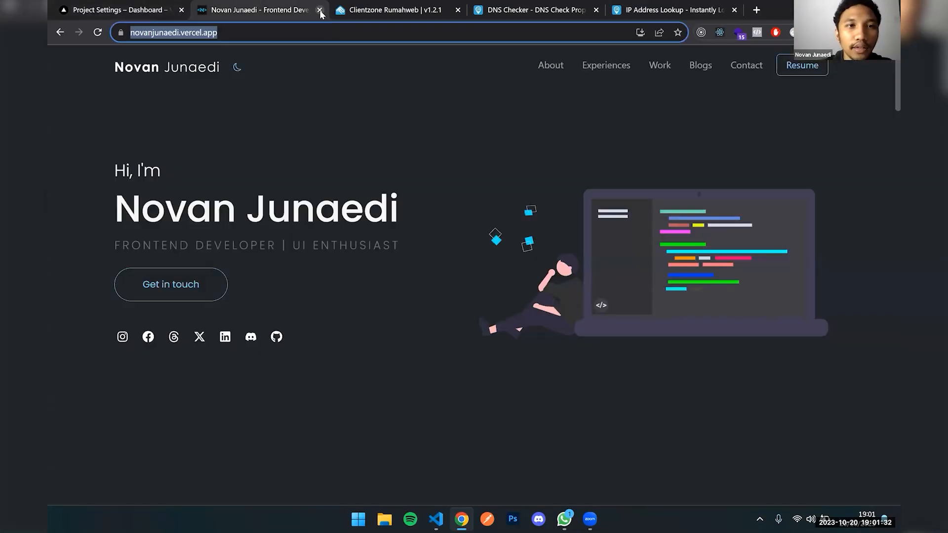
left_click(320, 9)
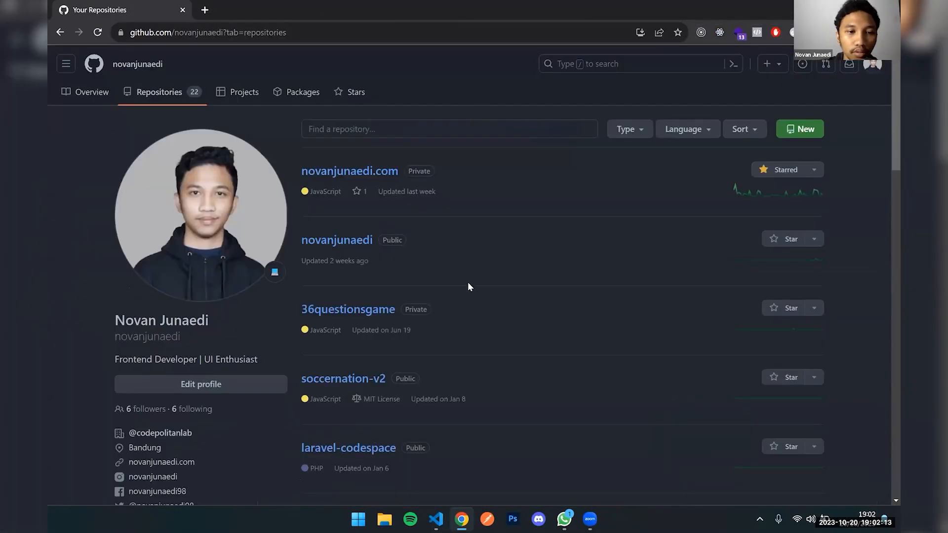
Browse the GitHub repository list and open the mybookshelf repository
scroll(468, 287, "down", 7)
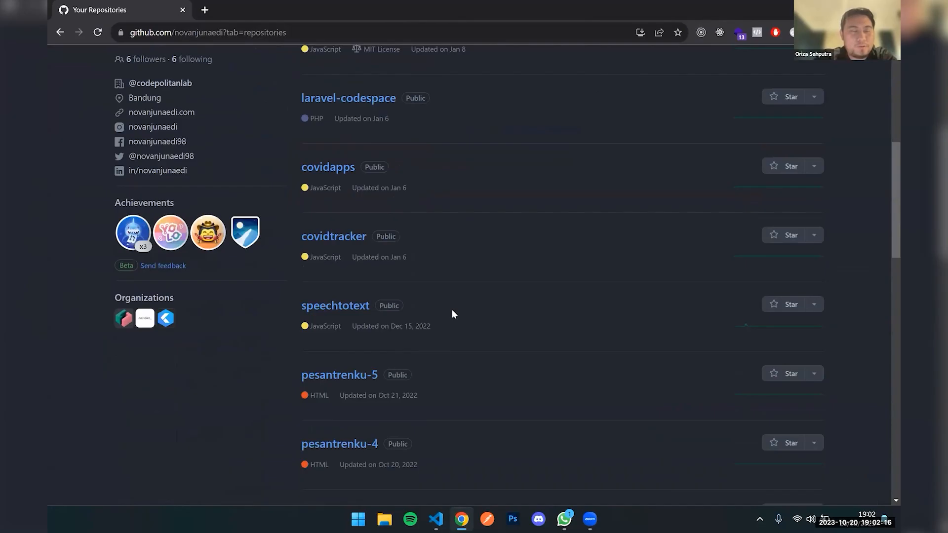
scroll(452, 313, "up", 1)
scroll(451, 313, "down", 2)
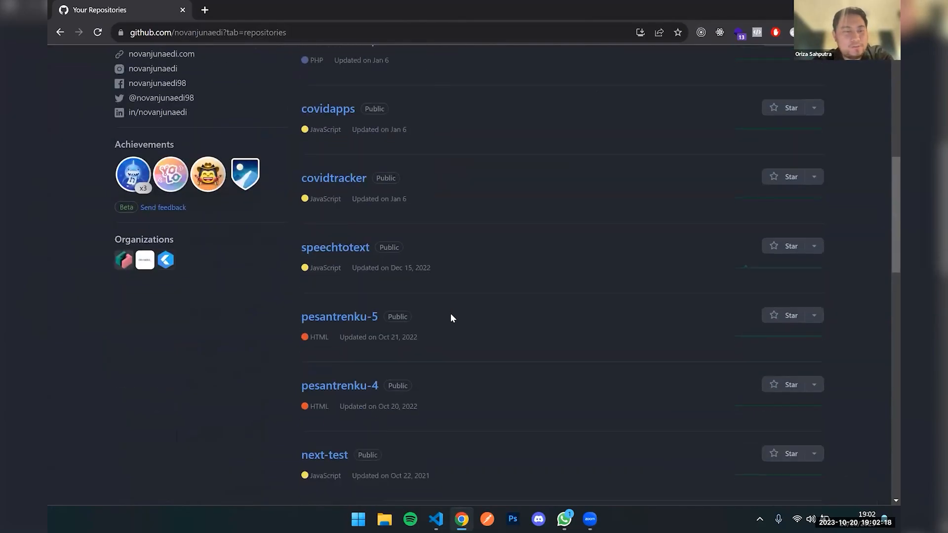
scroll(451, 314, "down", 7)
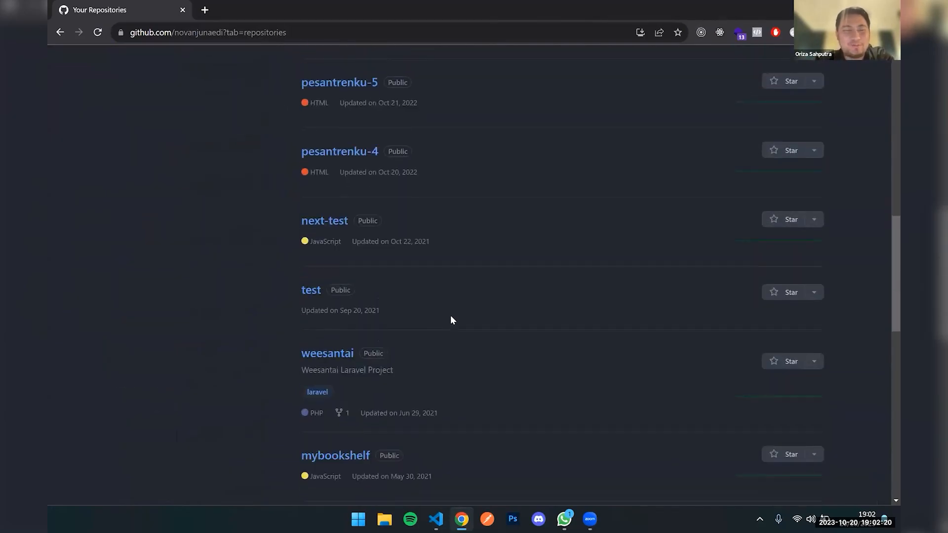
scroll(450, 317, "down", 2)
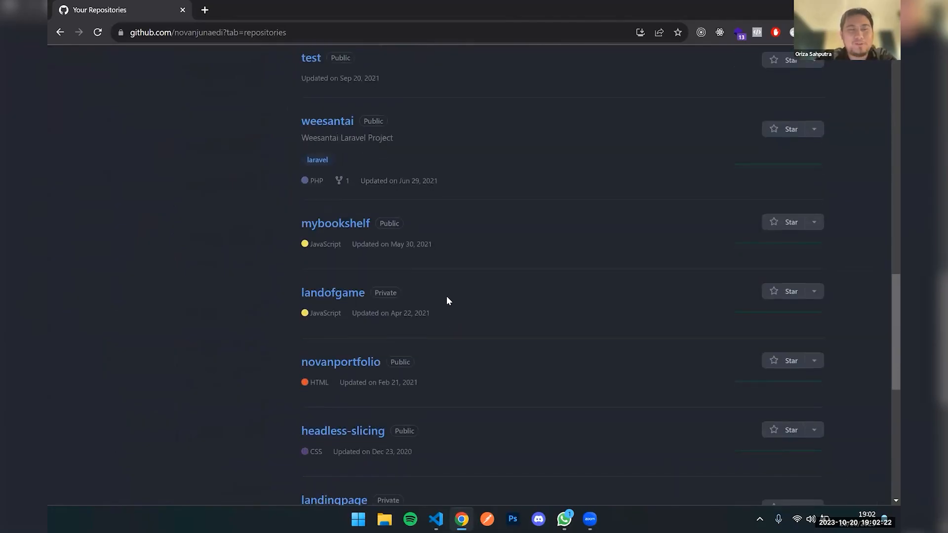
left_click(329, 225)
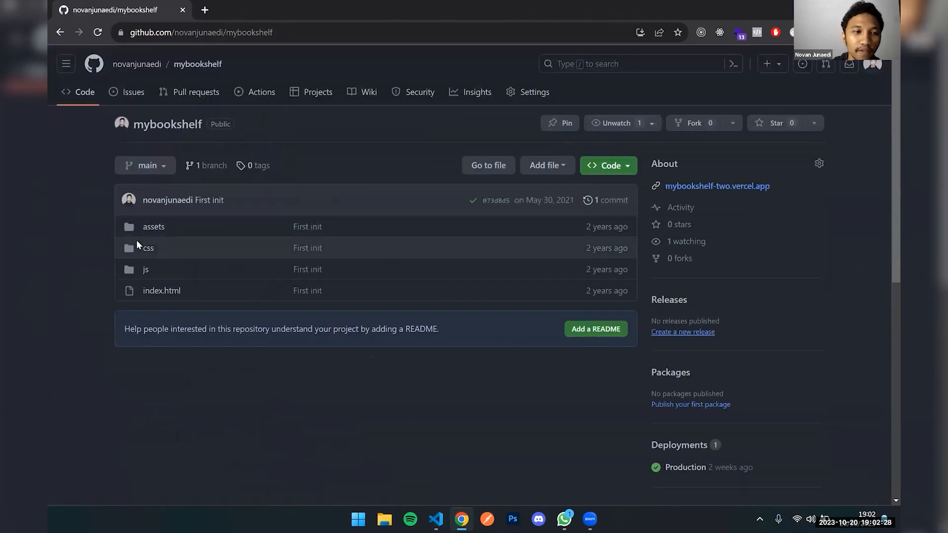
Open index.html in the mybookshelf repository and look through its HTML markup
left_click(151, 294)
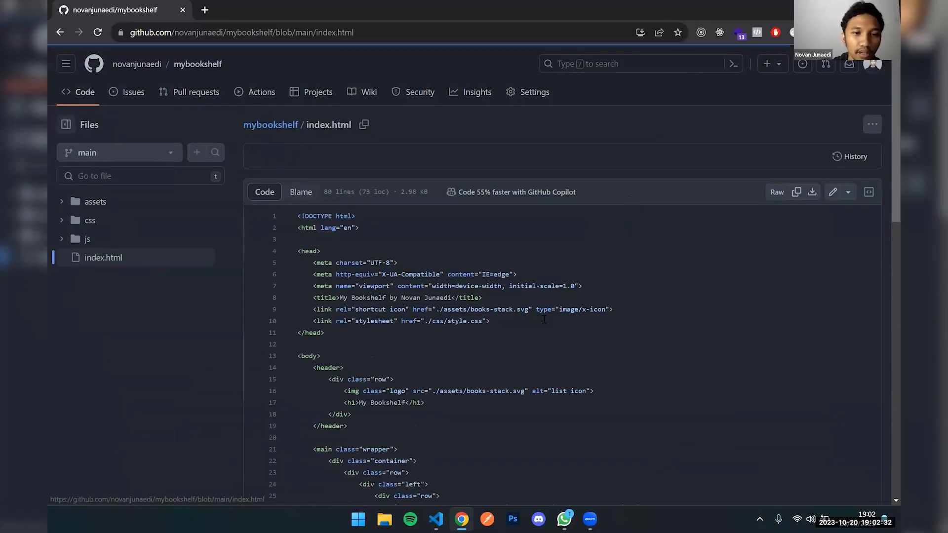
scroll(529, 328, "down", 6)
scroll(529, 328, "down", 8)
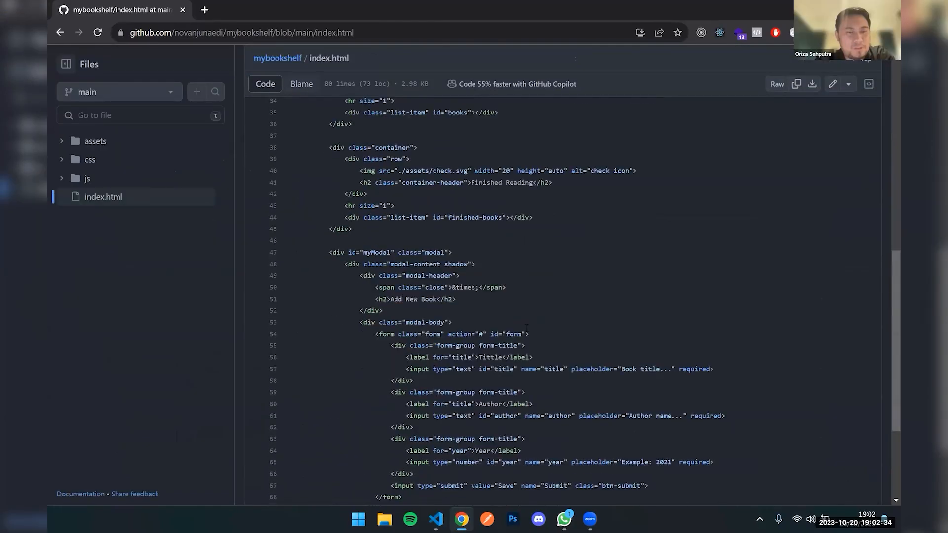
scroll(527, 328, "up", 9)
scroll(527, 328, "up", 5)
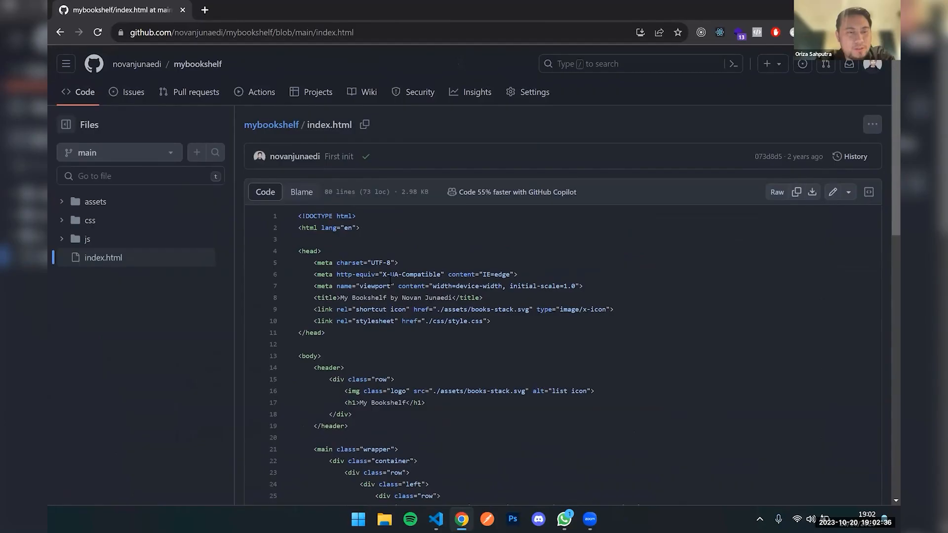
scroll(302, 227, "down", 5)
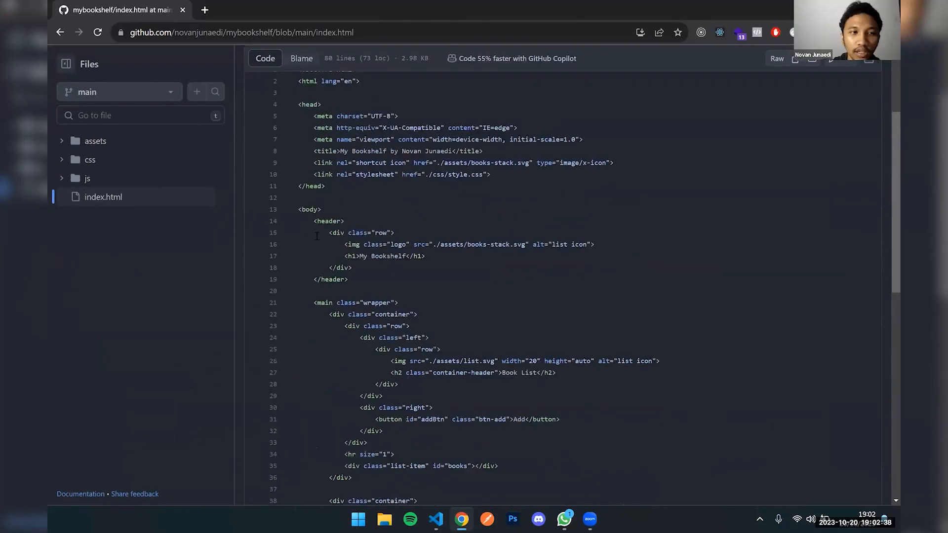
scroll(435, 224, "down", 8)
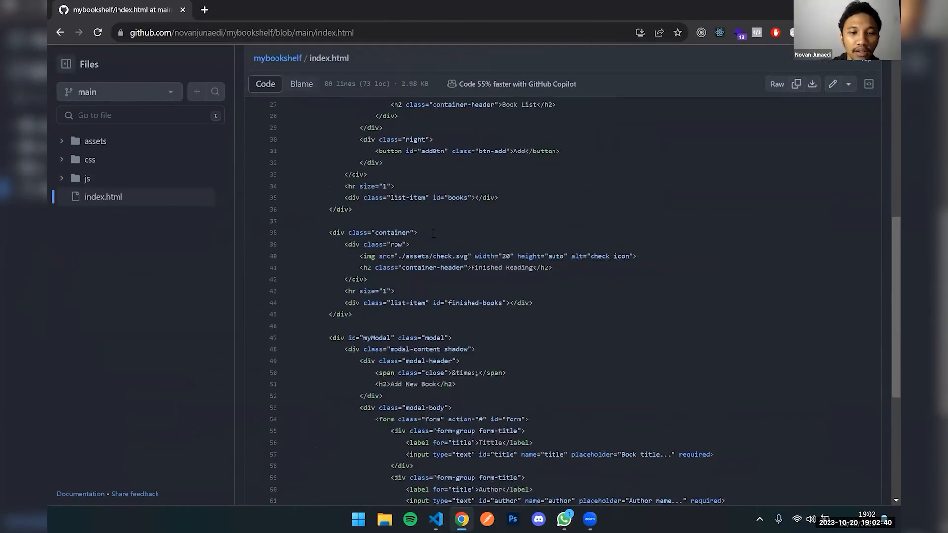
scroll(239, 296, "up", 12)
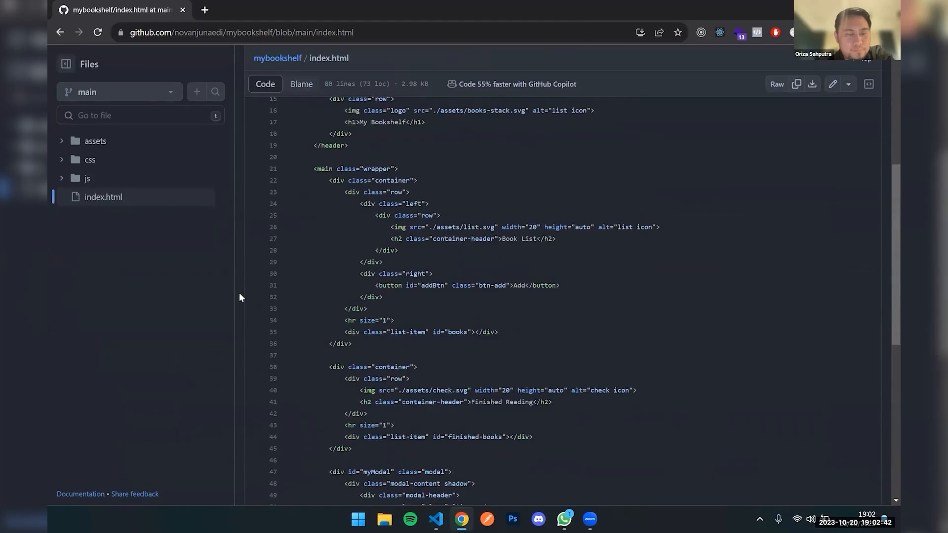
Inspect the contents of the repository's js, css and assets folders, collapsing css and assets again in the file tree
left_click(85, 241)
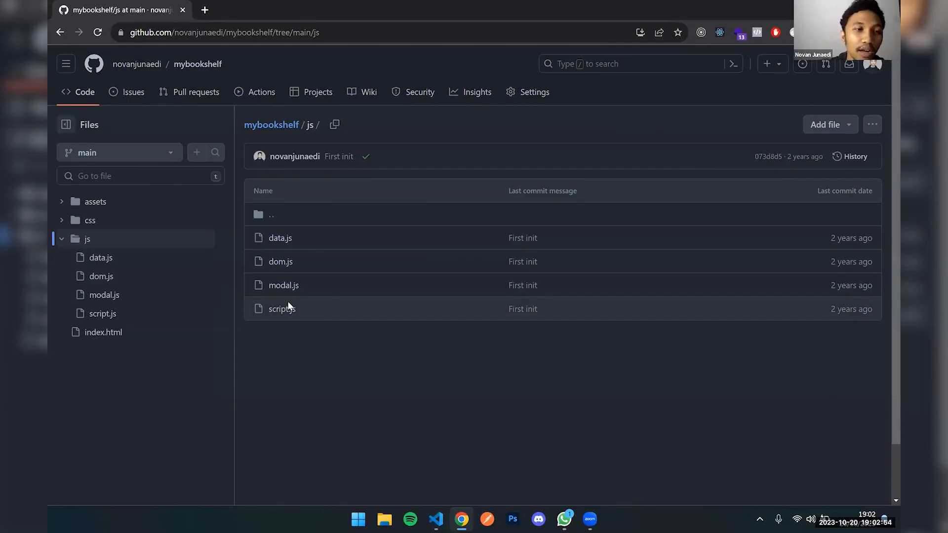
left_click(96, 218)
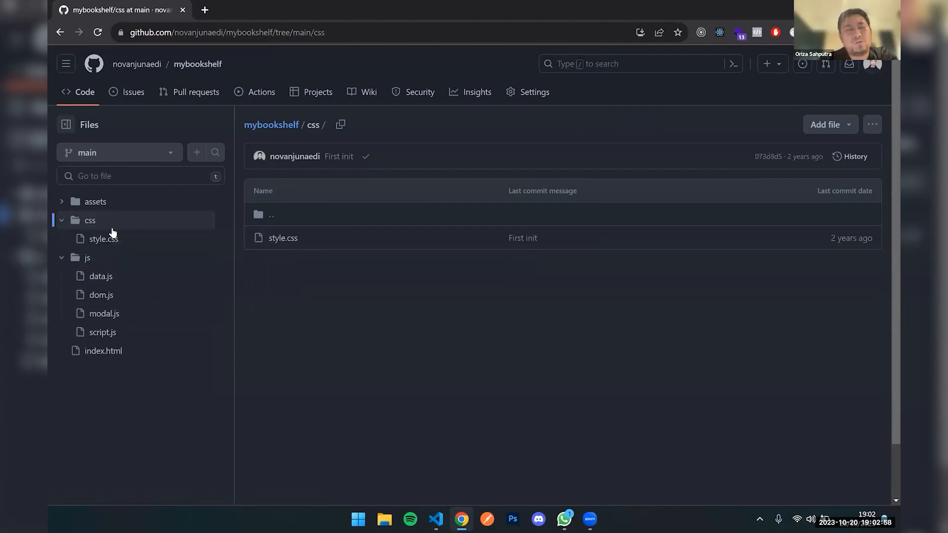
left_click(62, 221)
left_click(99, 204)
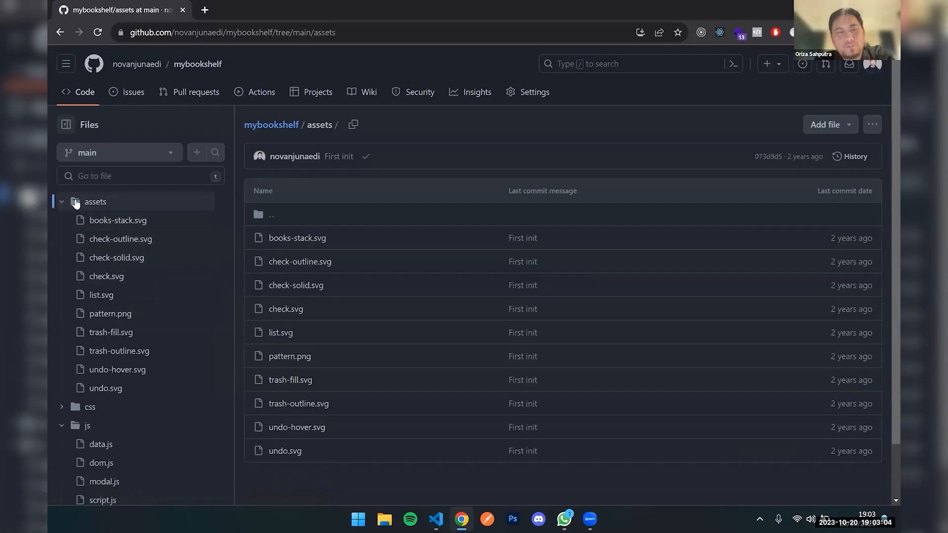
left_click(61, 202)
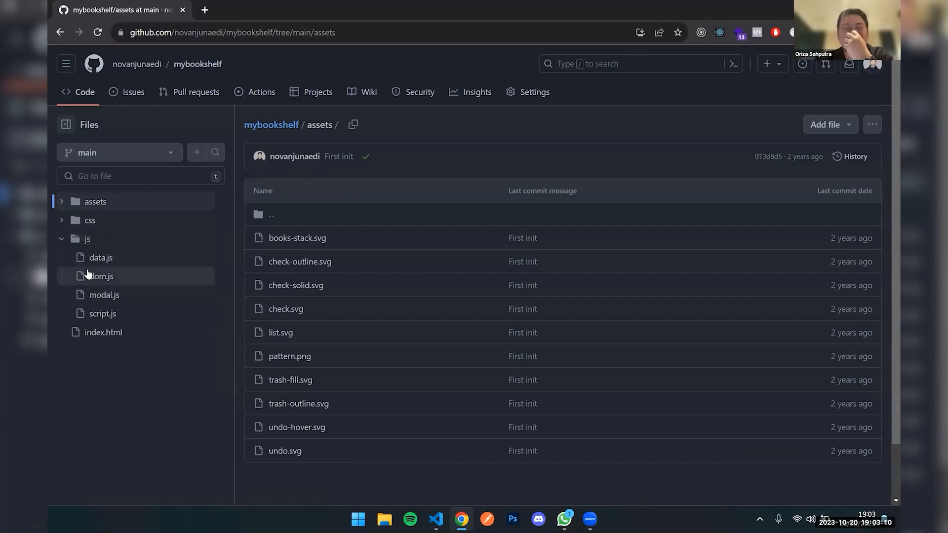
Open style.css from the css folder and look through its style rules
left_click(77, 220)
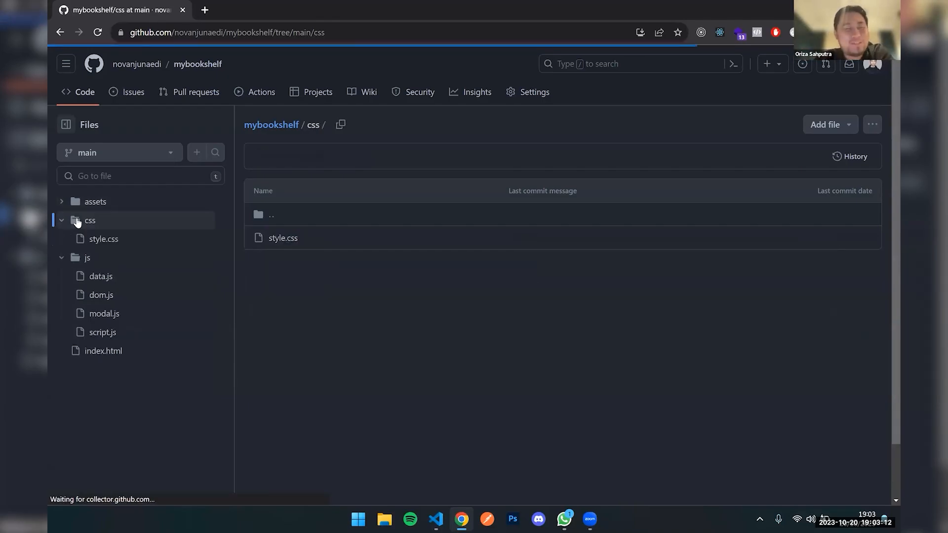
left_click(105, 240)
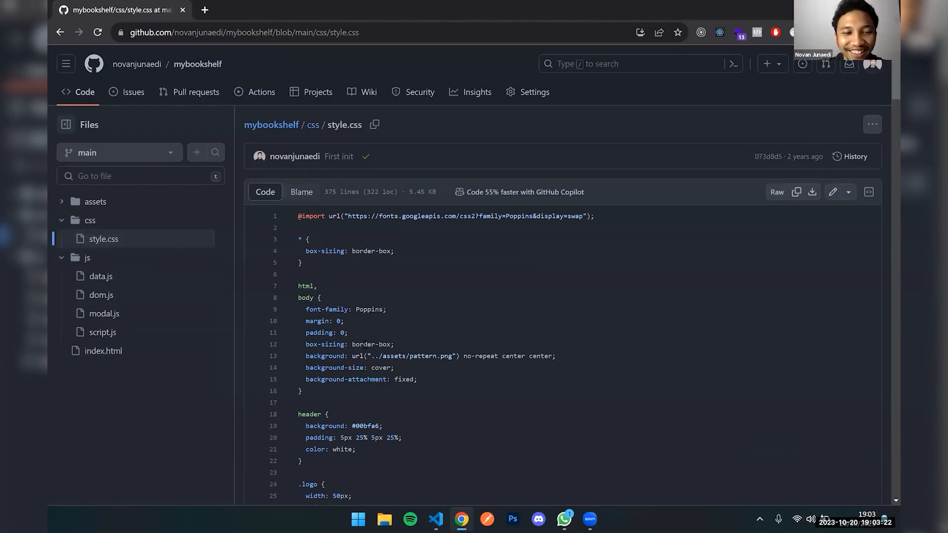
scroll(355, 332, "down", 5)
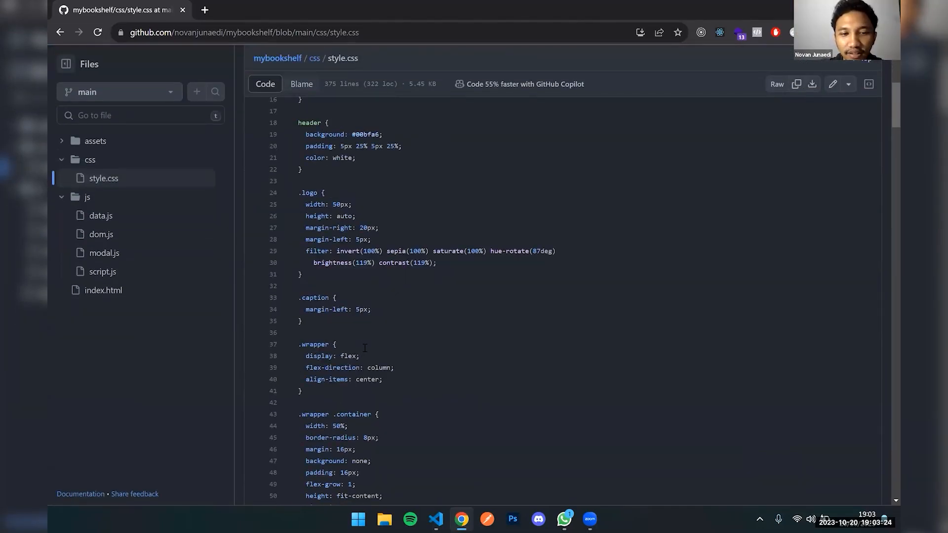
scroll(365, 349, "down", 2)
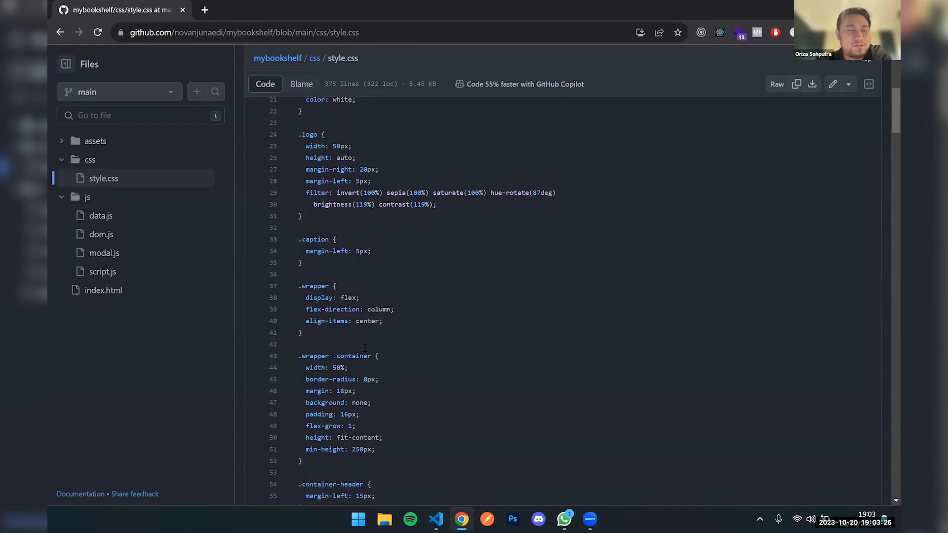
scroll(365, 349, "down", 2)
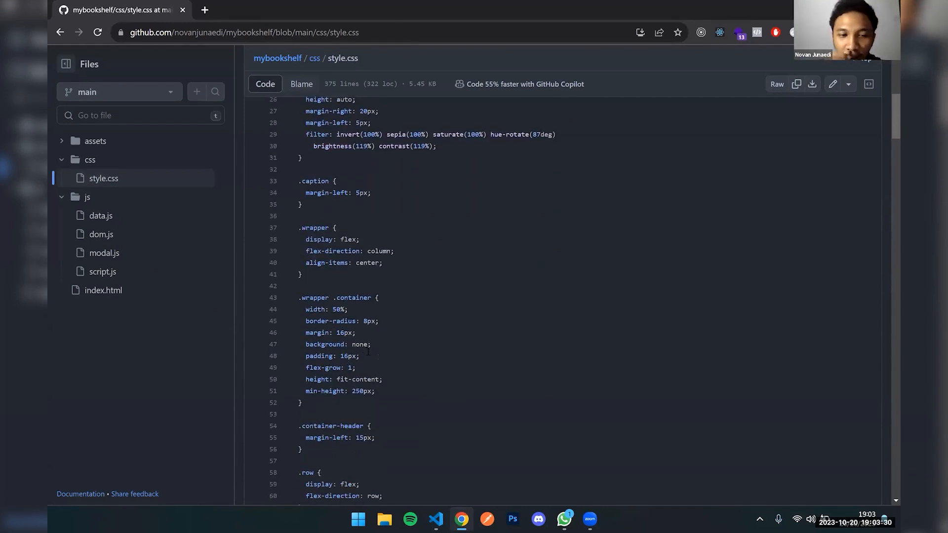
scroll(368, 352, "down", 10)
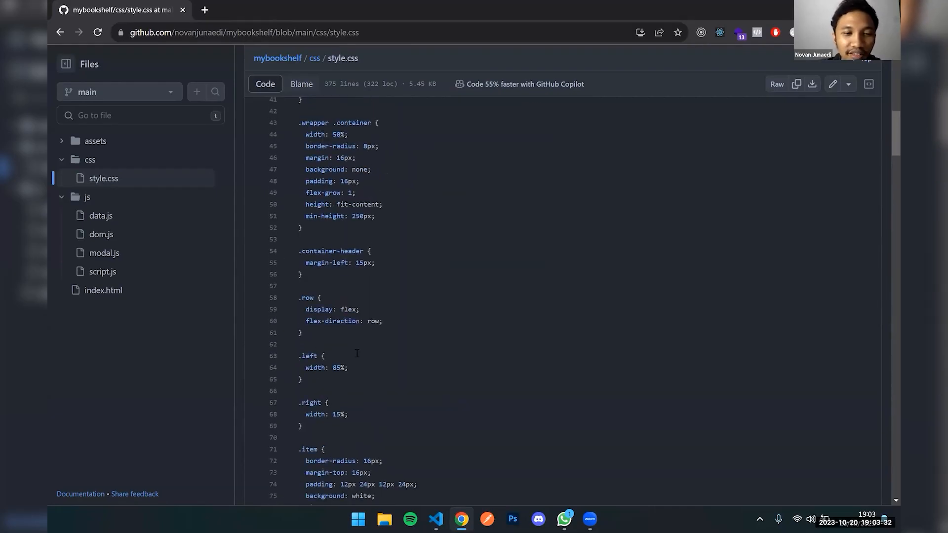
scroll(357, 352, "down", 12)
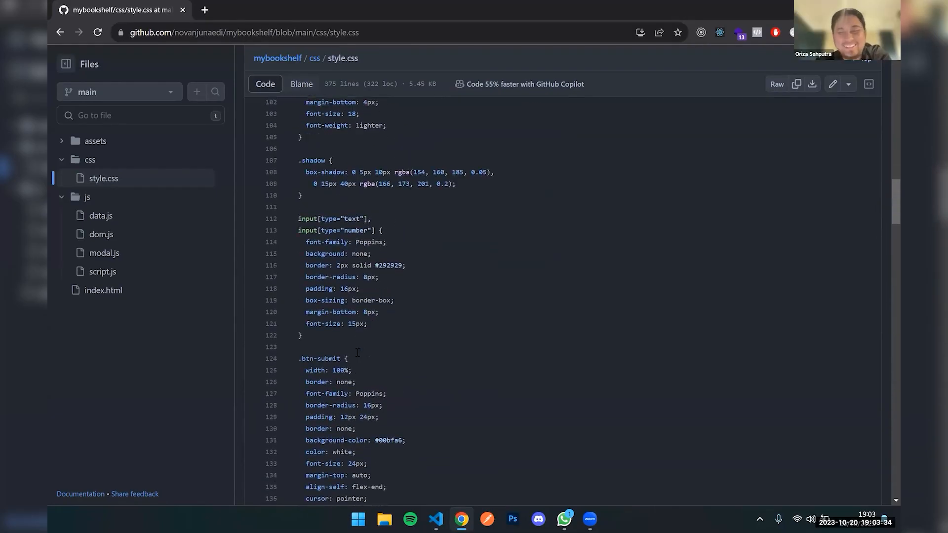
scroll(356, 352, "down", 20)
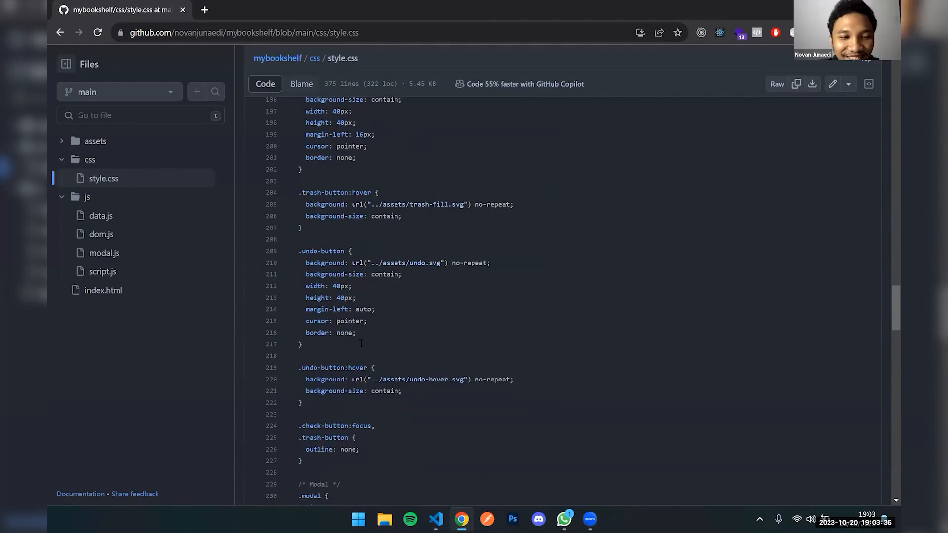
scroll(350, 400, "down", 12)
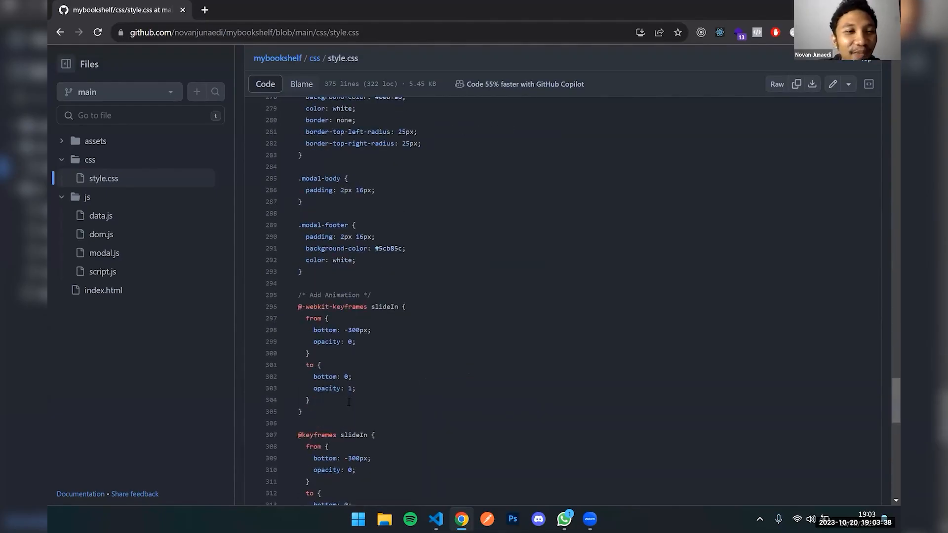
Open the Vercel dashboard at vercel.com in a new browser tab beside the repository page
scroll(355, 393, "up", 19)
scroll(355, 345, "up", 20)
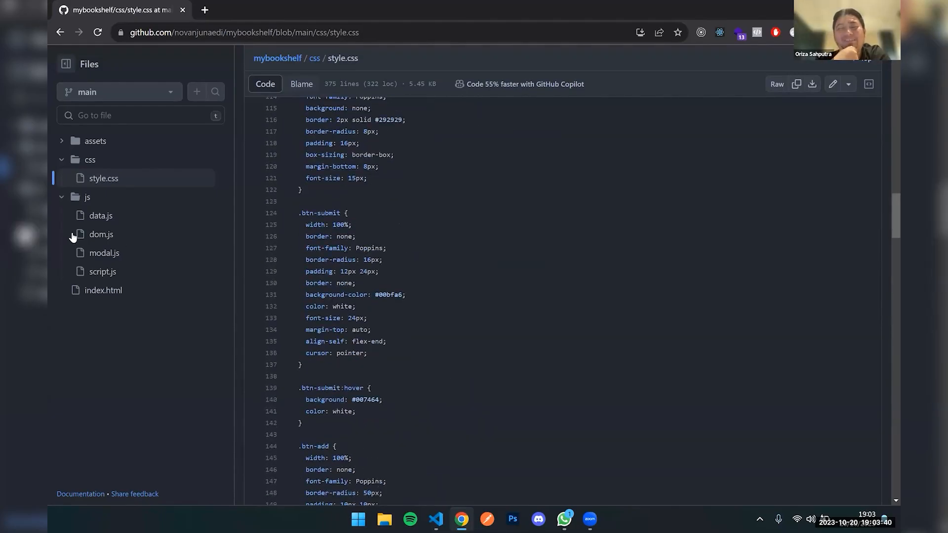
left_click(204, 10)
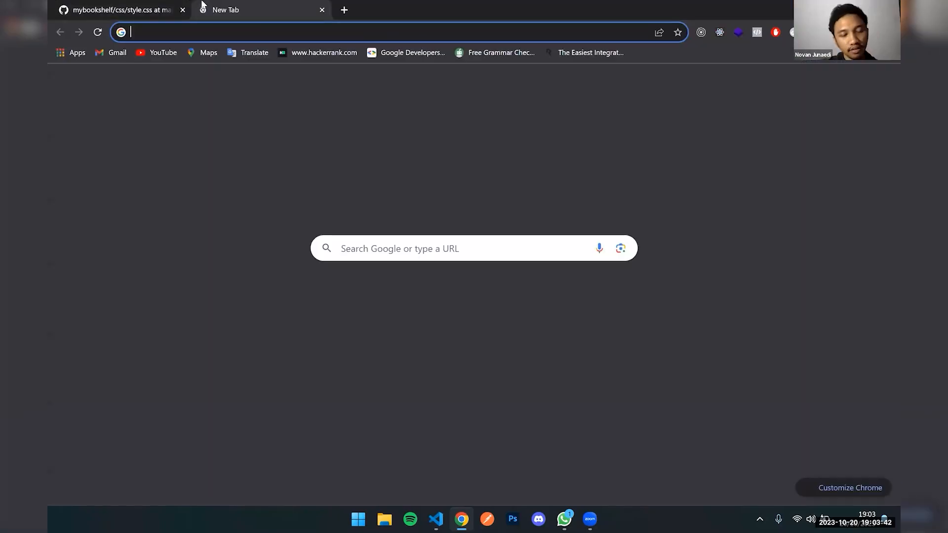
type("vercel.com")
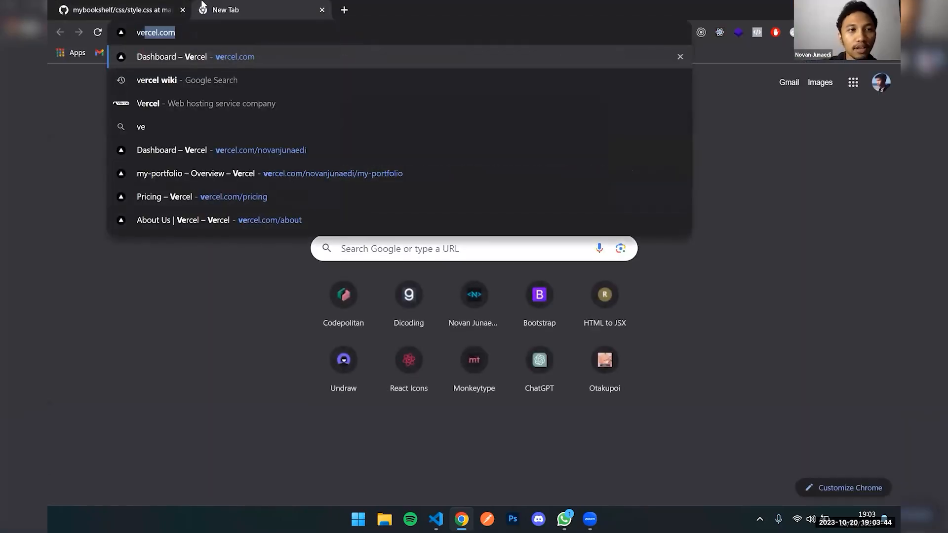
key("Return")
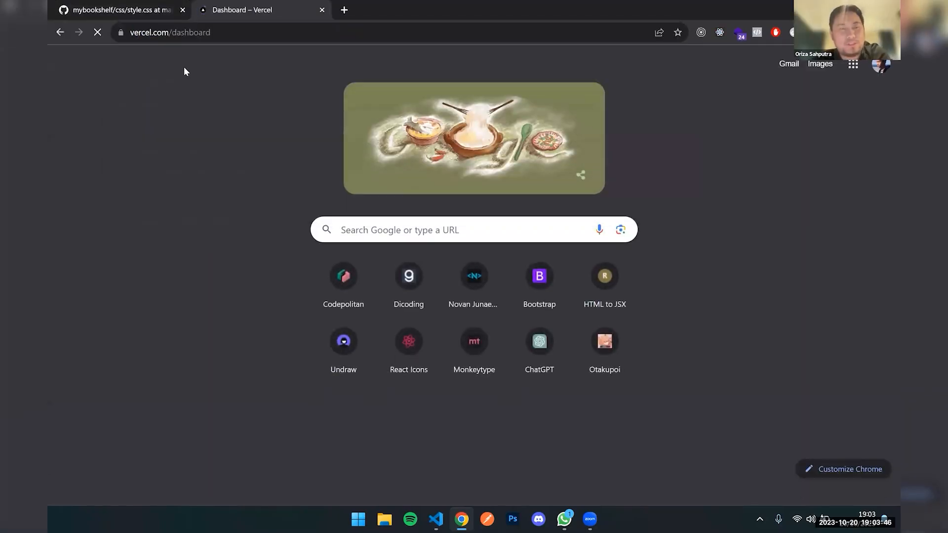
left_click(148, 10)
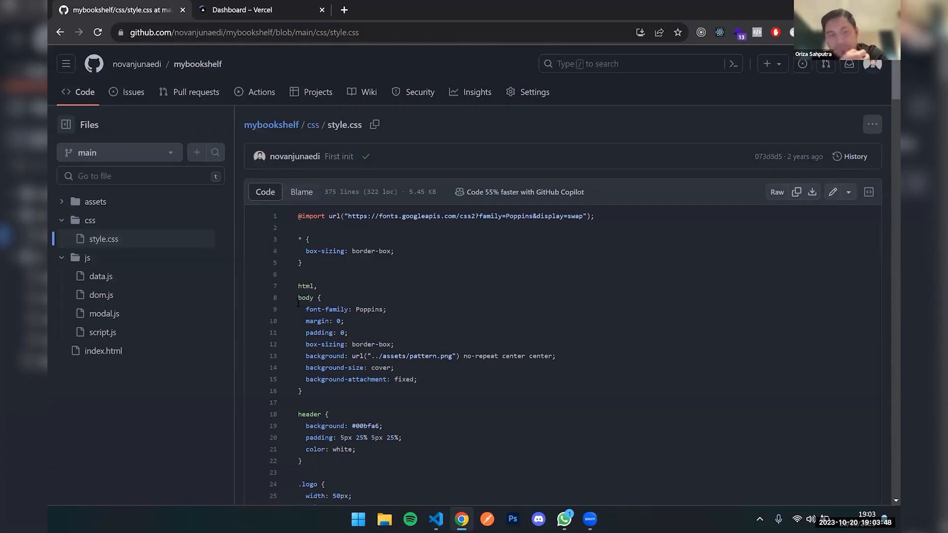
left_click(263, 7)
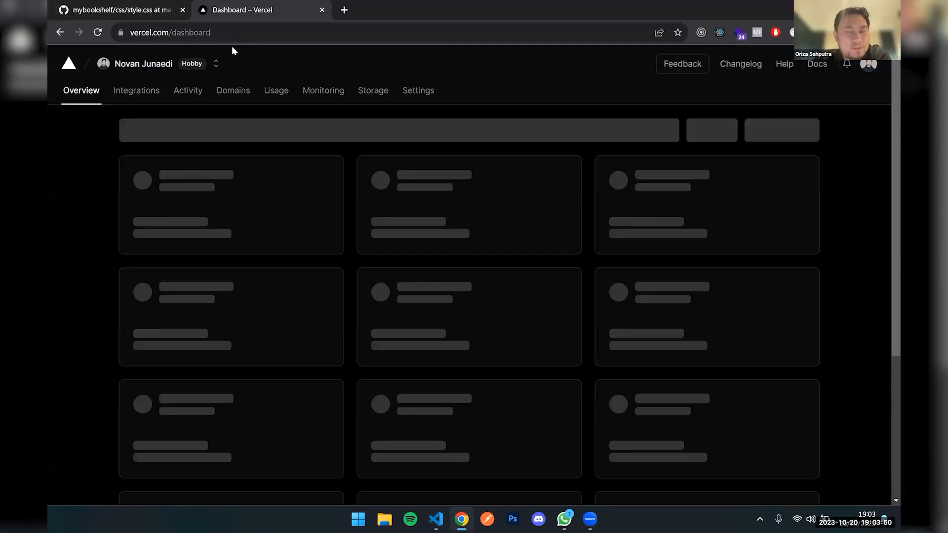
Create a new Vercel project from the mybookshelf Git repository and deploy it with the Other framework preset and root directory ./
left_click(775, 130)
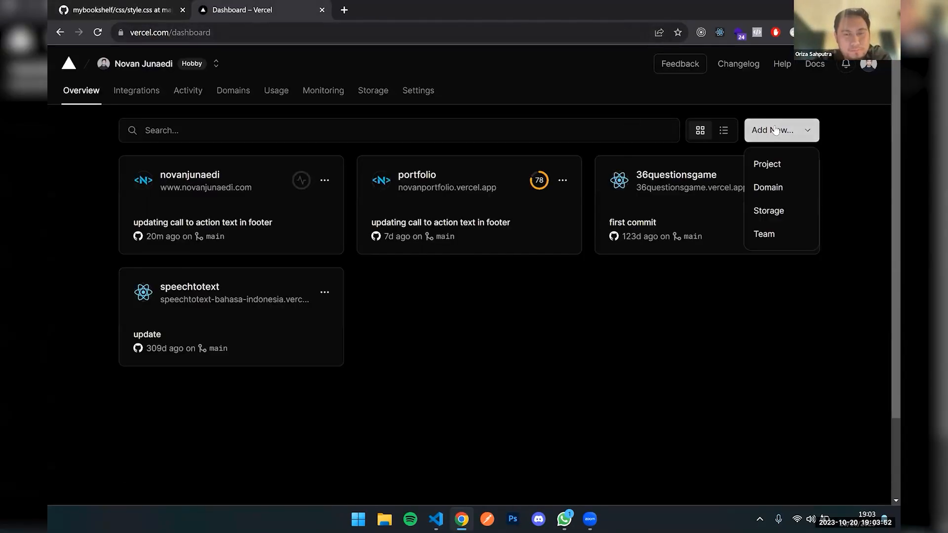
left_click(777, 164)
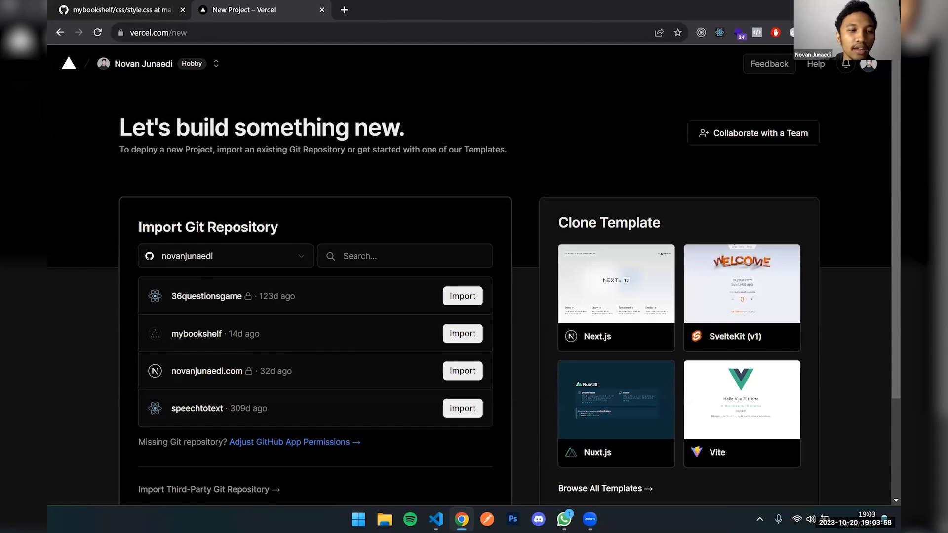
left_click_drag(171, 333, 242, 332)
left_click(339, 333)
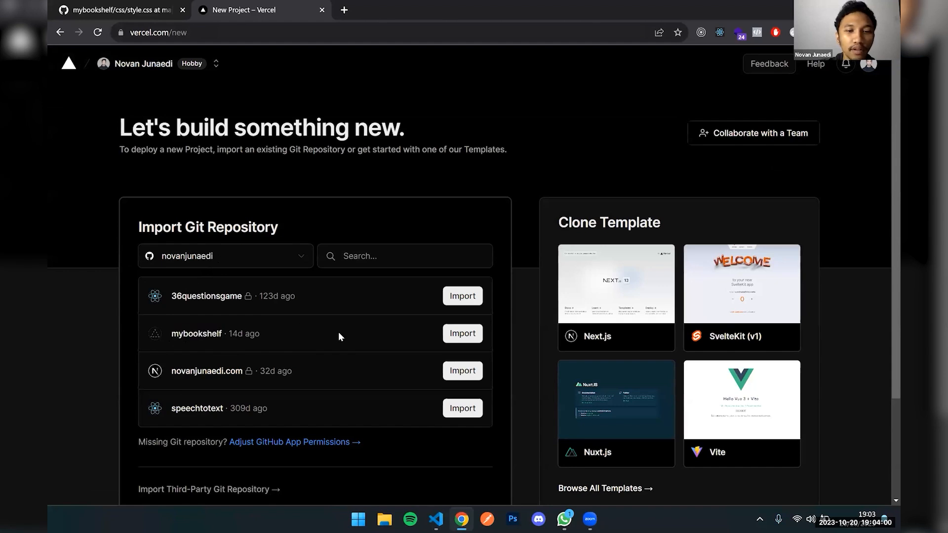
left_click(468, 335)
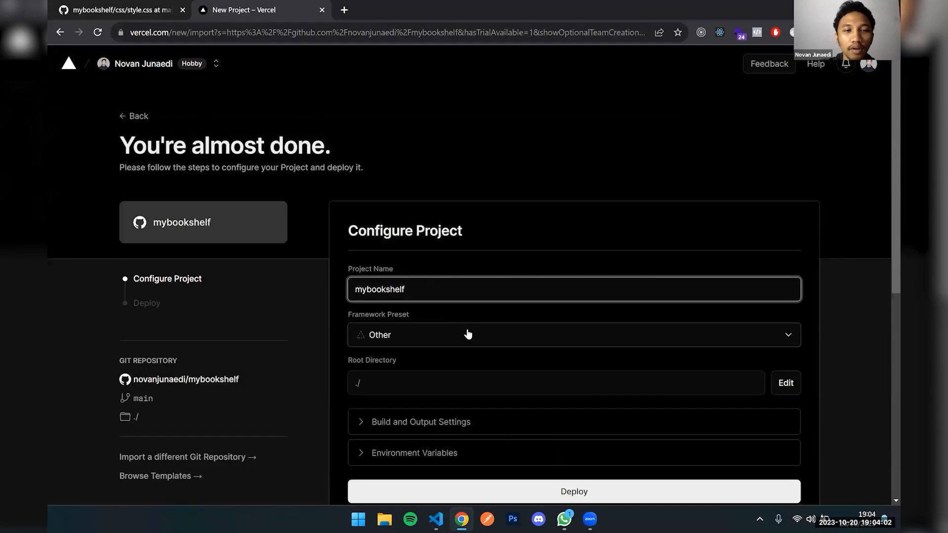
scroll(420, 321, "down", 4)
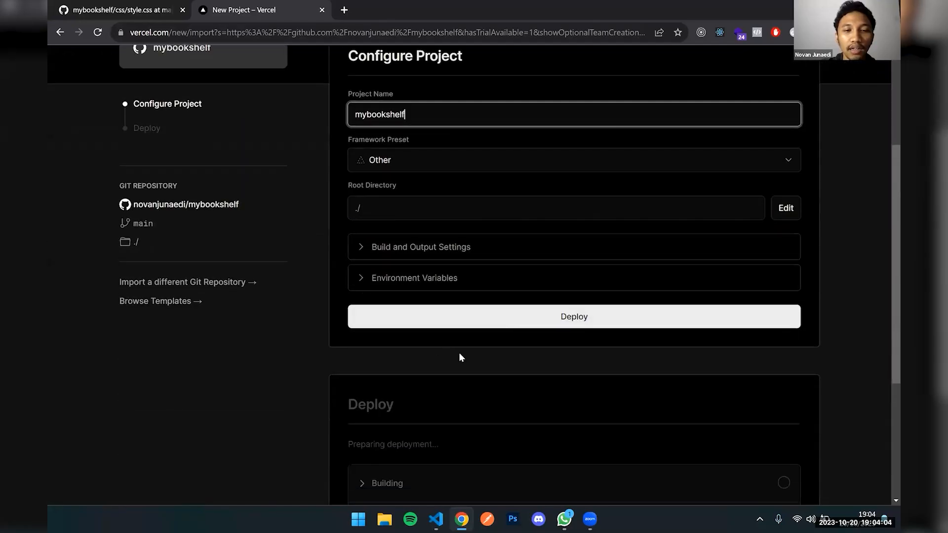
left_click(523, 326)
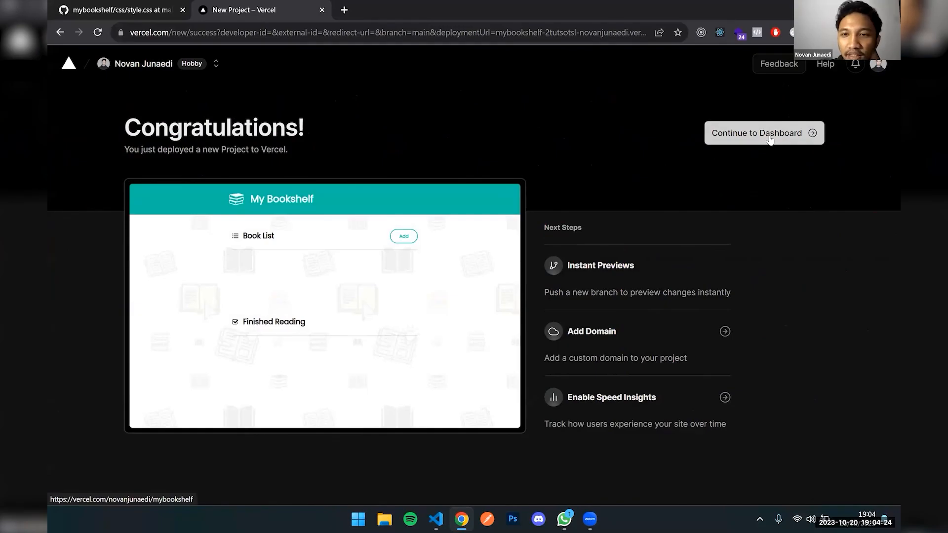
Continue to the mybookshelf project dashboard and visit the deployed site
left_click(768, 139)
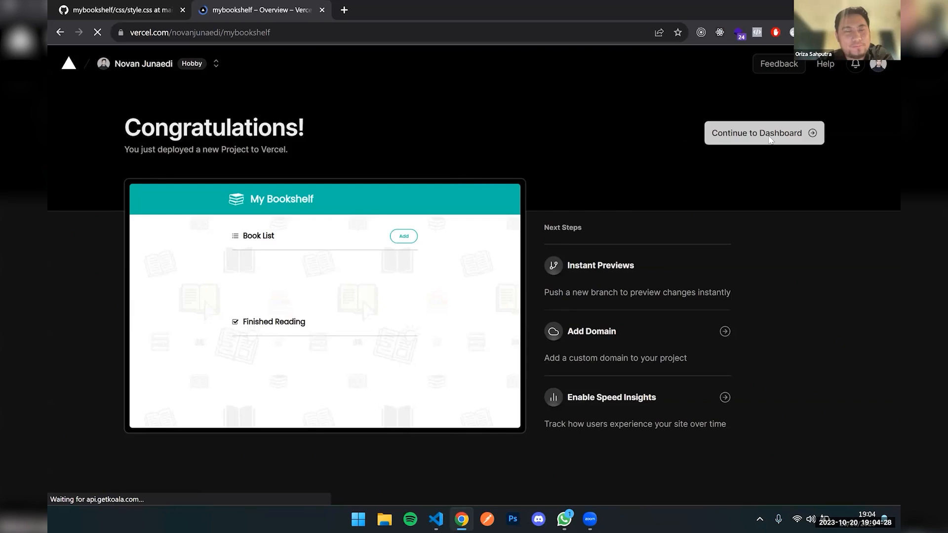
left_click(149, 7)
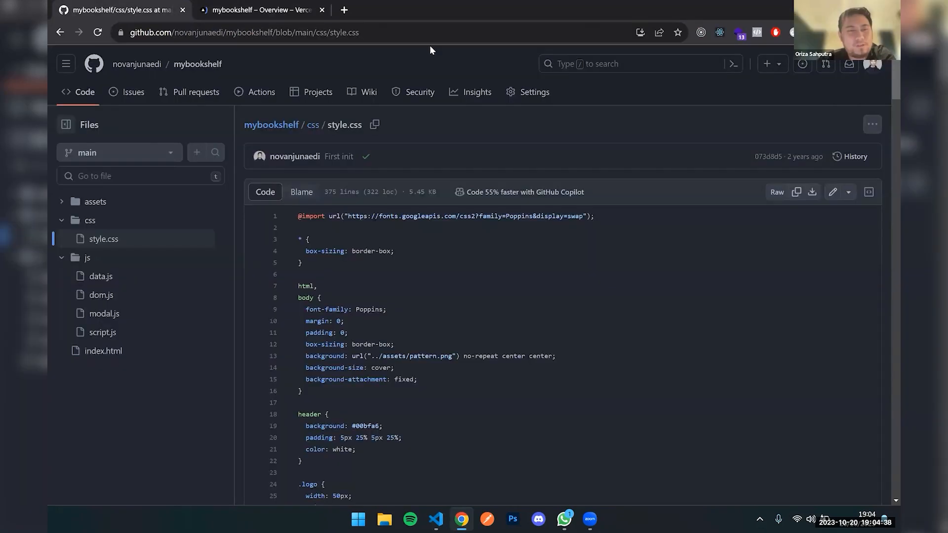
left_click(276, 7)
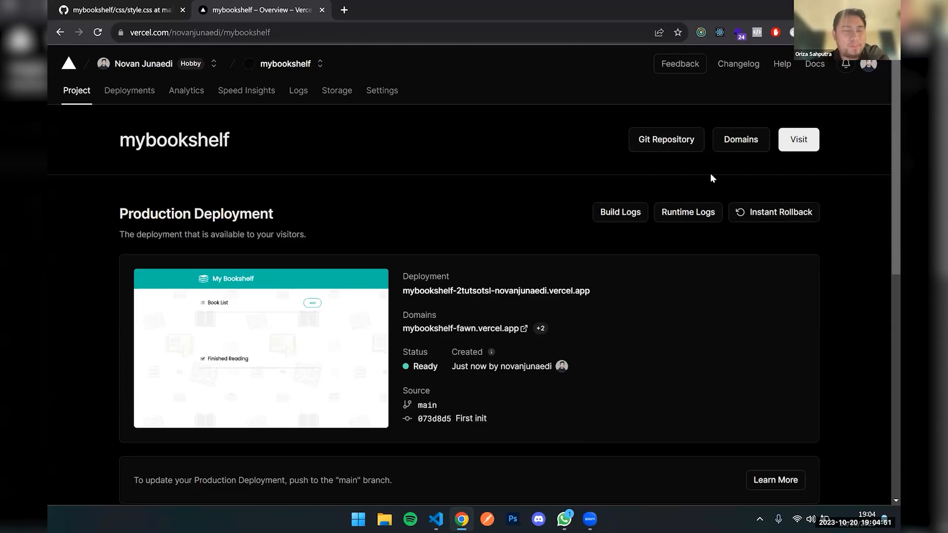
left_click(801, 142)
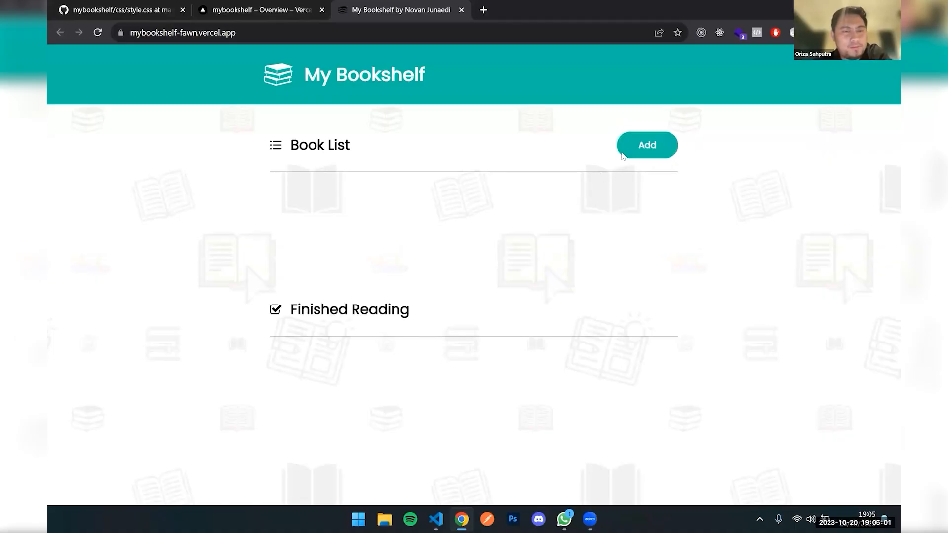
Examine the deployed site's address and its Add New Book form, and compare the site with its GitHub repository page
left_click(147, 34)
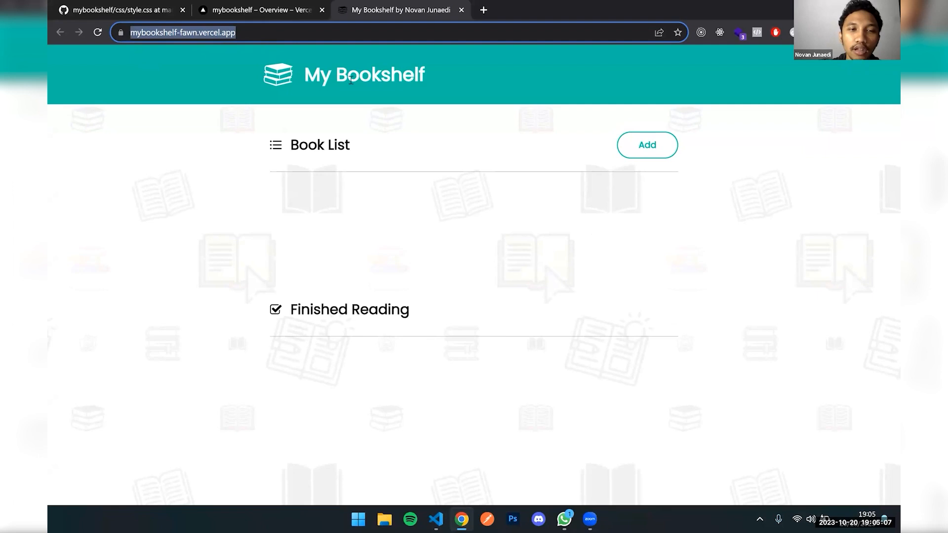
left_click(573, 144)
left_click(644, 151)
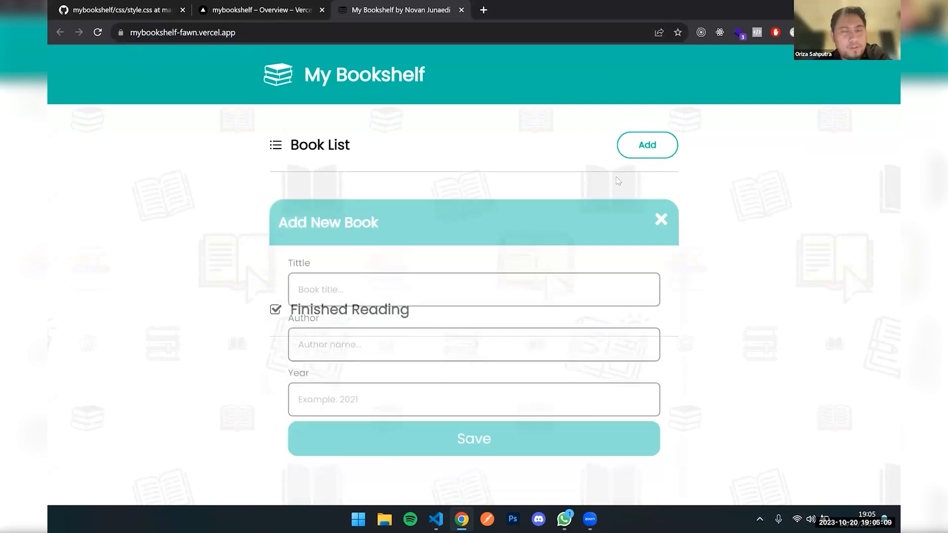
left_click(662, 158)
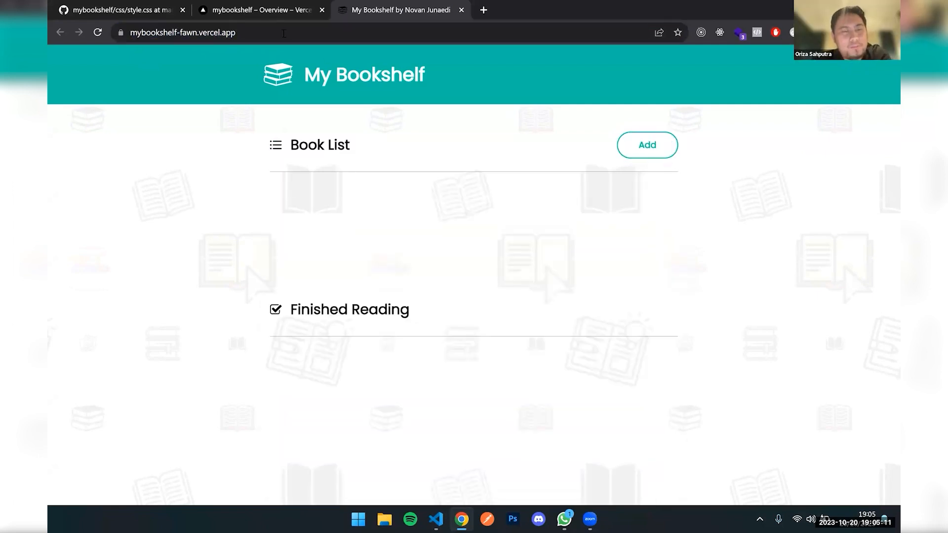
left_click(129, 7)
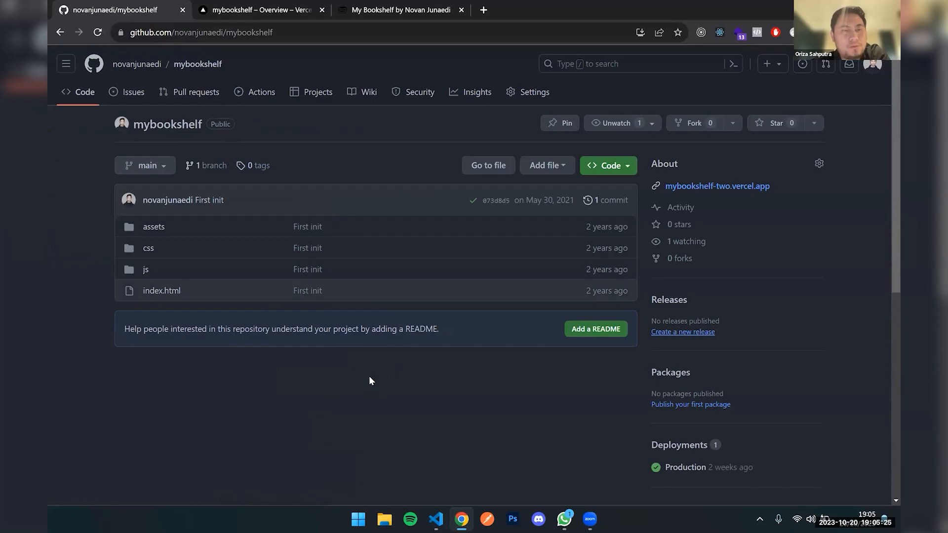
left_click(386, 6)
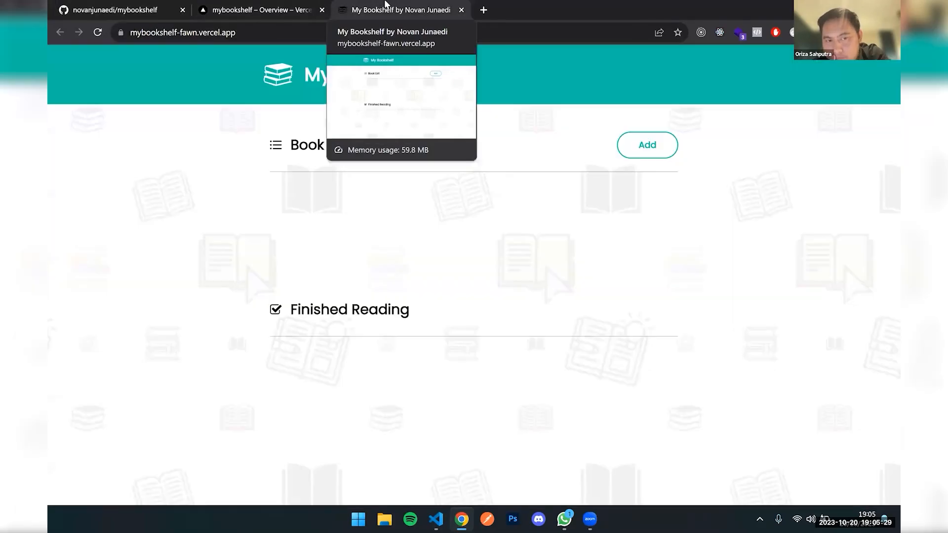
Add a book titled "Lorem ipsum" with an author name and the year 1981, and close the book form
left_click(625, 150)
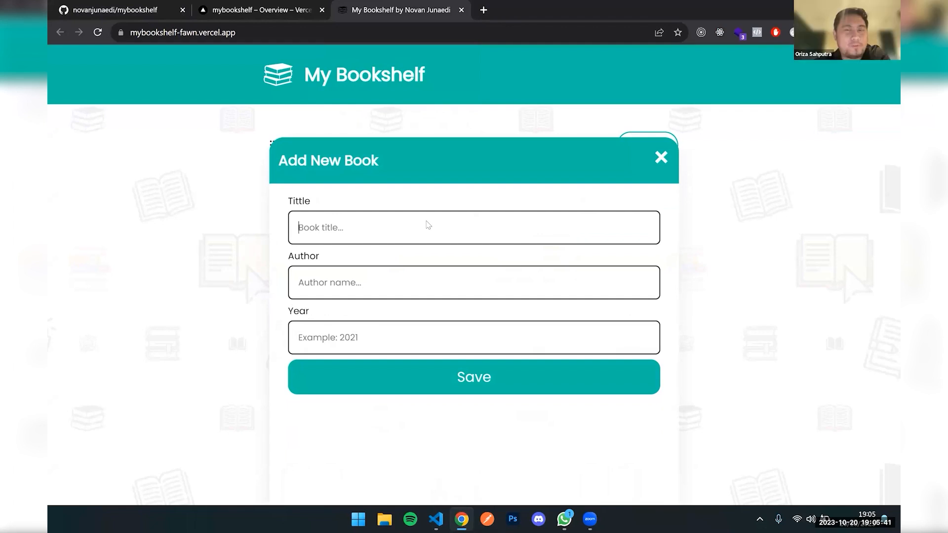
type("Lorem ipsm")
key("Num_Lock")
key("BackSpace")
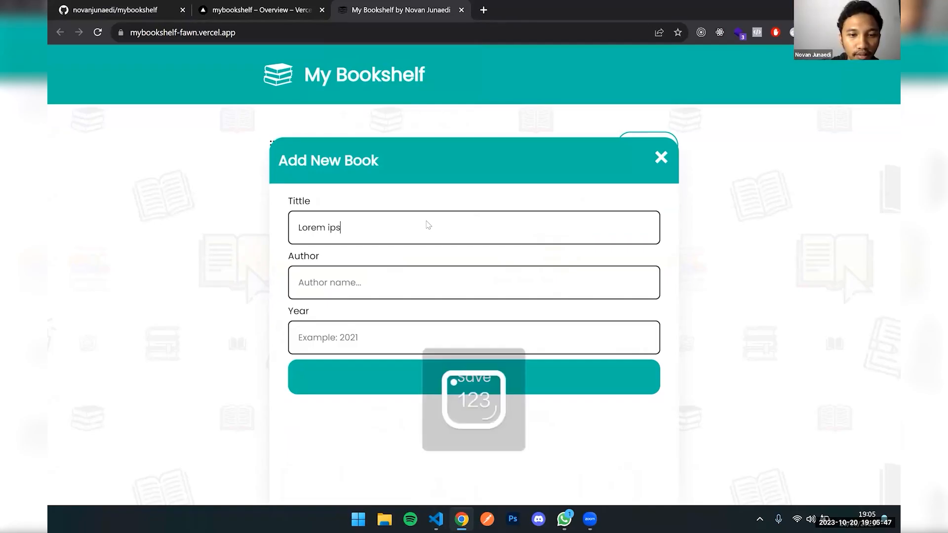
type("um")
left_click(373, 285)
type("Asep")
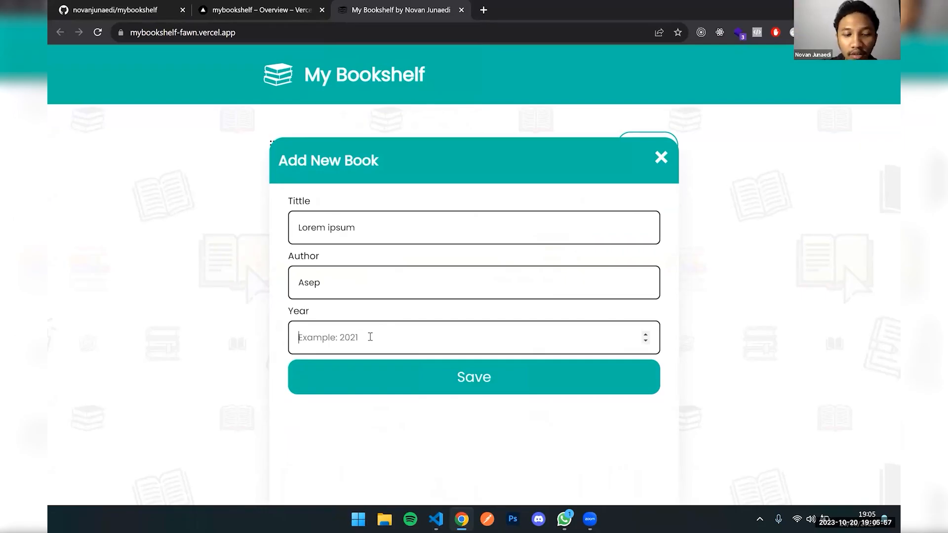
type("1981")
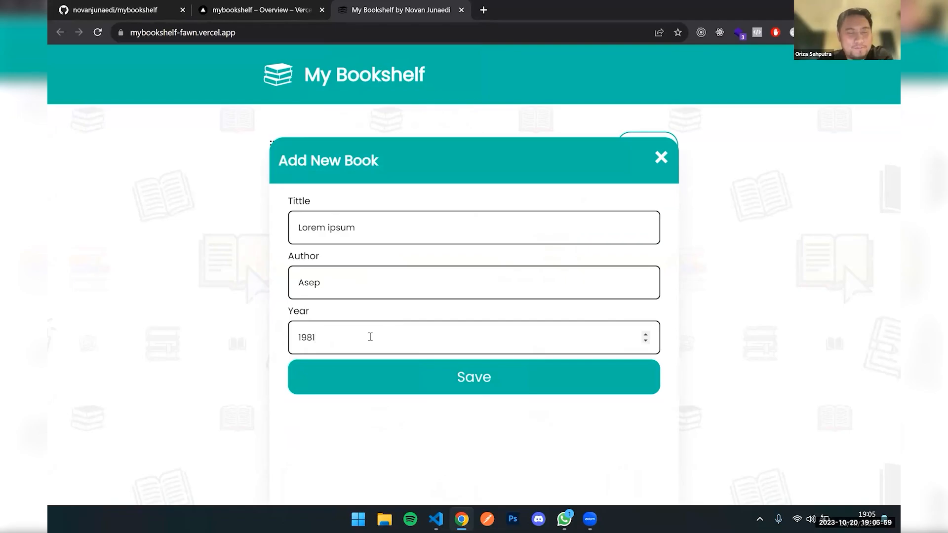
left_click(453, 381)
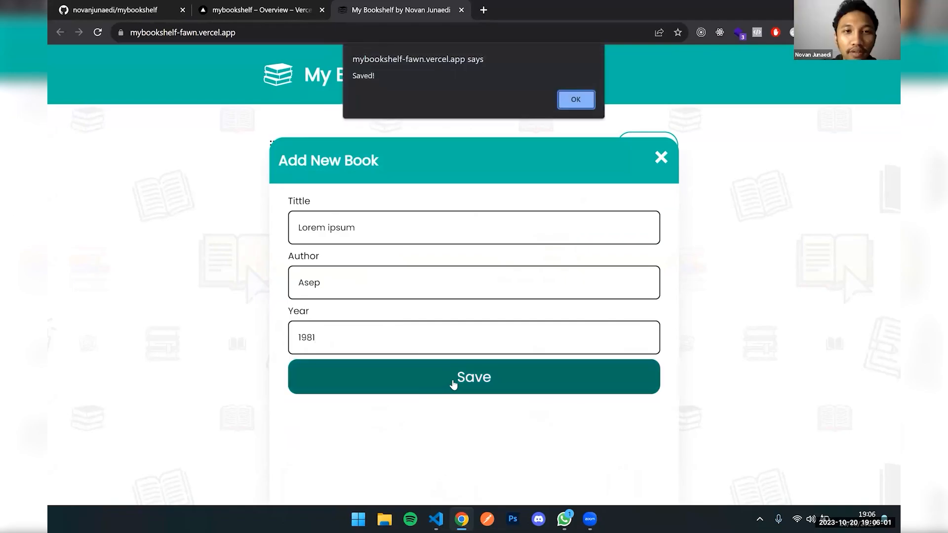
left_click(576, 100)
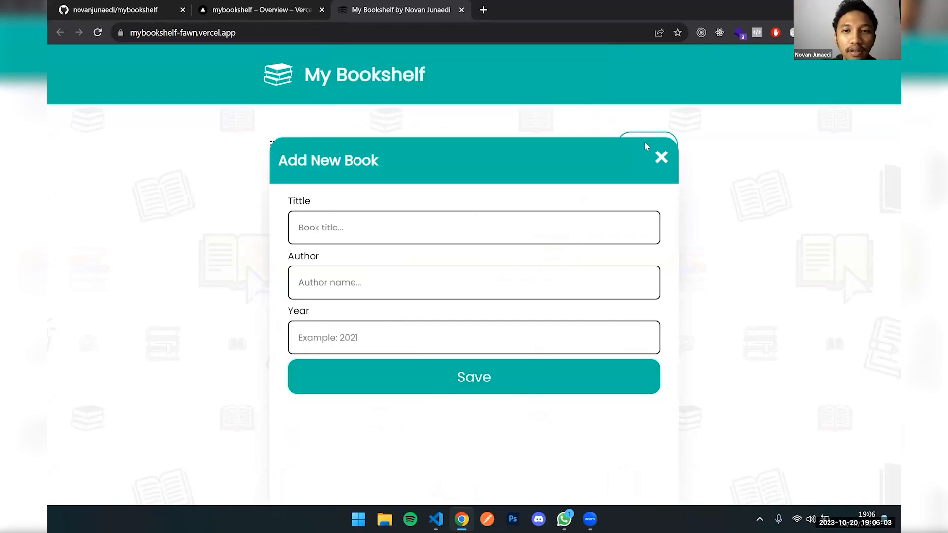
left_click(660, 157)
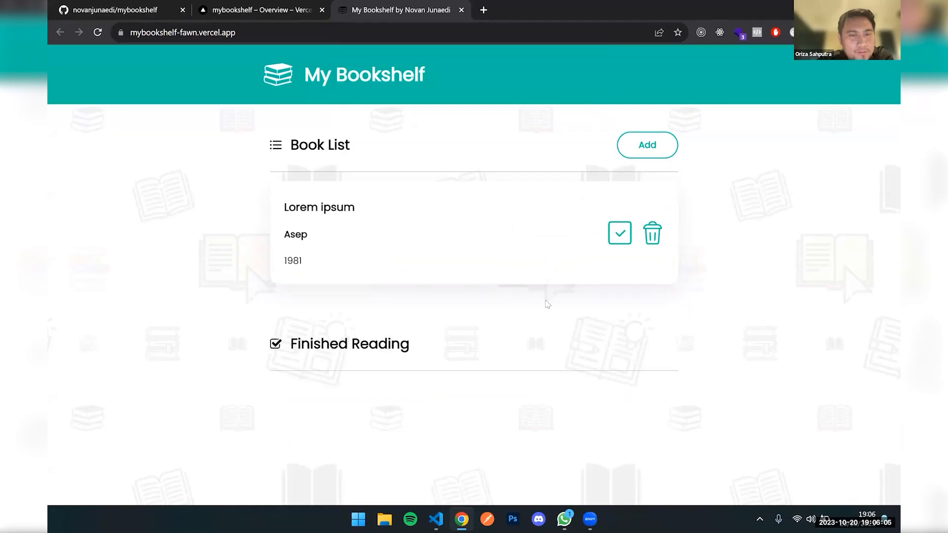
Mark the Lorem ipsum book as finished and move it back to the Book List
left_click(620, 242)
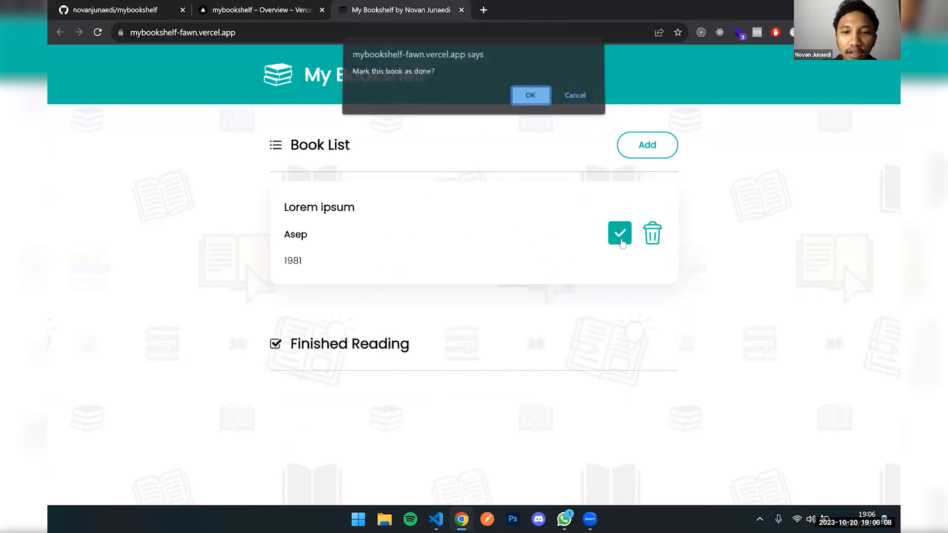
left_click(529, 96)
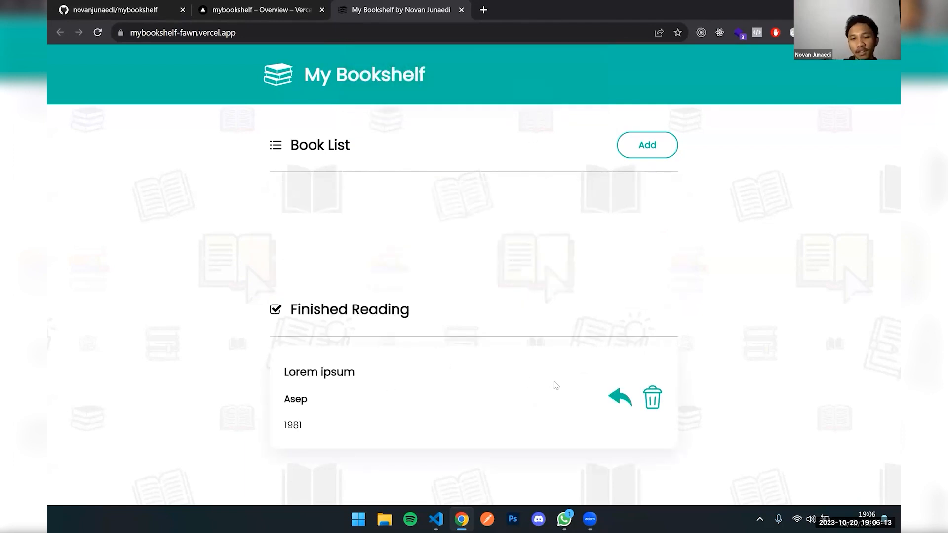
left_click(619, 401)
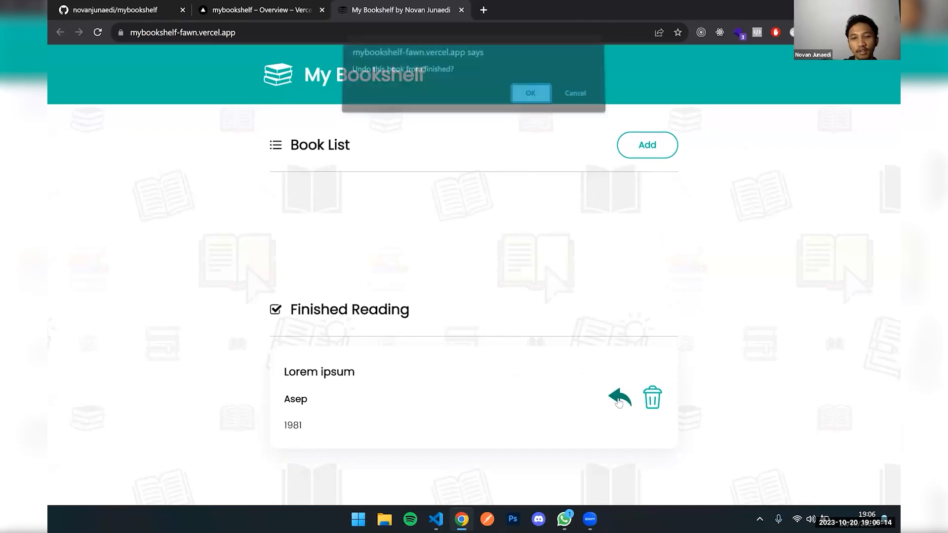
left_click(531, 96)
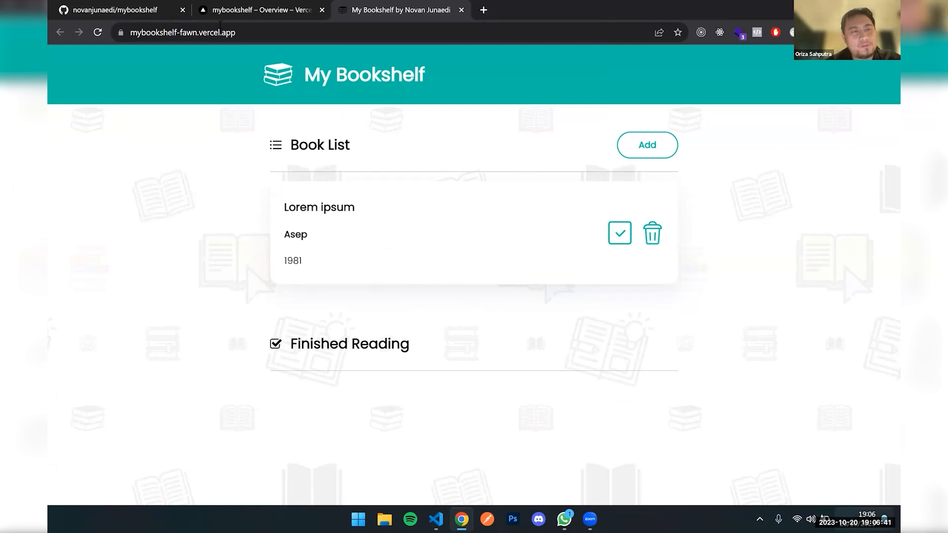
Review the mybookshelf repository's address and page on GitHub and return to the deployed site
left_click(144, 10)
left_click(286, 35)
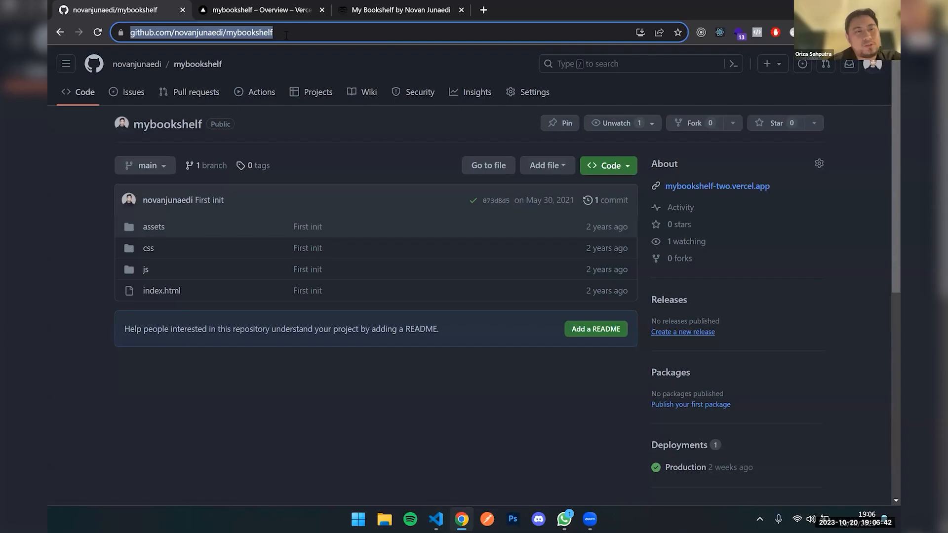
left_click(383, 34)
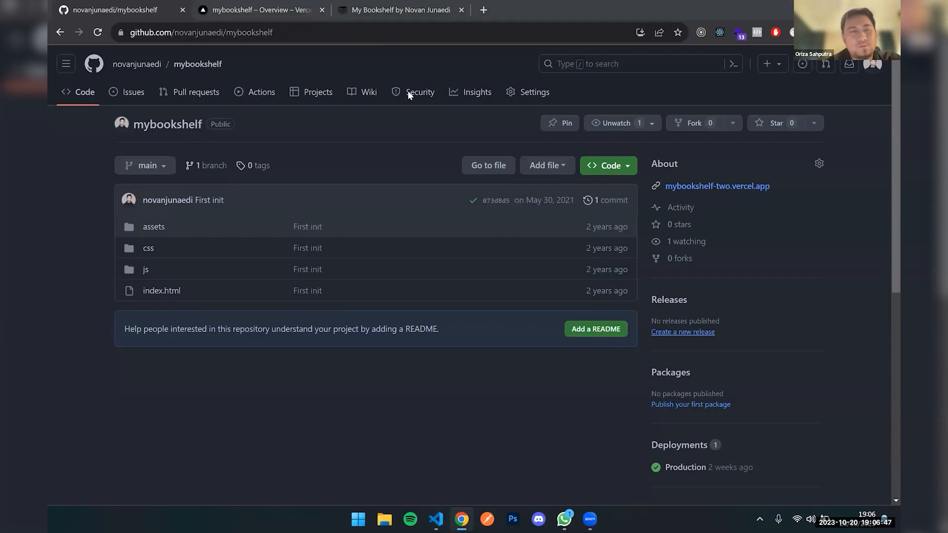
left_click(413, 5)
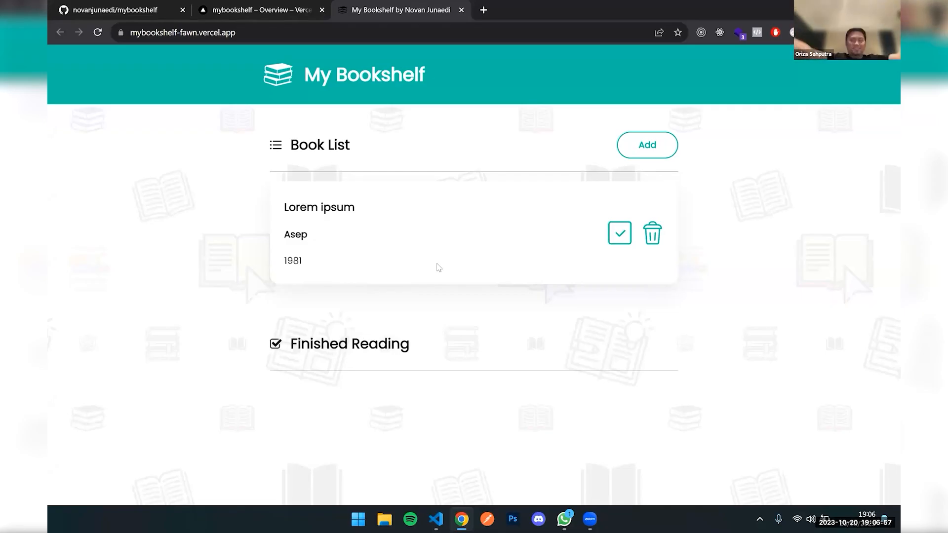
Delete the Lorem ipsum book from the Book List
left_click(622, 262)
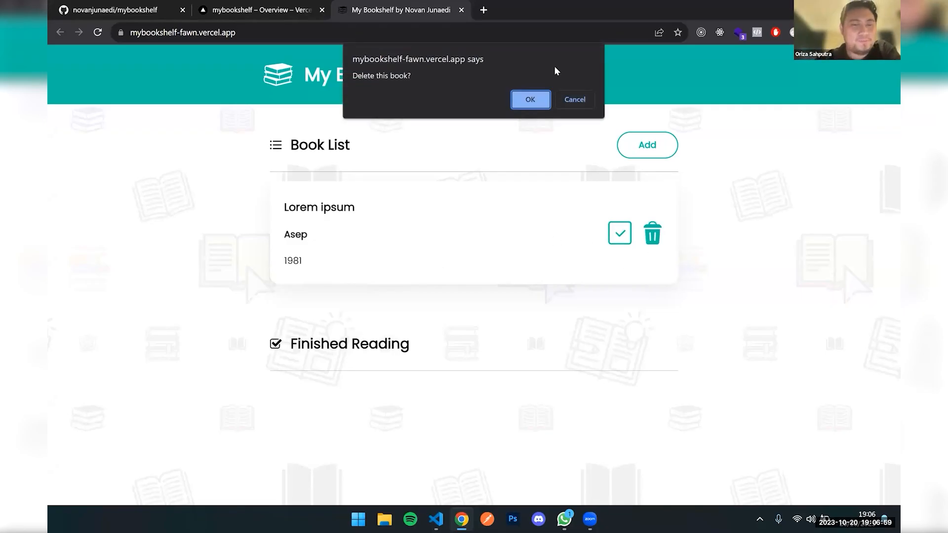
left_click(526, 101)
left_click(574, 104)
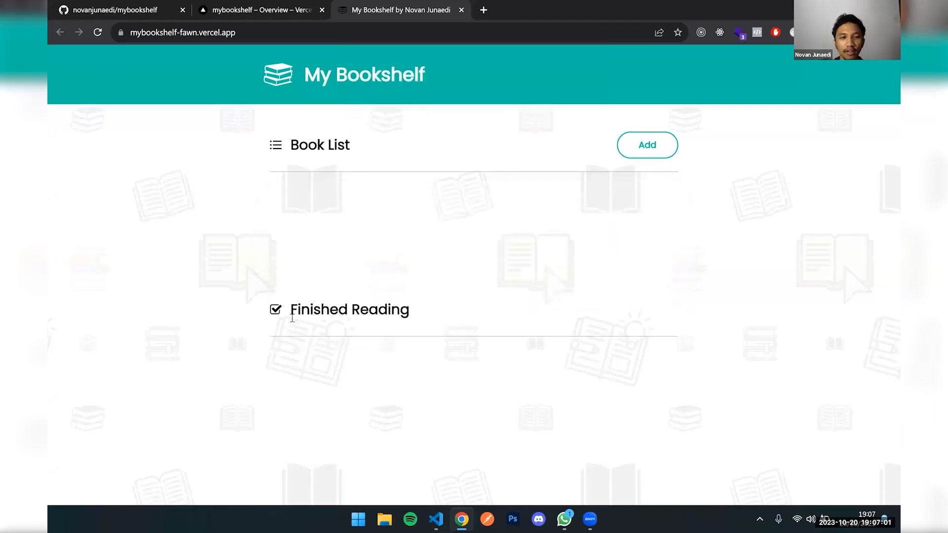